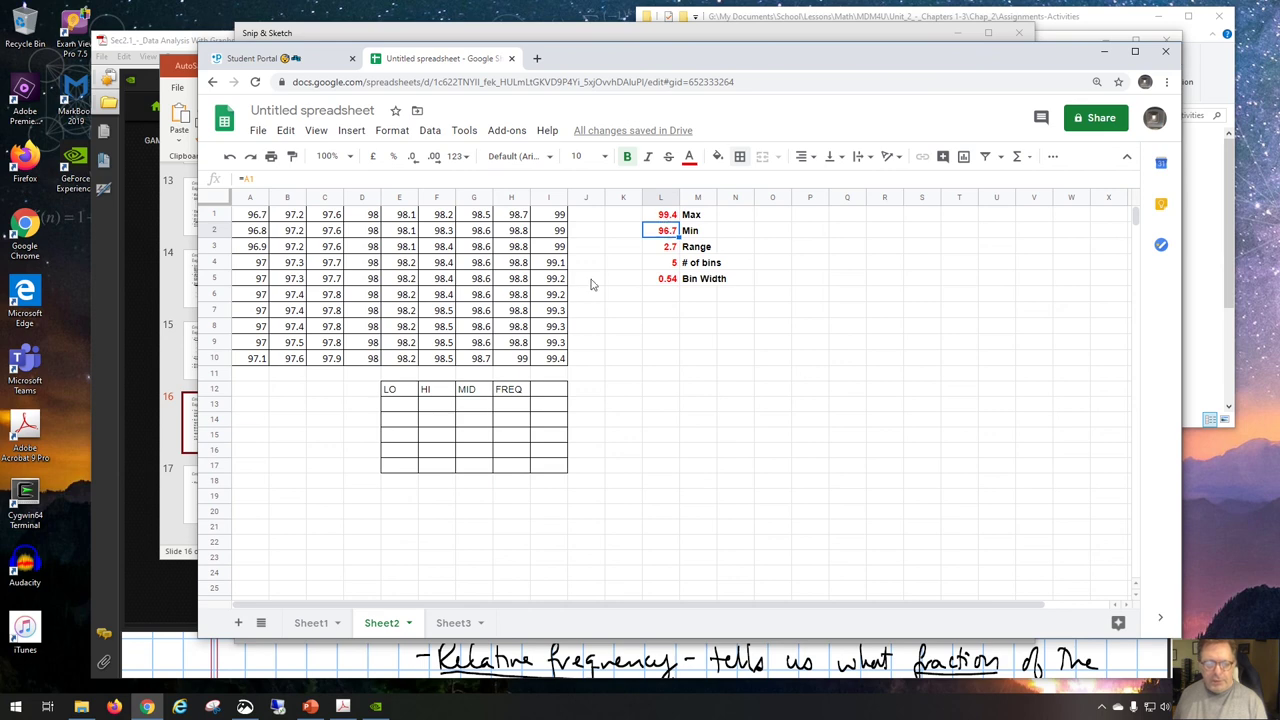
# Step: Set the first bin's LO value in E13 to reference the minimum with the formula =L2
pyautogui.click(403, 405)
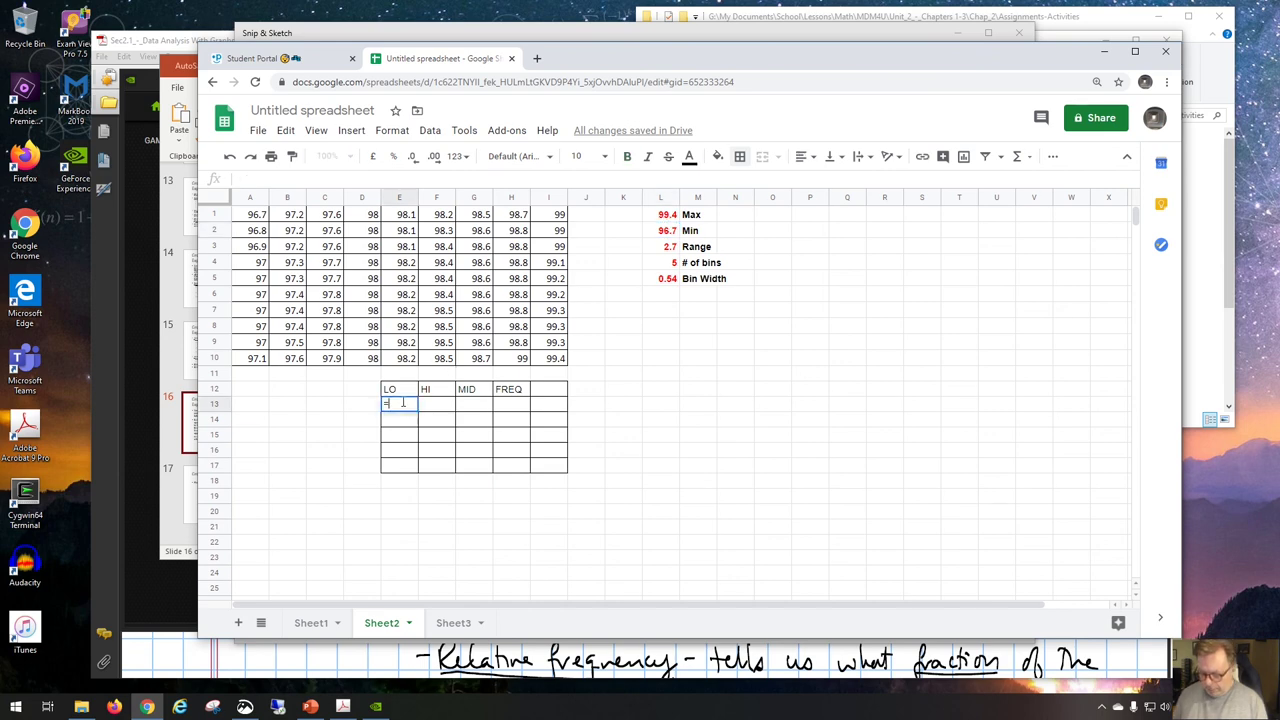
pyautogui.write('=L2')
pyautogui.press('Tab')
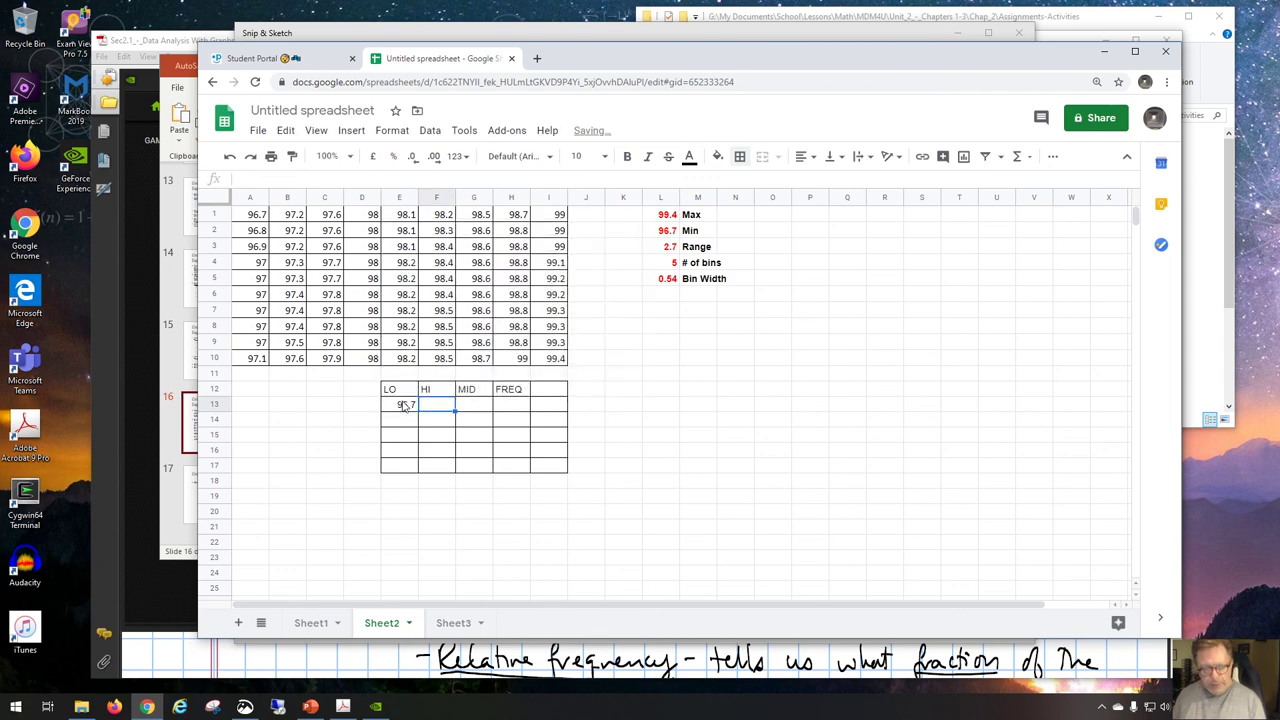
pyautogui.scroll(-1, 514, 405)
pyautogui.scroll(1, 514, 404)
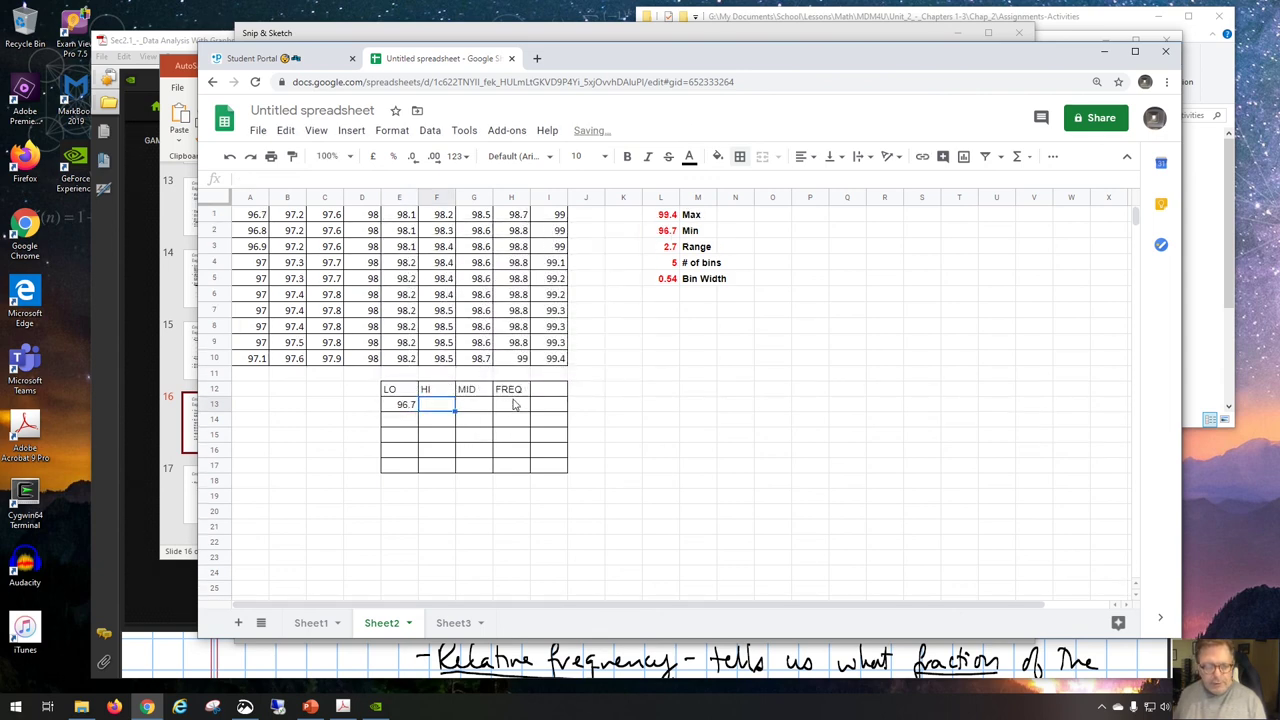
pyautogui.click(662, 232)
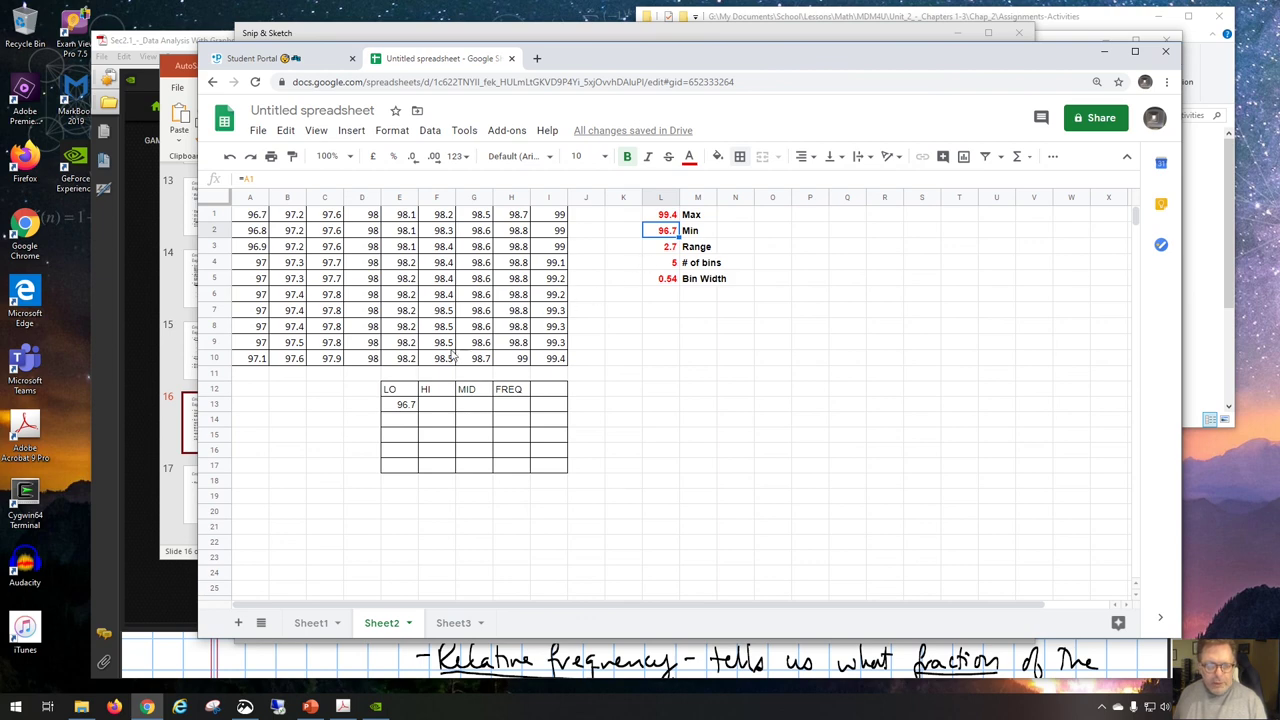
# Step: Calculate the first bin's HI value in F13 by adding the bin width to LO with =E13+L5
pyautogui.click(437, 406)
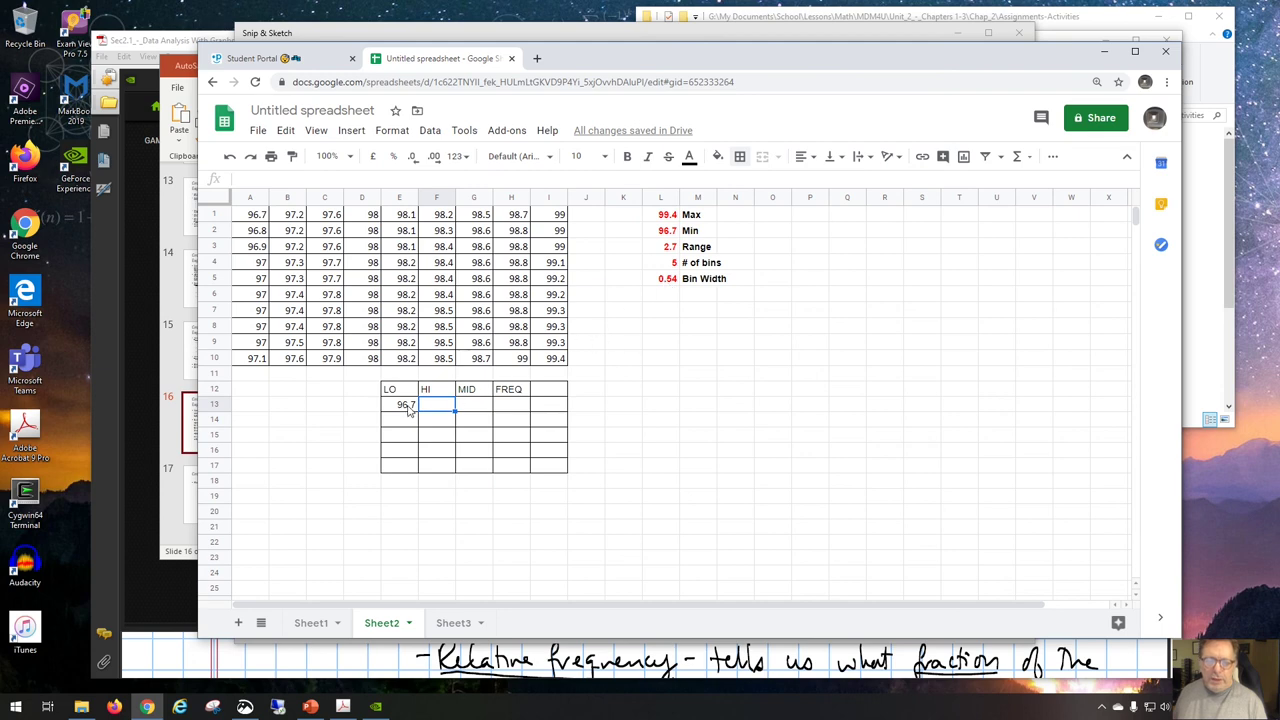
pyautogui.click(670, 282)
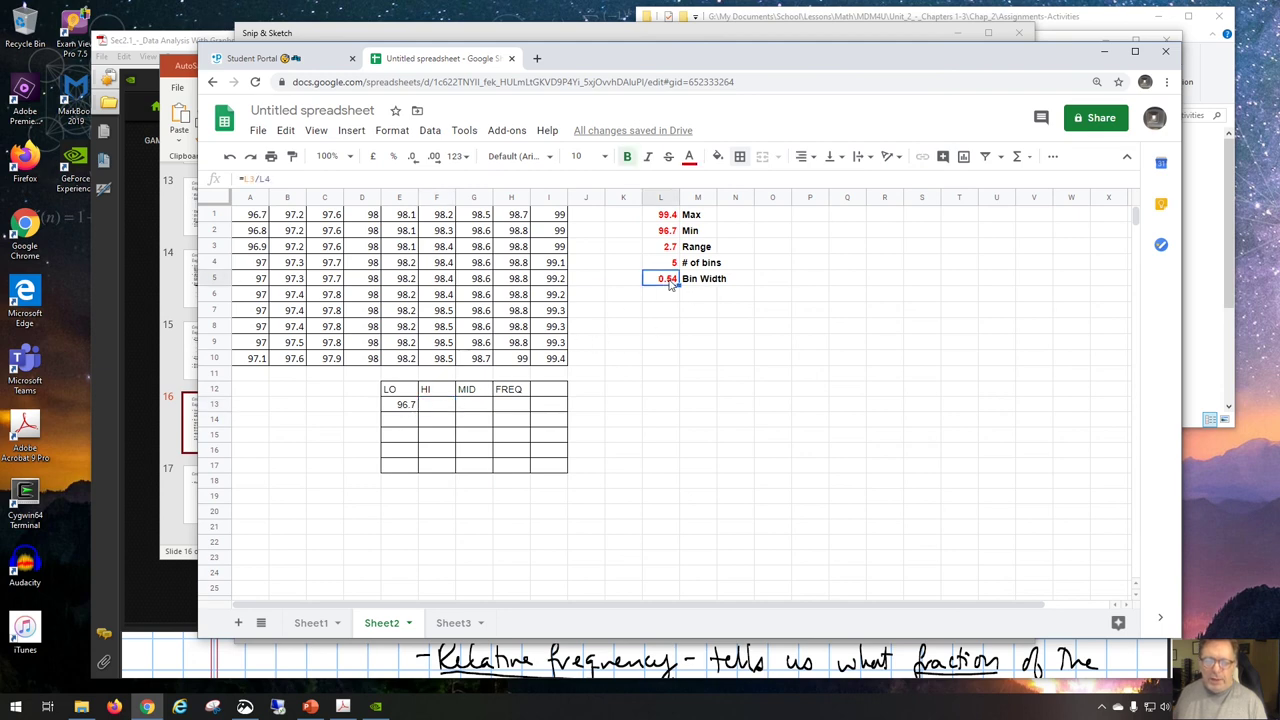
pyautogui.click(440, 408)
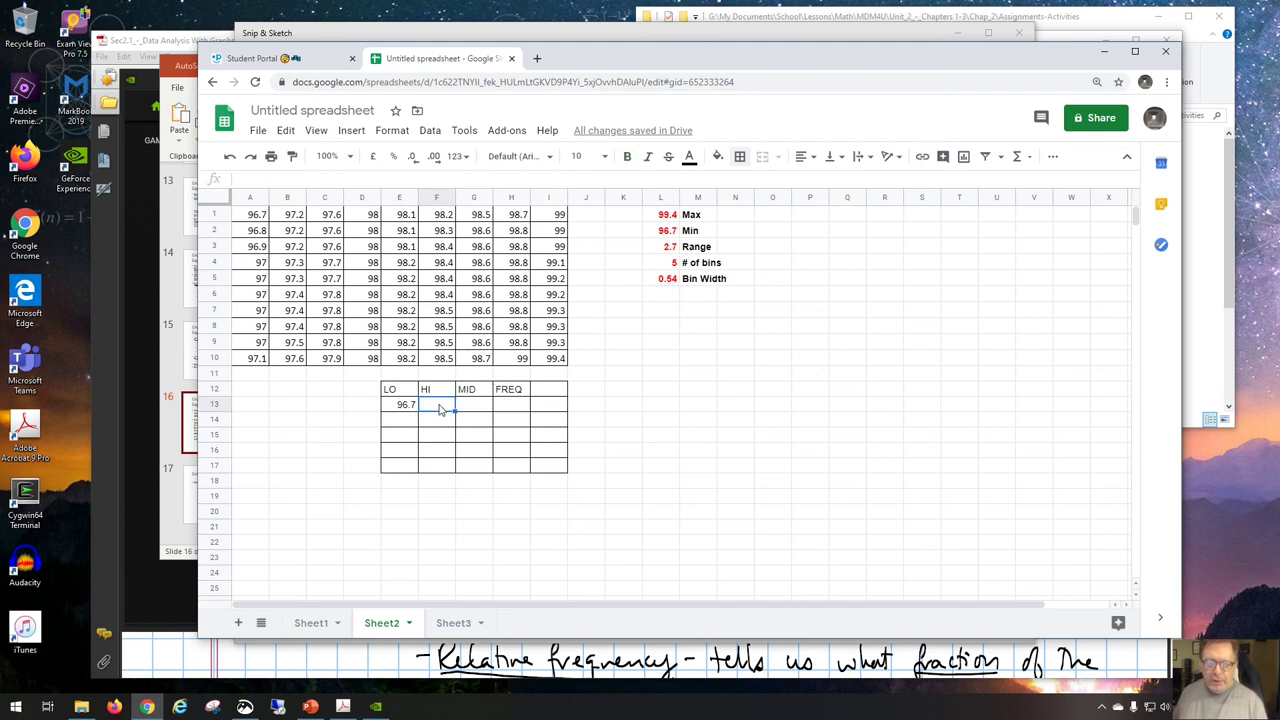
pyautogui.write('=')
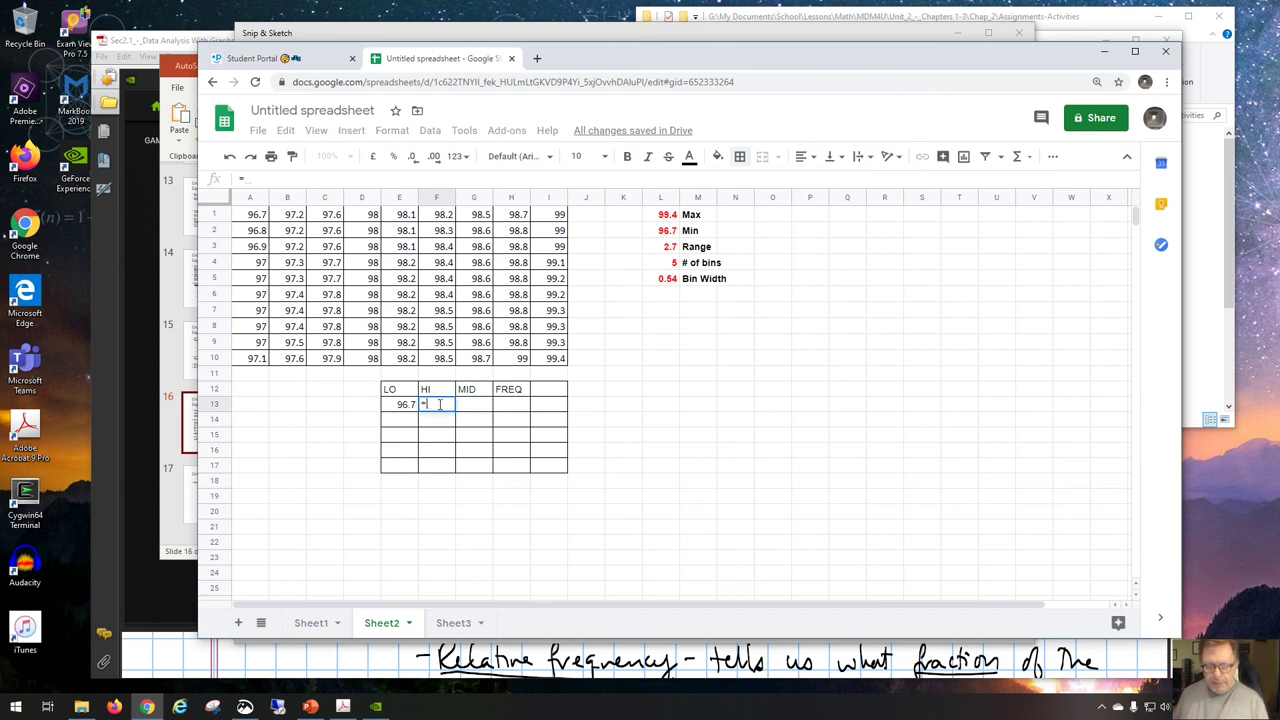
pyautogui.click(402, 410)
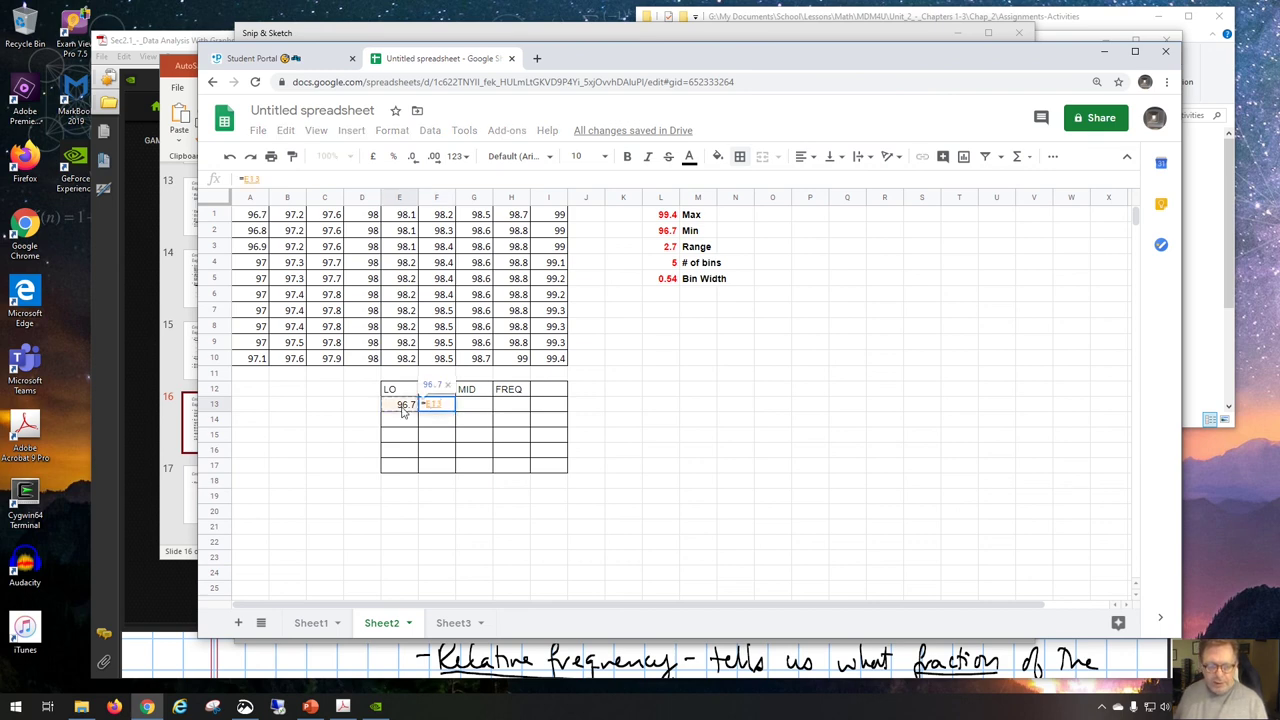
pyautogui.write('+')
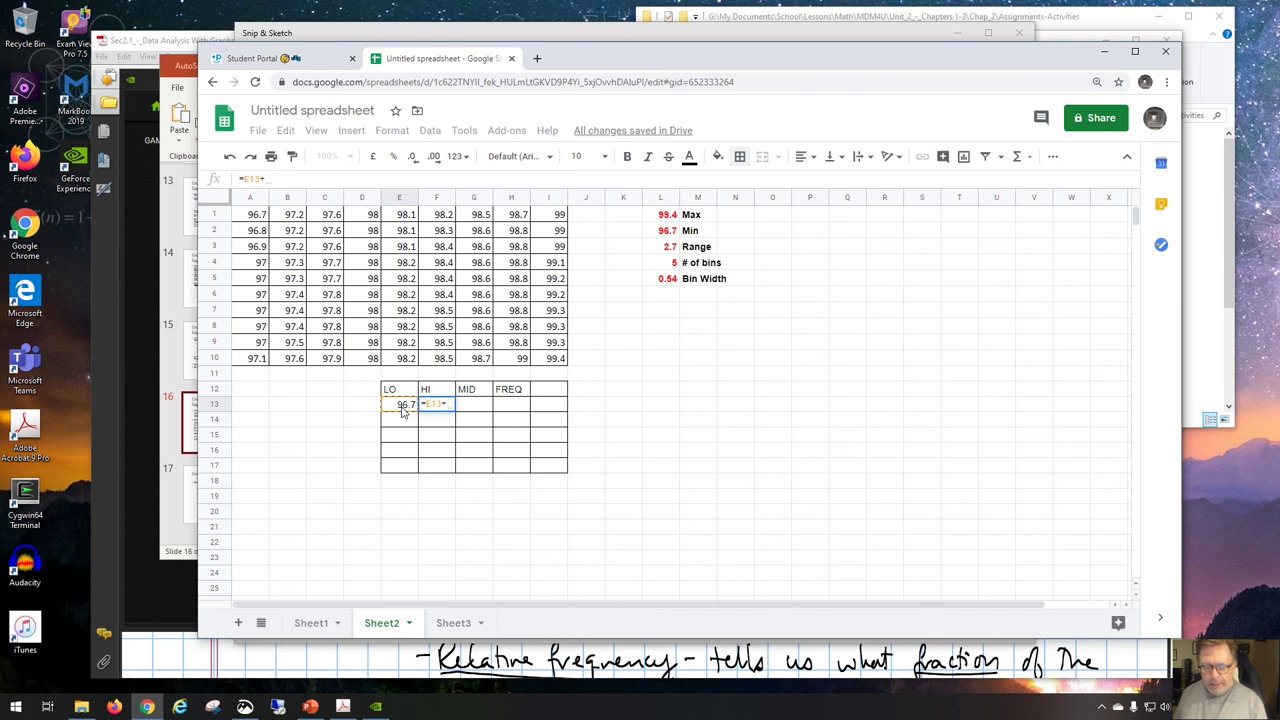
pyautogui.click(662, 283)
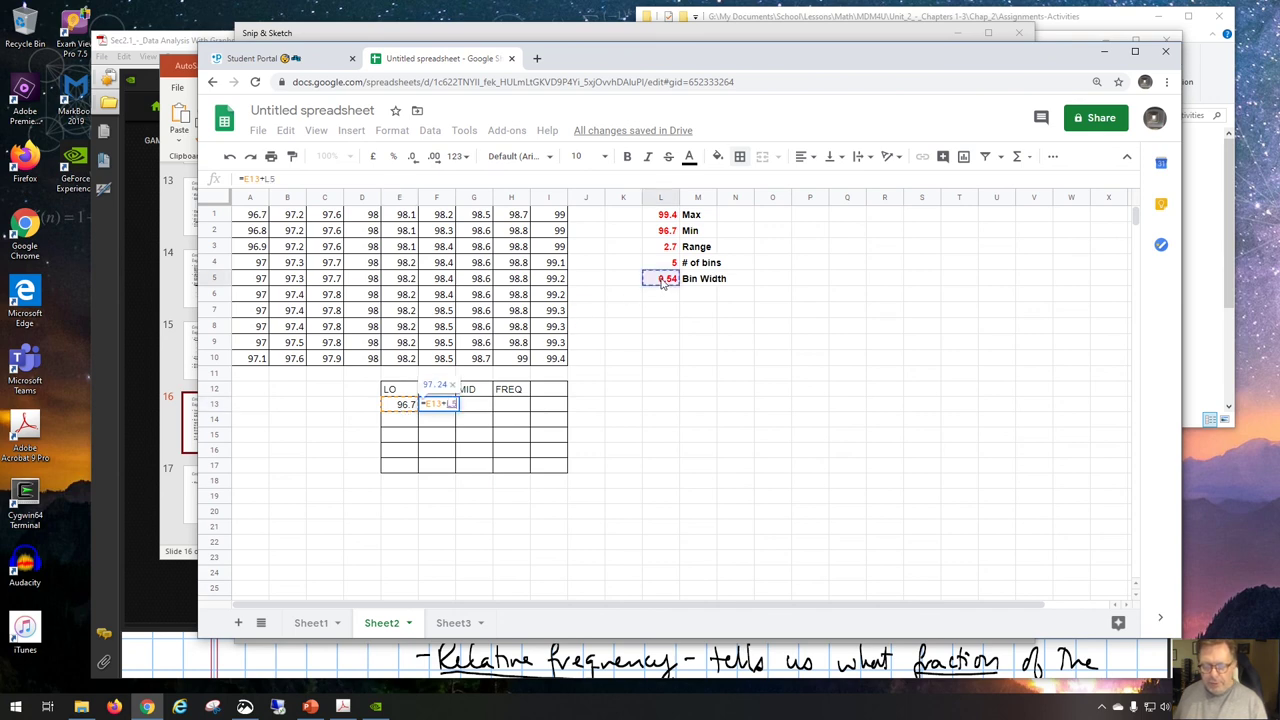
pyautogui.press('Return')
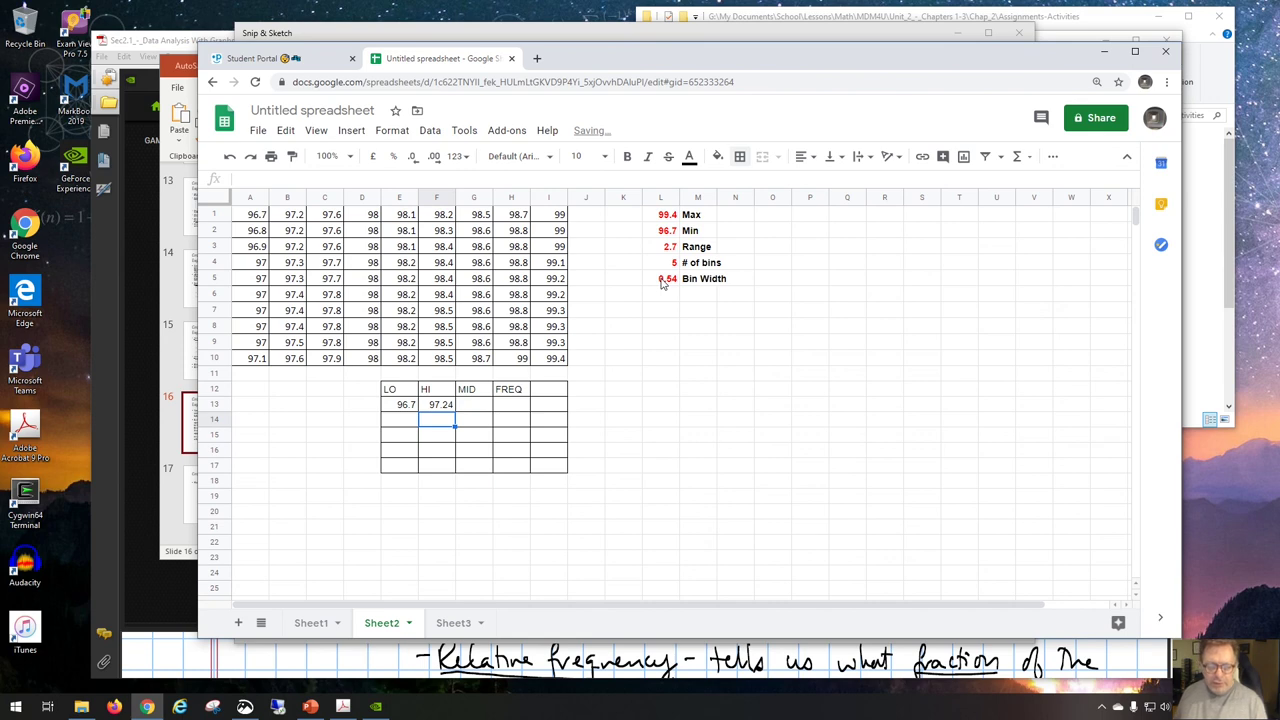
# Step: Count the data values up to the first bin's HI limit in H13 with =countif(A1:I10,"<="&F13)
pyautogui.click(509, 407)
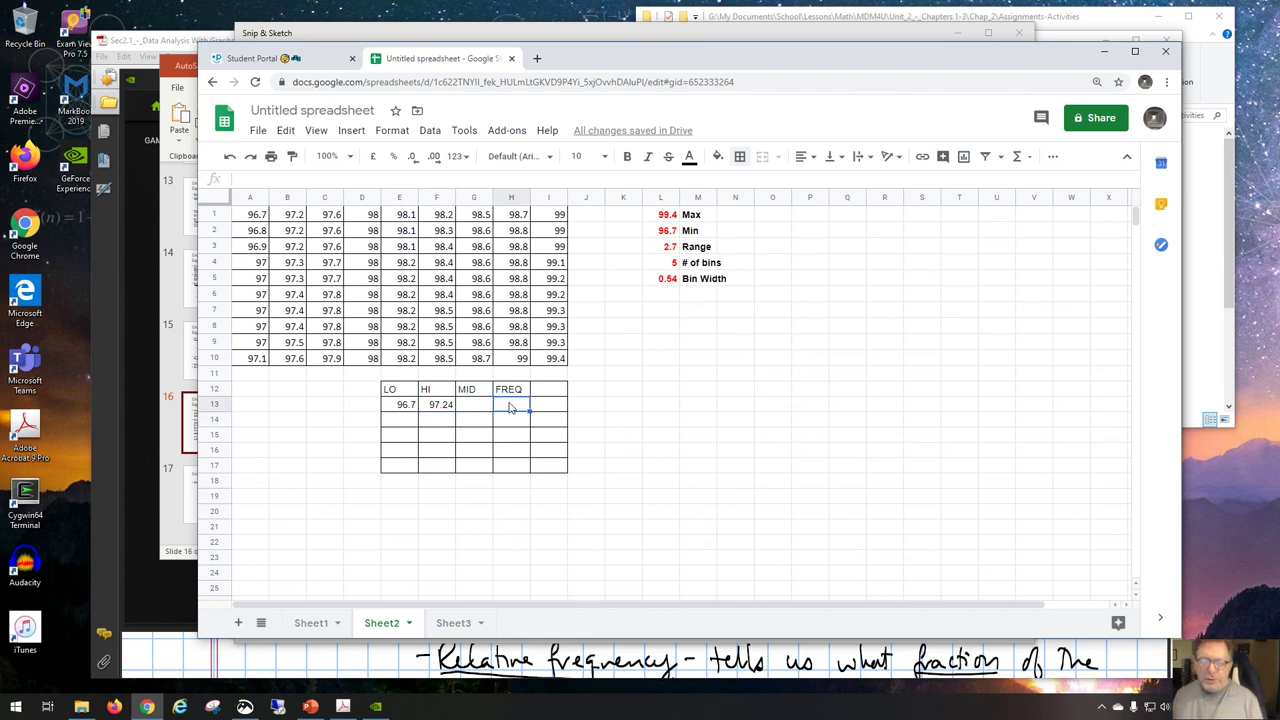
pyautogui.write('=')
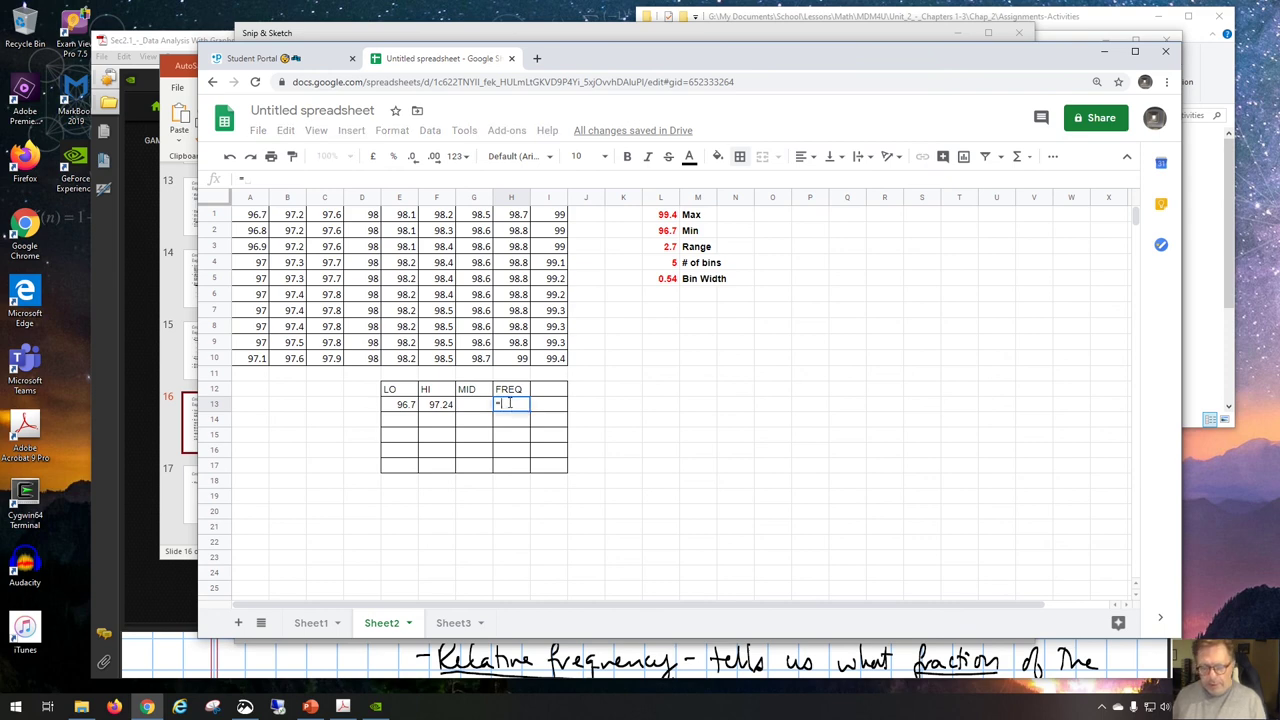
pyautogui.write('countf')
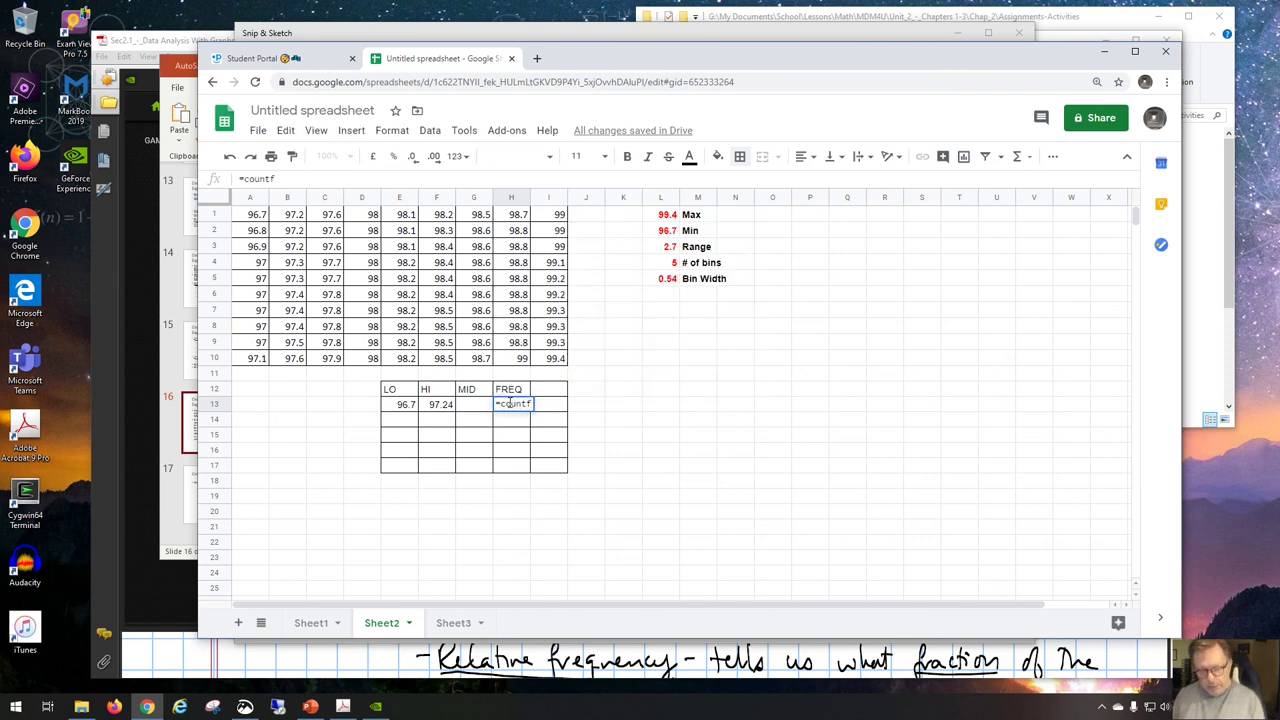
pyautogui.press('BackSpace')
pyautogui.write('if(')
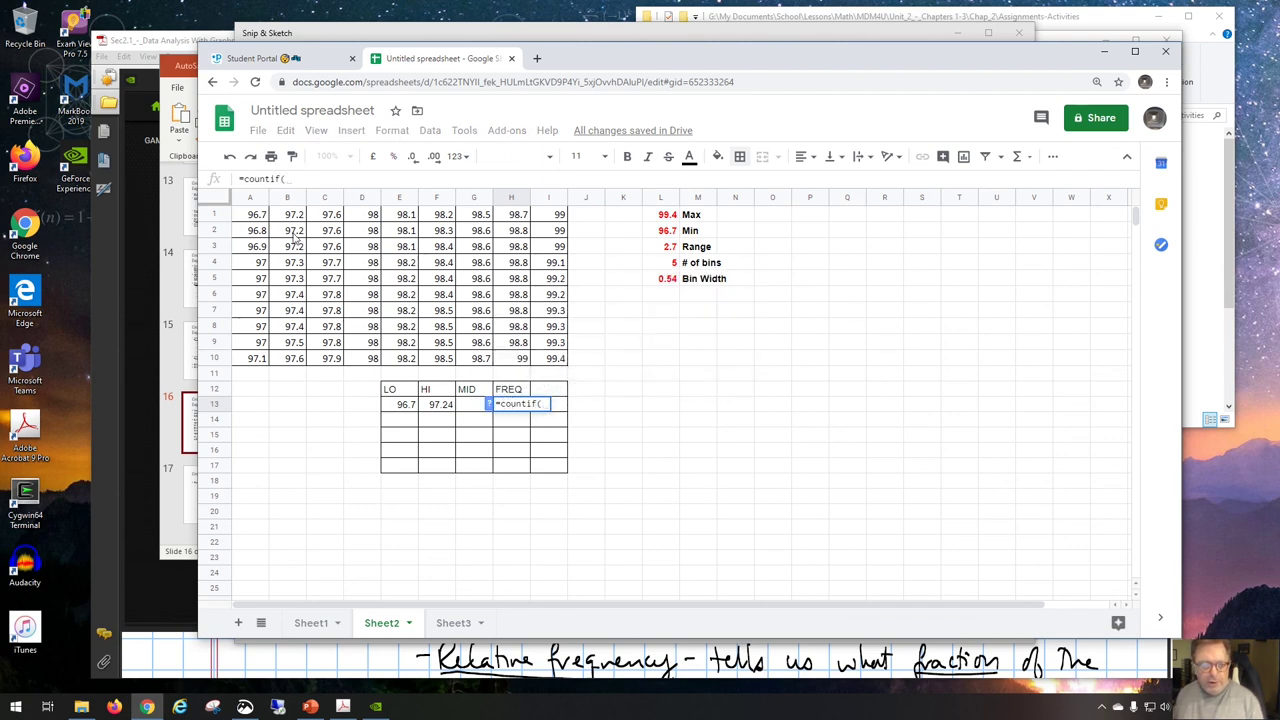
pyautogui.moveTo(264, 216); pyautogui.dragTo(551, 361)
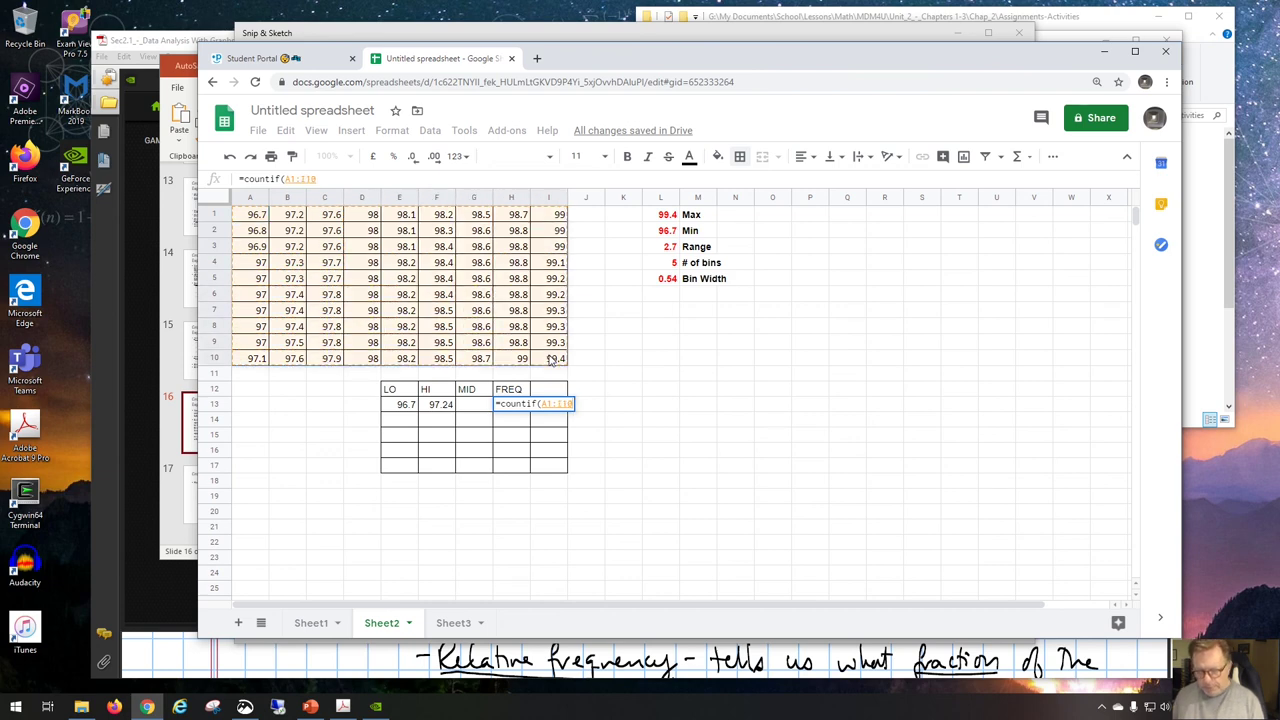
pyautogui.write(',')
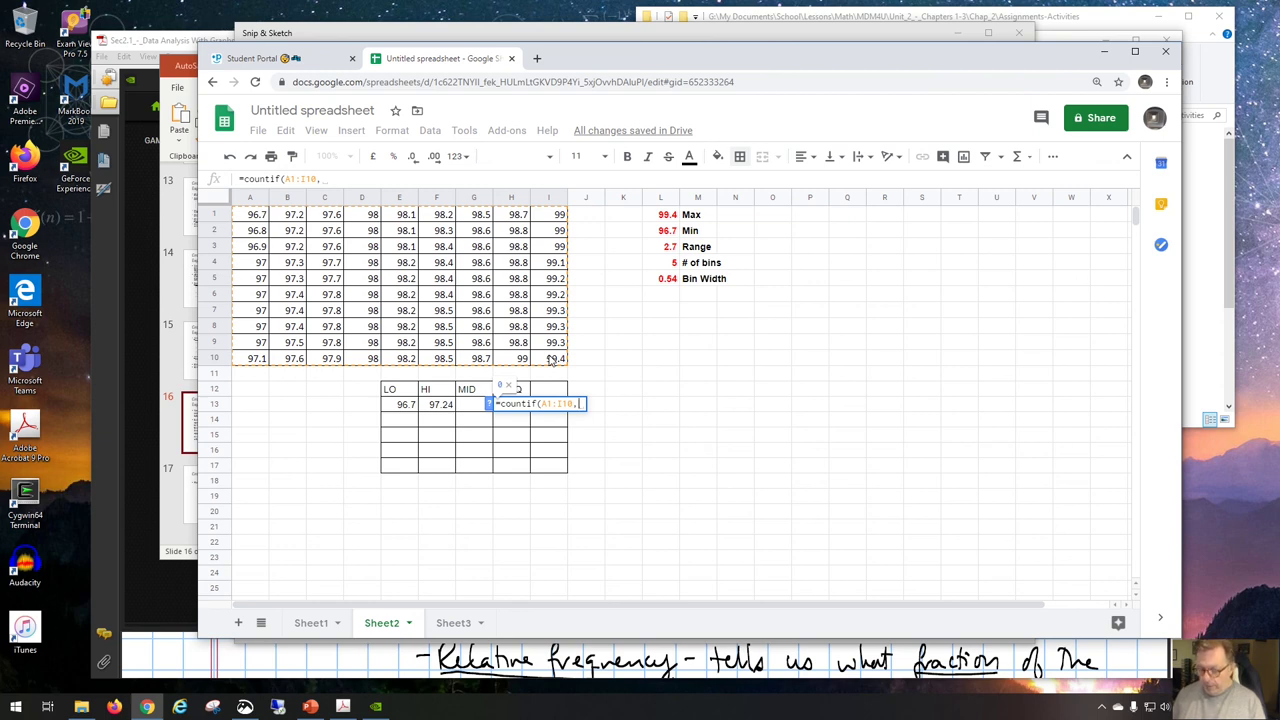
pyautogui.write('"<')
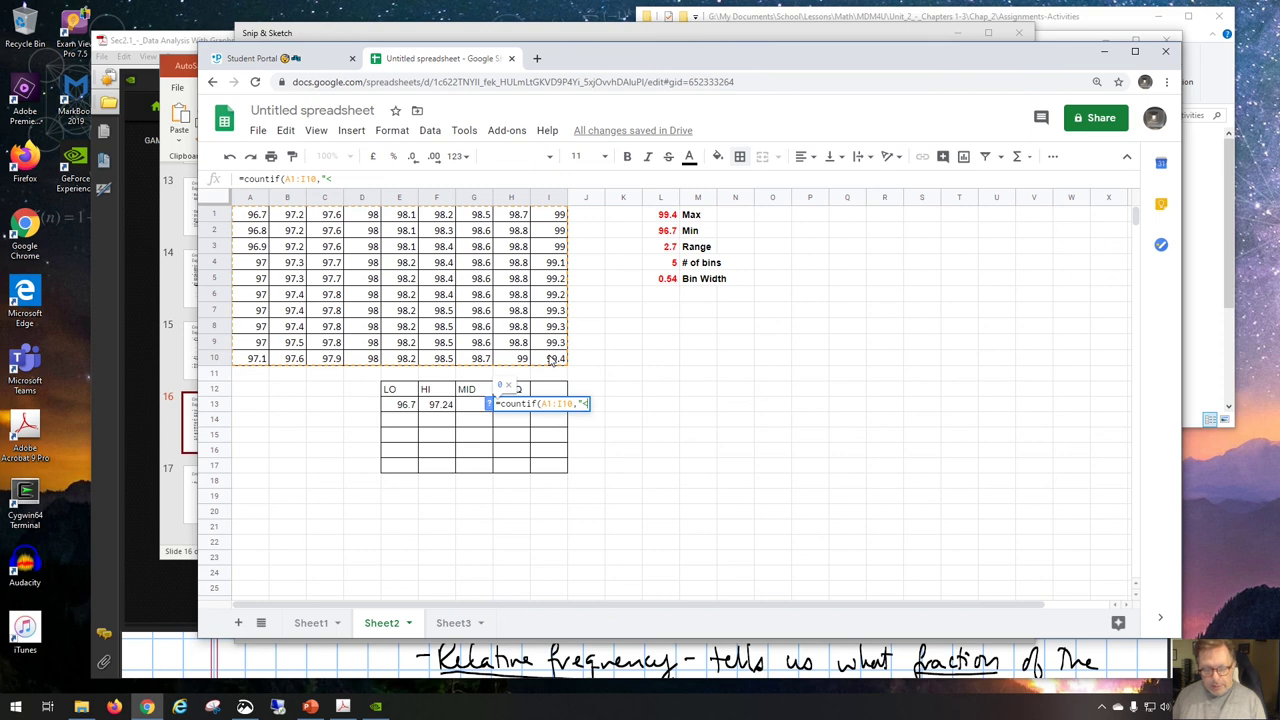
pyautogui.press('BackSpace')
pyautogui.write('<=')
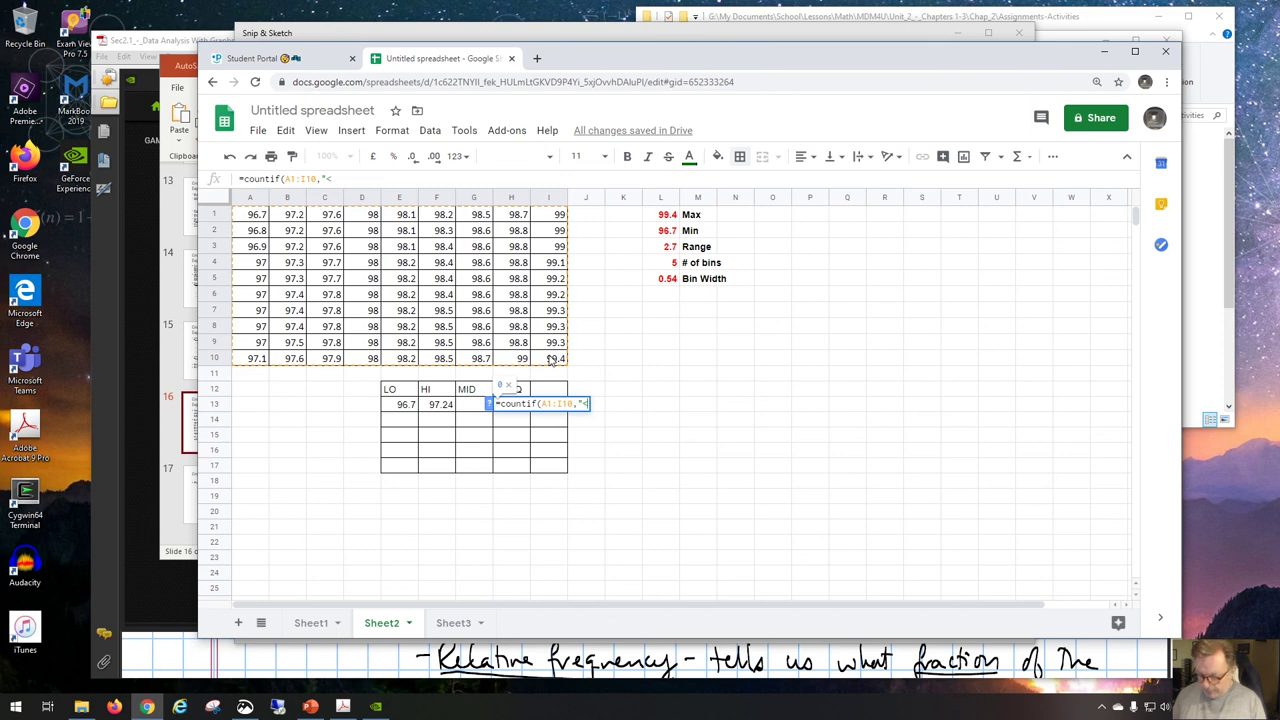
pyautogui.write('"')
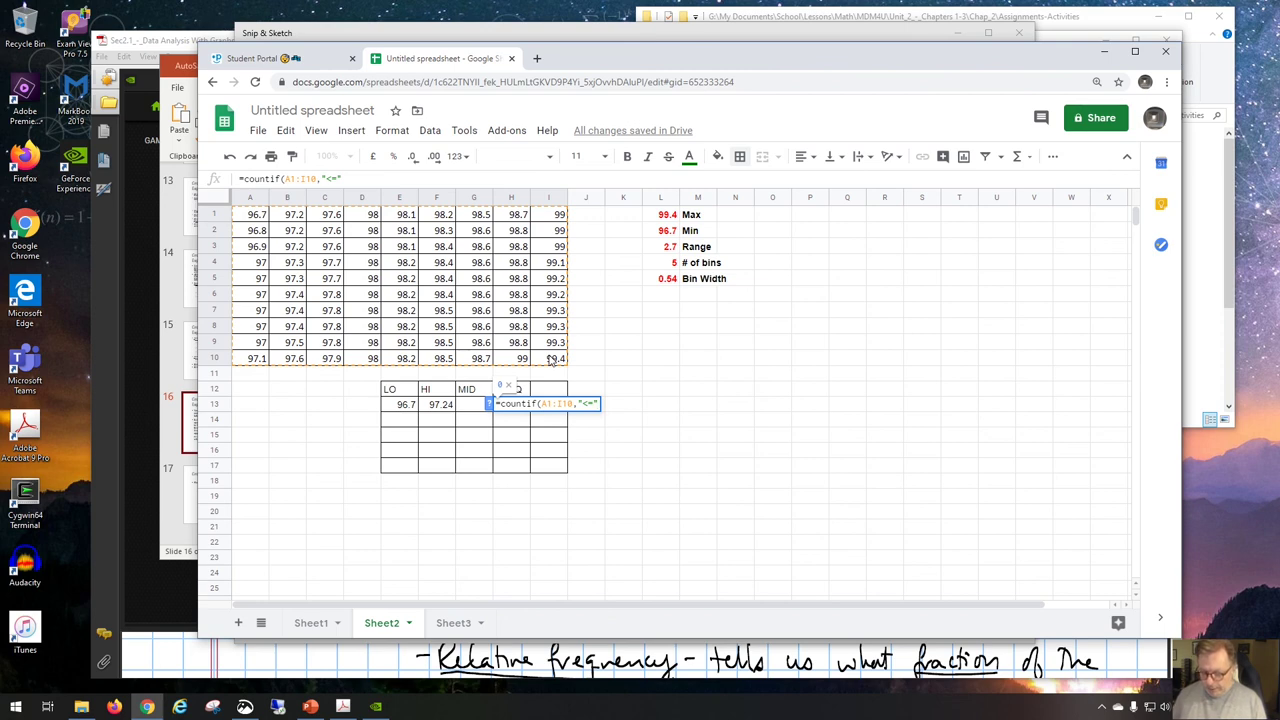
pyautogui.write('&')
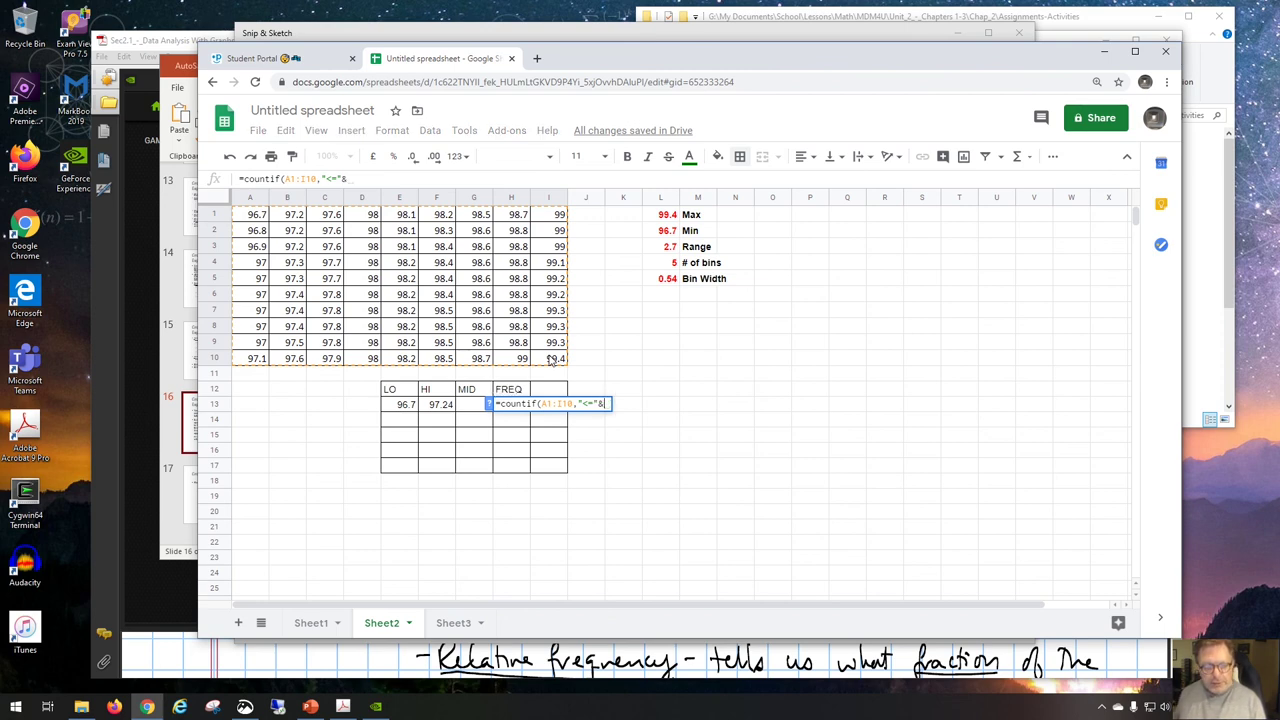
pyautogui.click(440, 410)
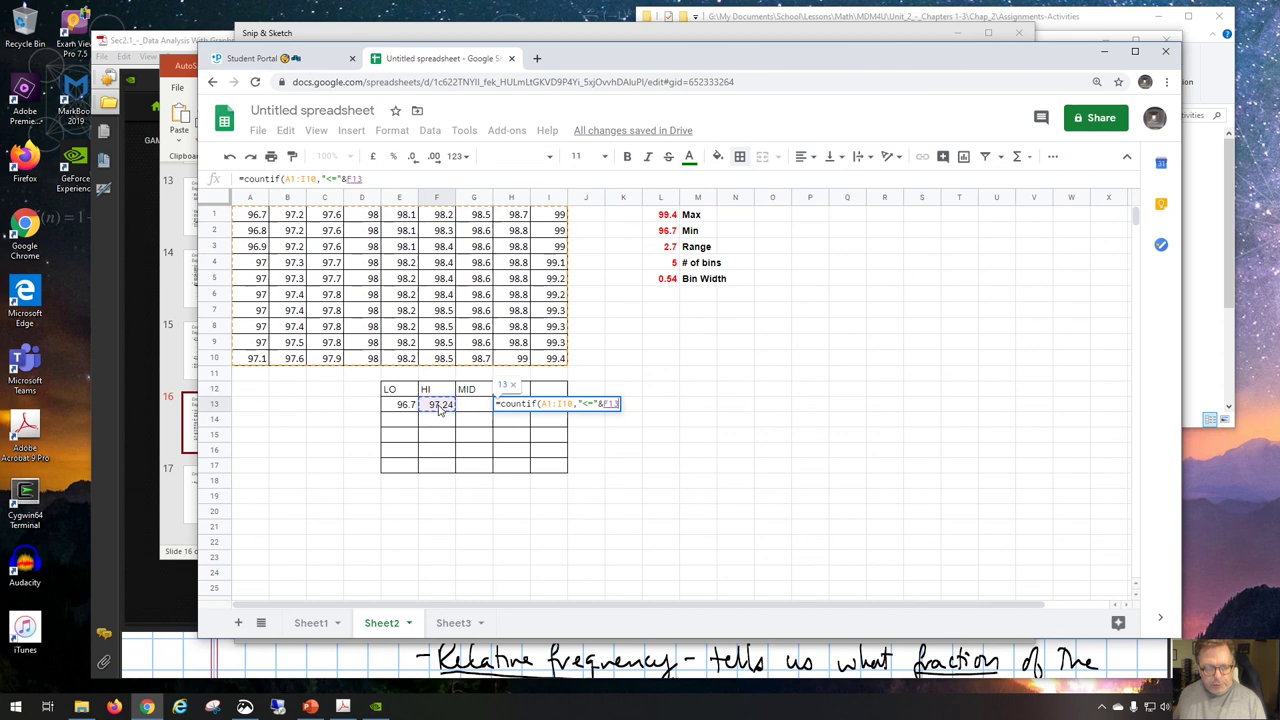
pyautogui.write(')')
pyautogui.press('Return')
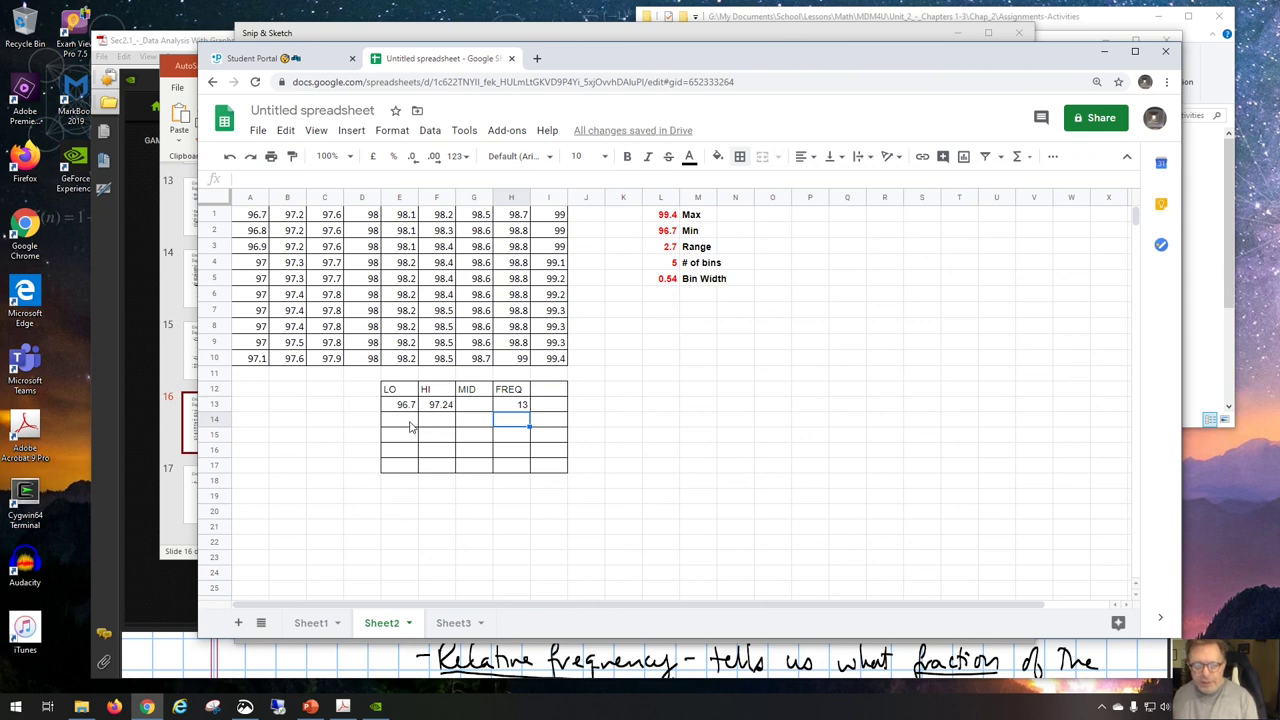
# Step: Try to copy the first bin's HI formula into the second bin's LO cell E14, and clear the pasted formula
pyautogui.click(436, 405)
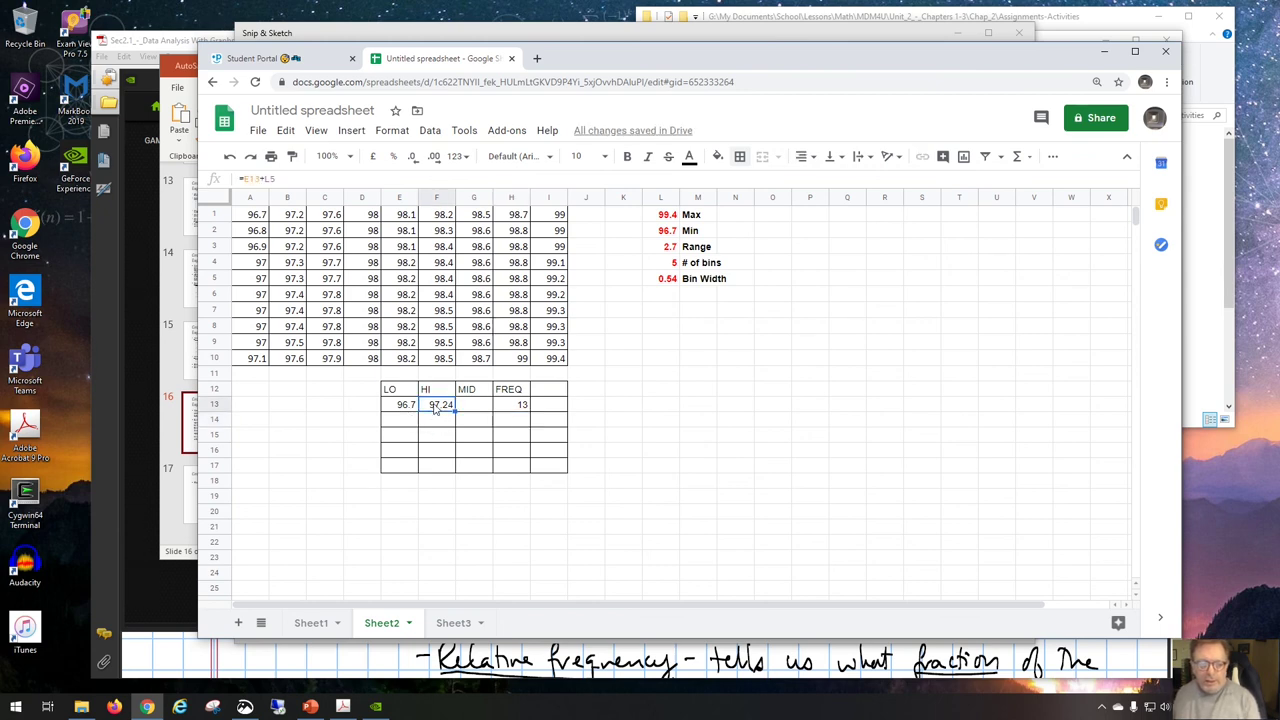
pyautogui.hotkey('ctrl', 'c')
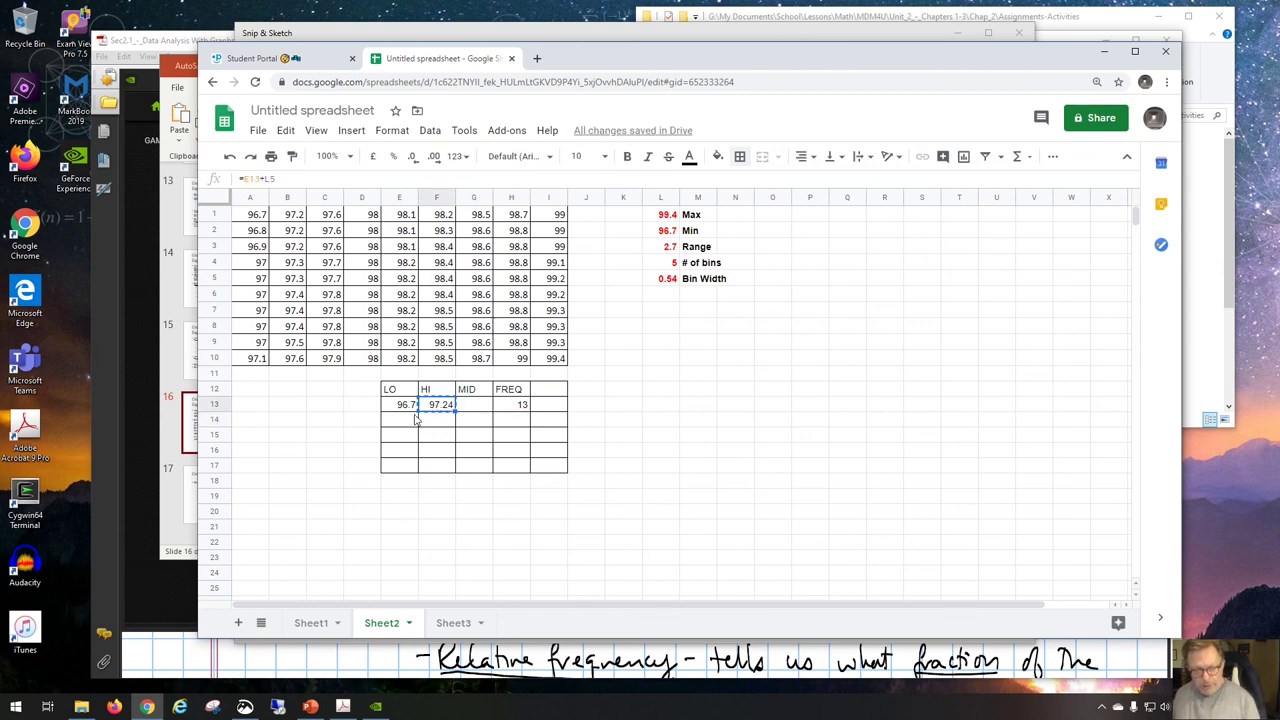
pyautogui.click(412, 423)
pyautogui.hotkey('ctrl', 'v')
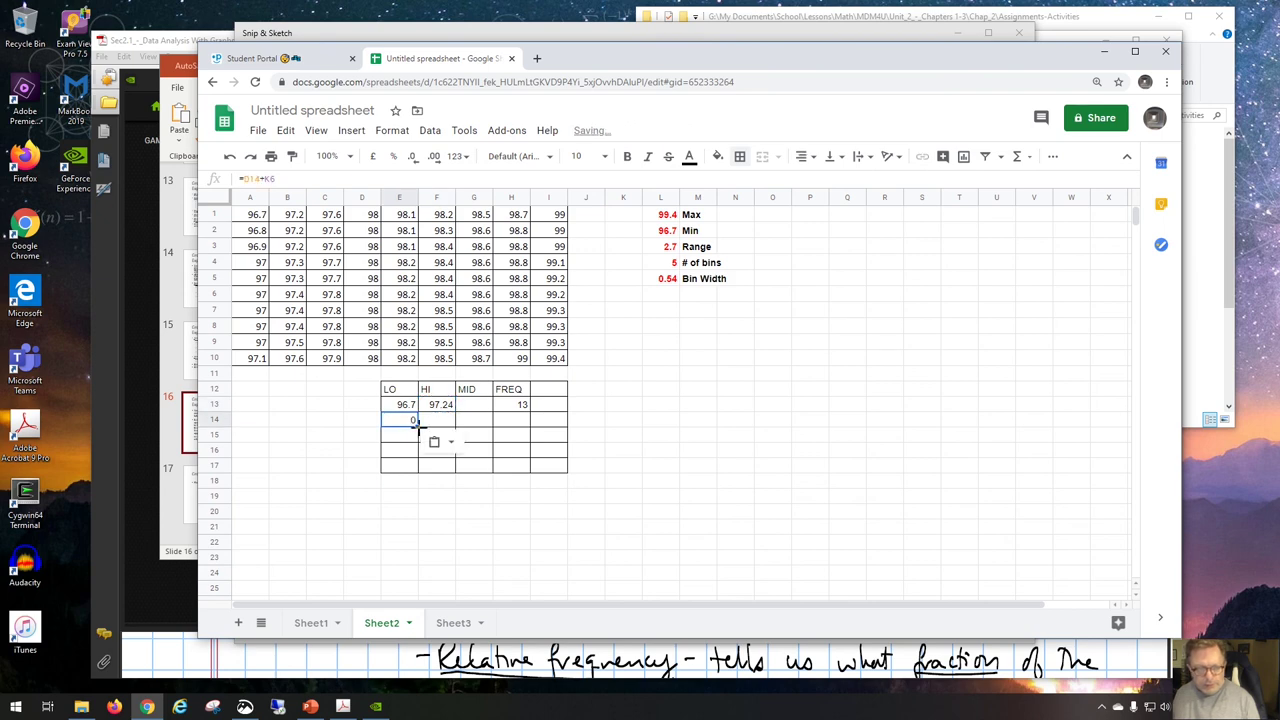
pyautogui.press('Delete')
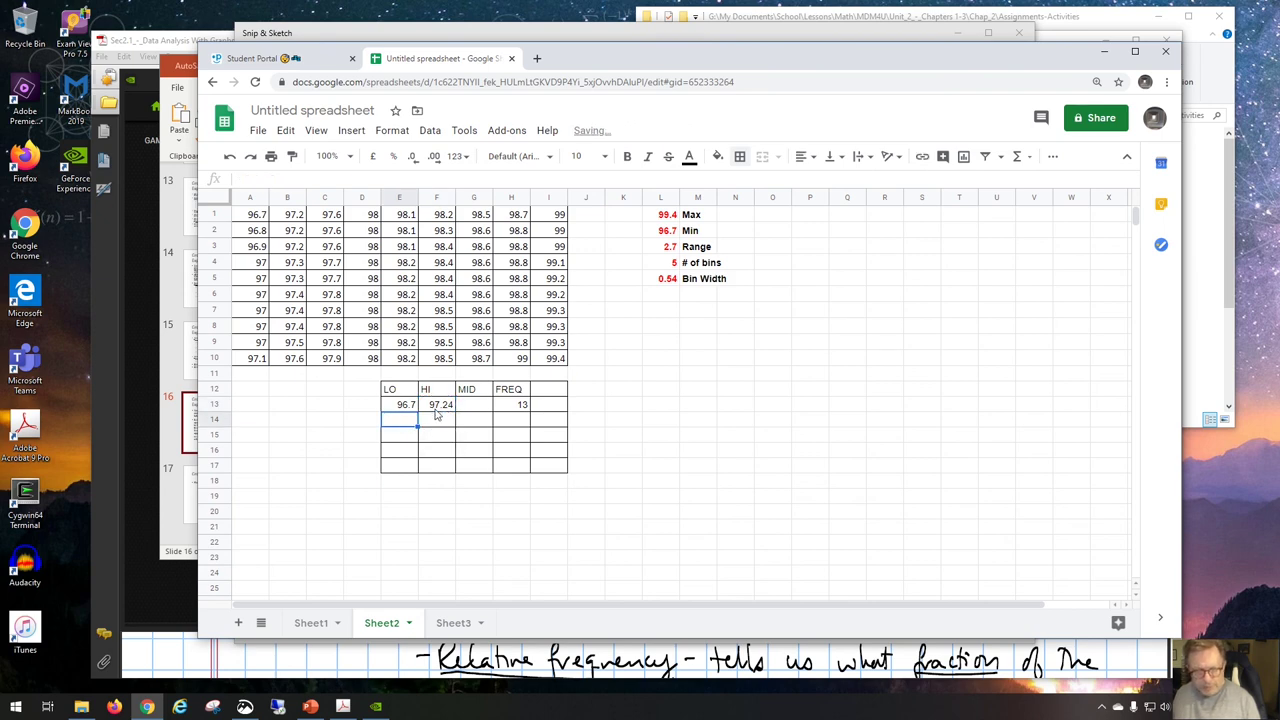
# Step: Set the second bin's LO value in E14 to the first bin's HI value with =f13
pyautogui.click(437, 410)
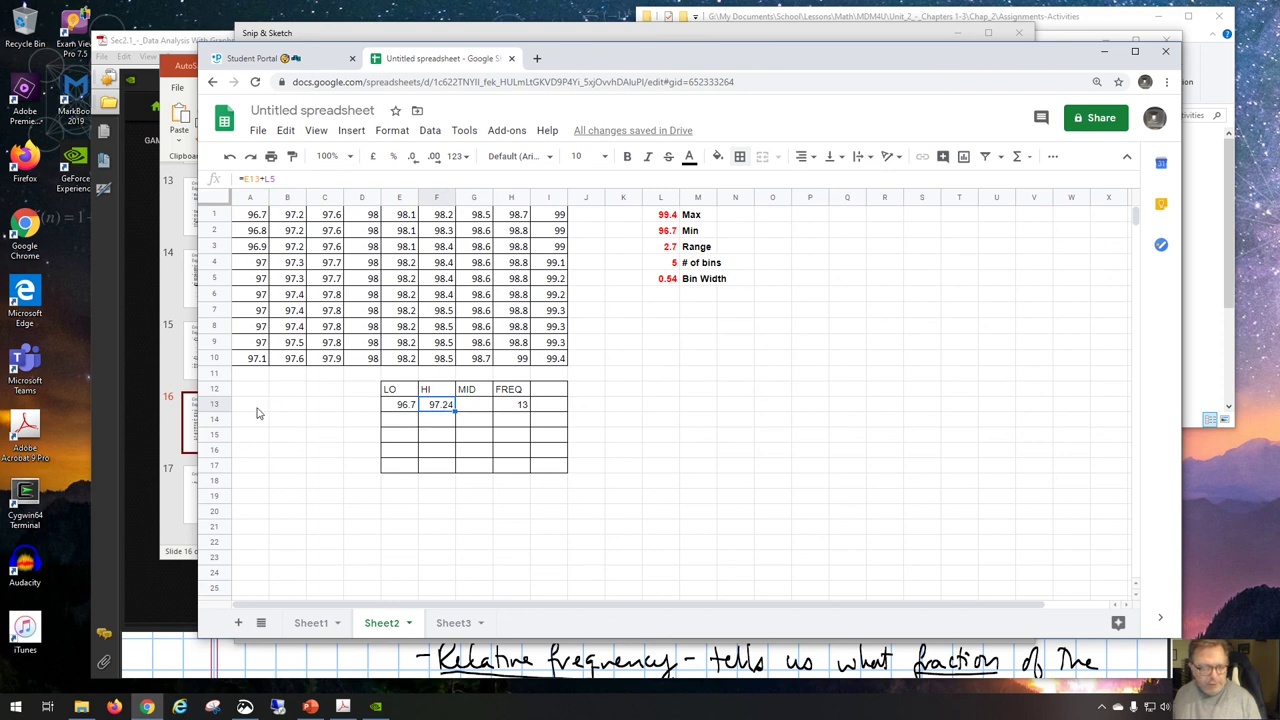
pyautogui.click(389, 421)
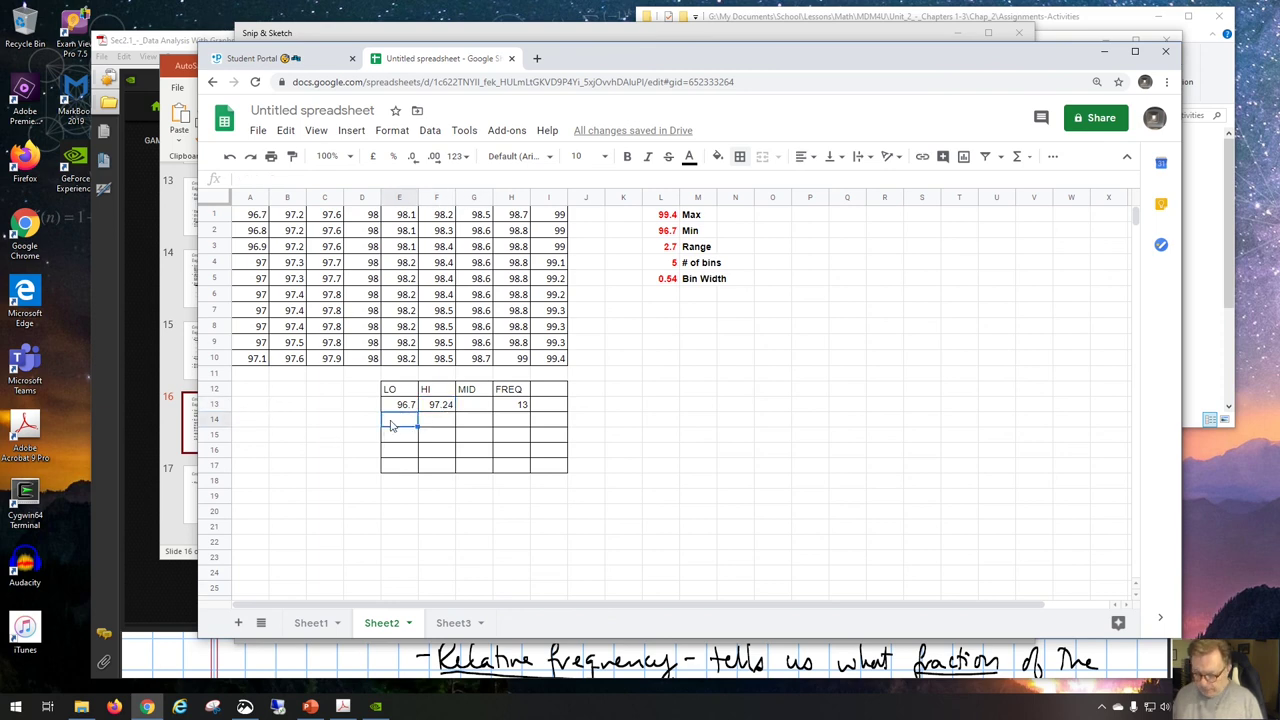
pyautogui.write('=f13')
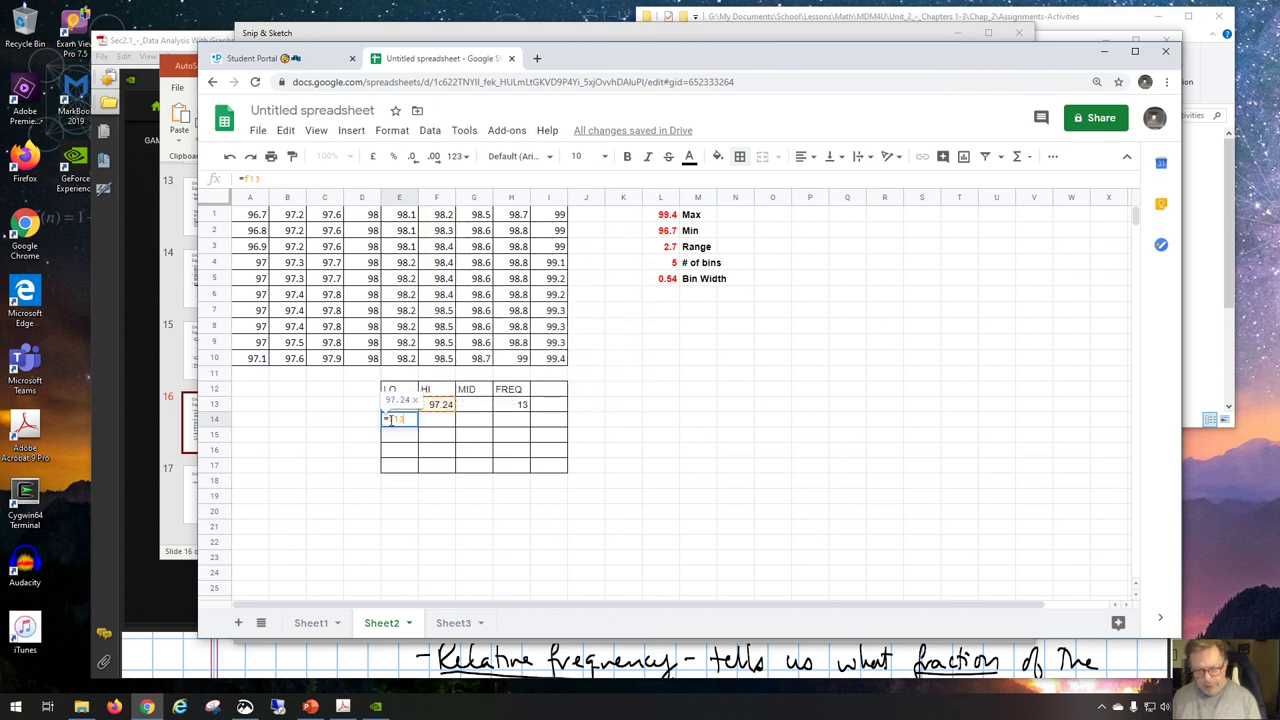
pyautogui.press('Tab')
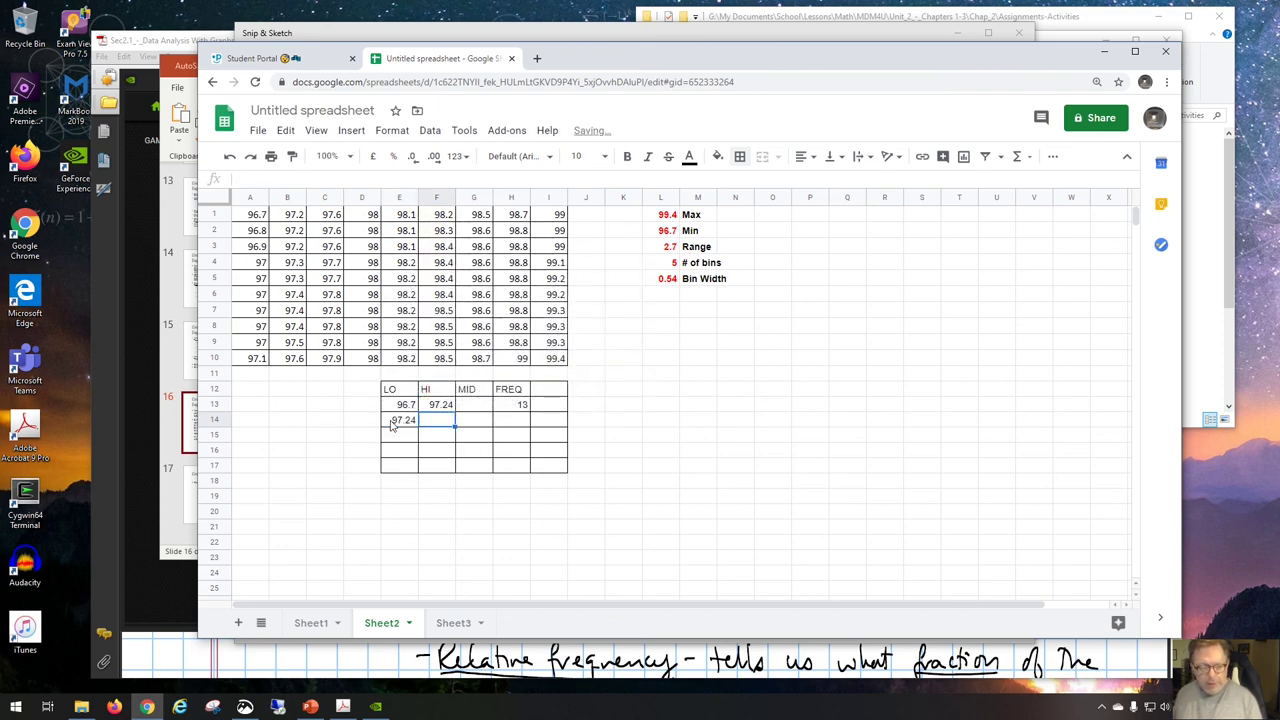
# Step: Calculate the second bin's HI value in F14 by adding the bin width to its LO with =e14+l5
pyautogui.click(441, 407)
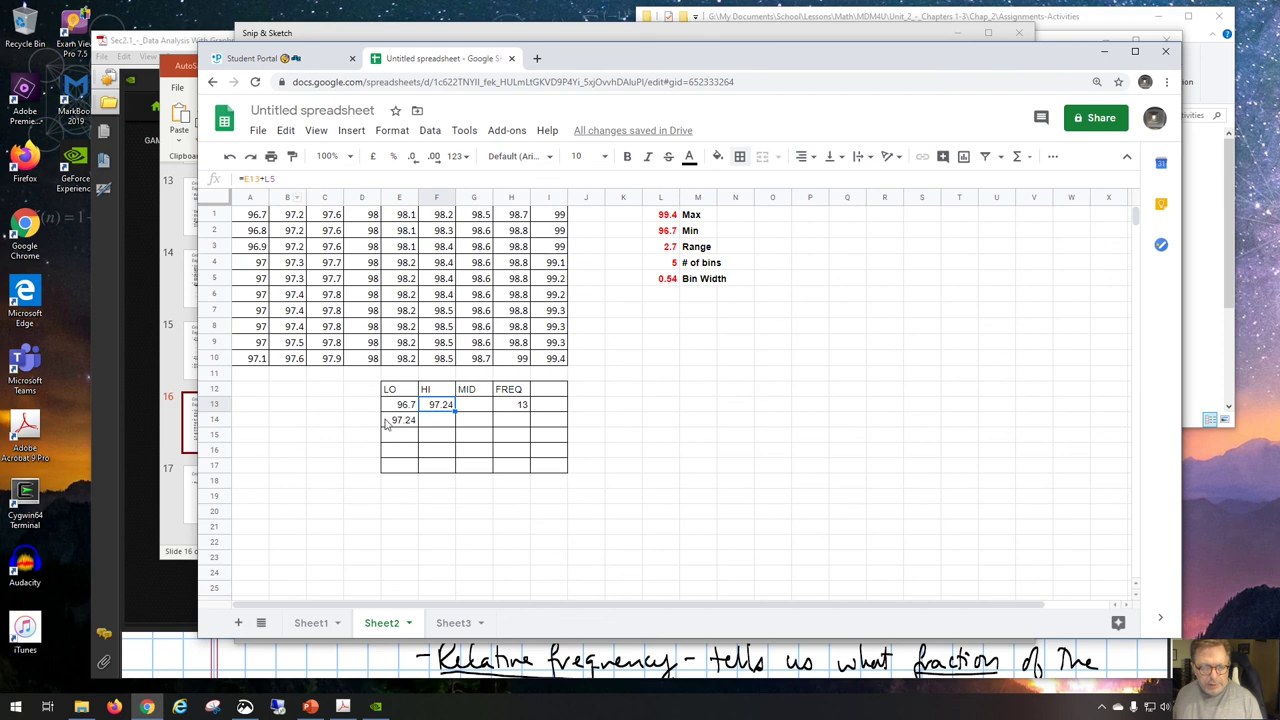
pyautogui.click(447, 425)
pyautogui.write('=')
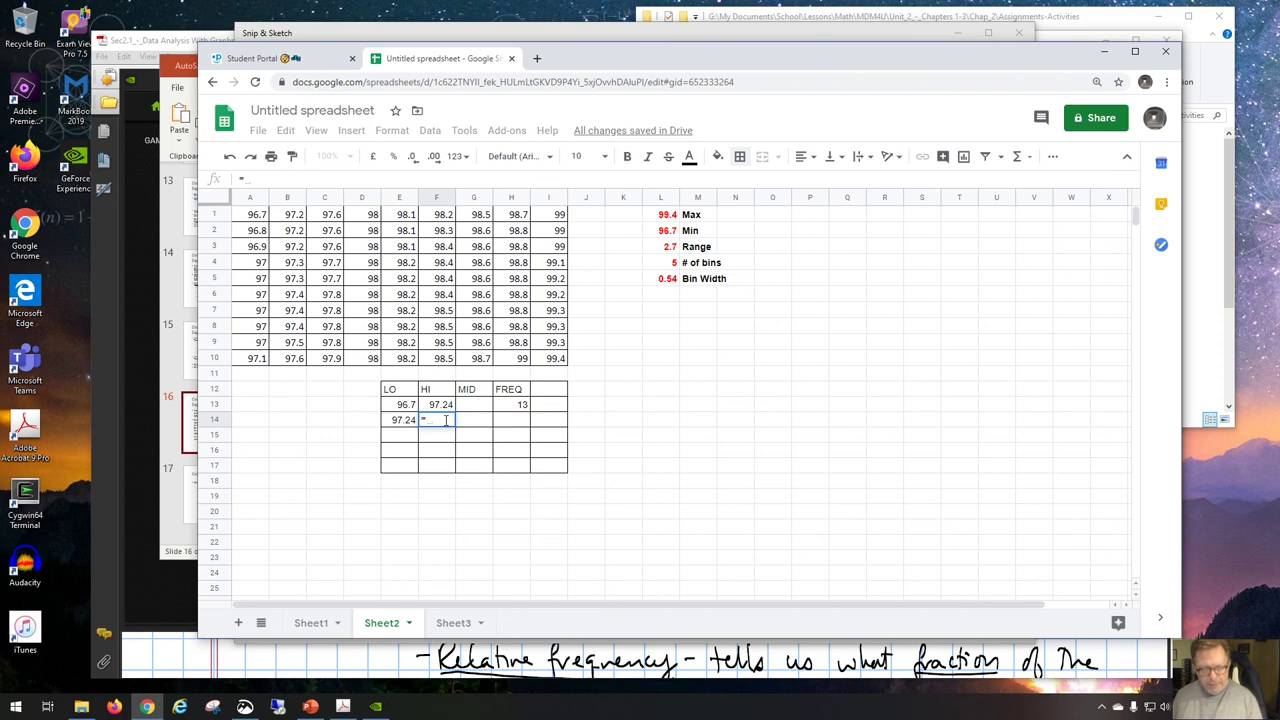
pyautogui.write('e14')
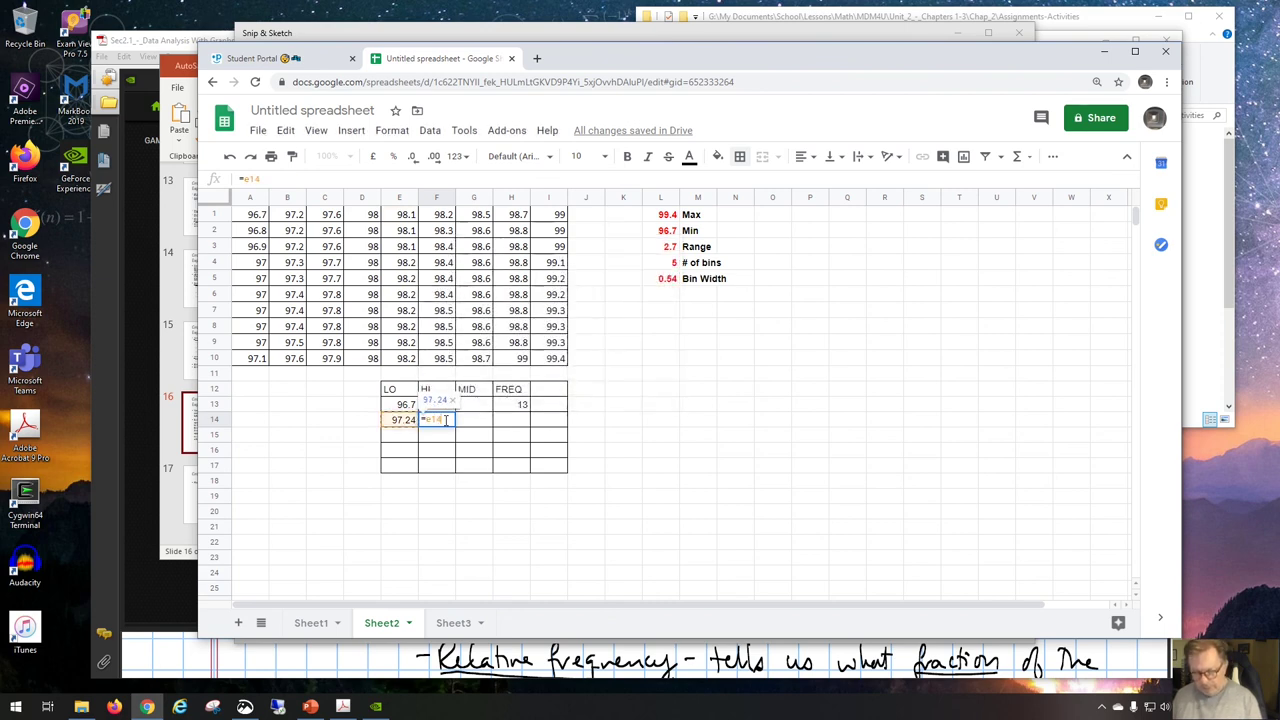
pyautogui.write('+l5')
pyautogui.press('Return')
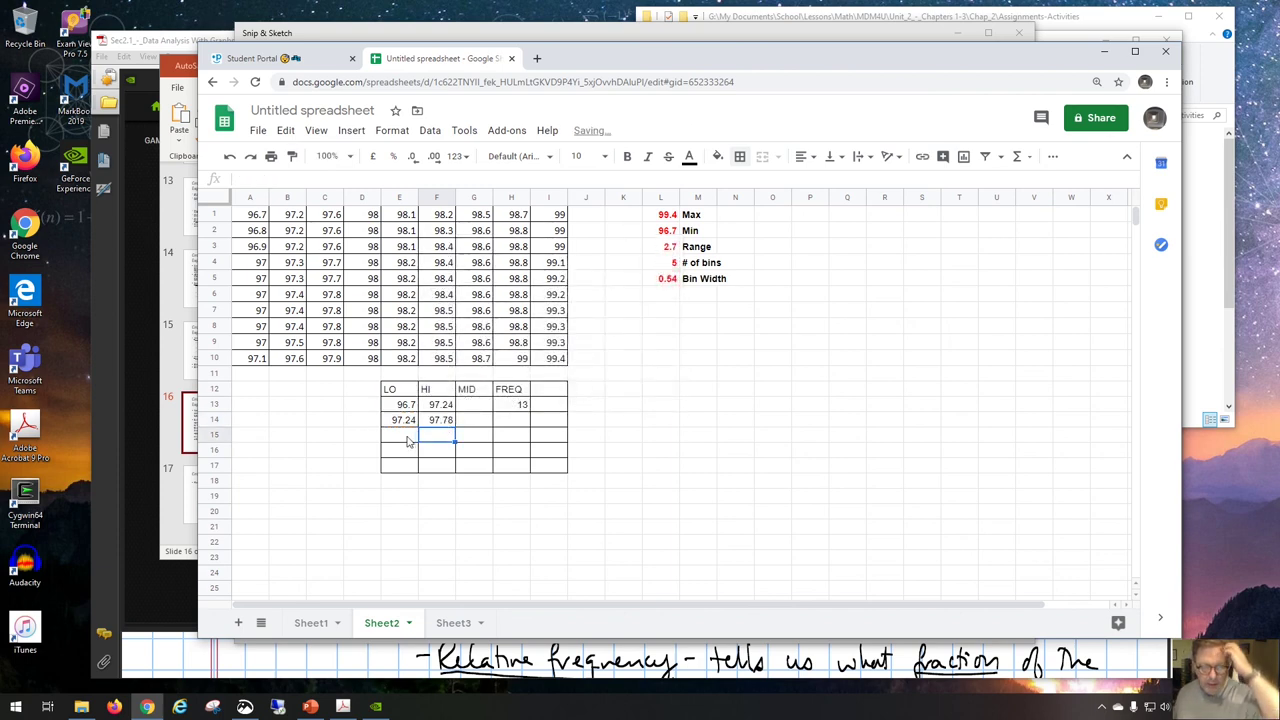
# Step: Fill the second bin's LO formula from E14 down into the third bin's LO cell E15
pyautogui.click(406, 436)
pyautogui.click(401, 422)
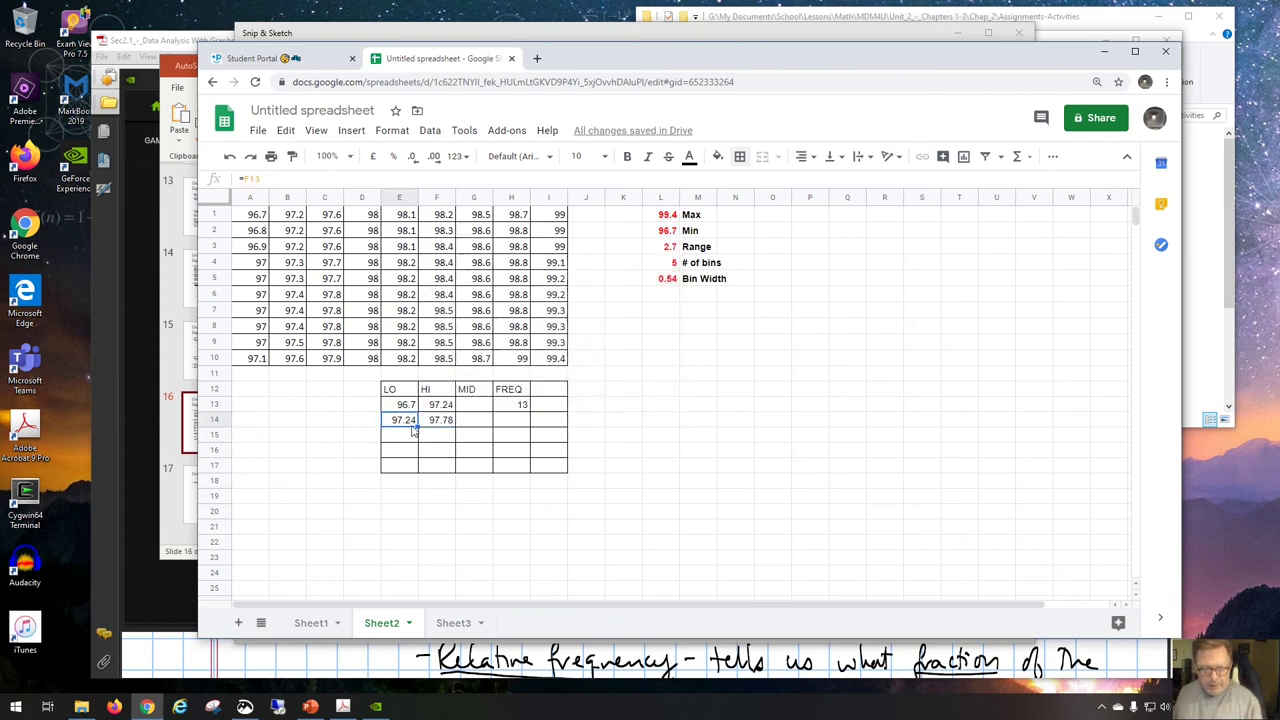
pyautogui.moveTo(417, 428); pyautogui.dragTo(420, 442)
# Step: Calculate the third bin's HI value in F15 with =e15+l5
pyautogui.click(436, 443)
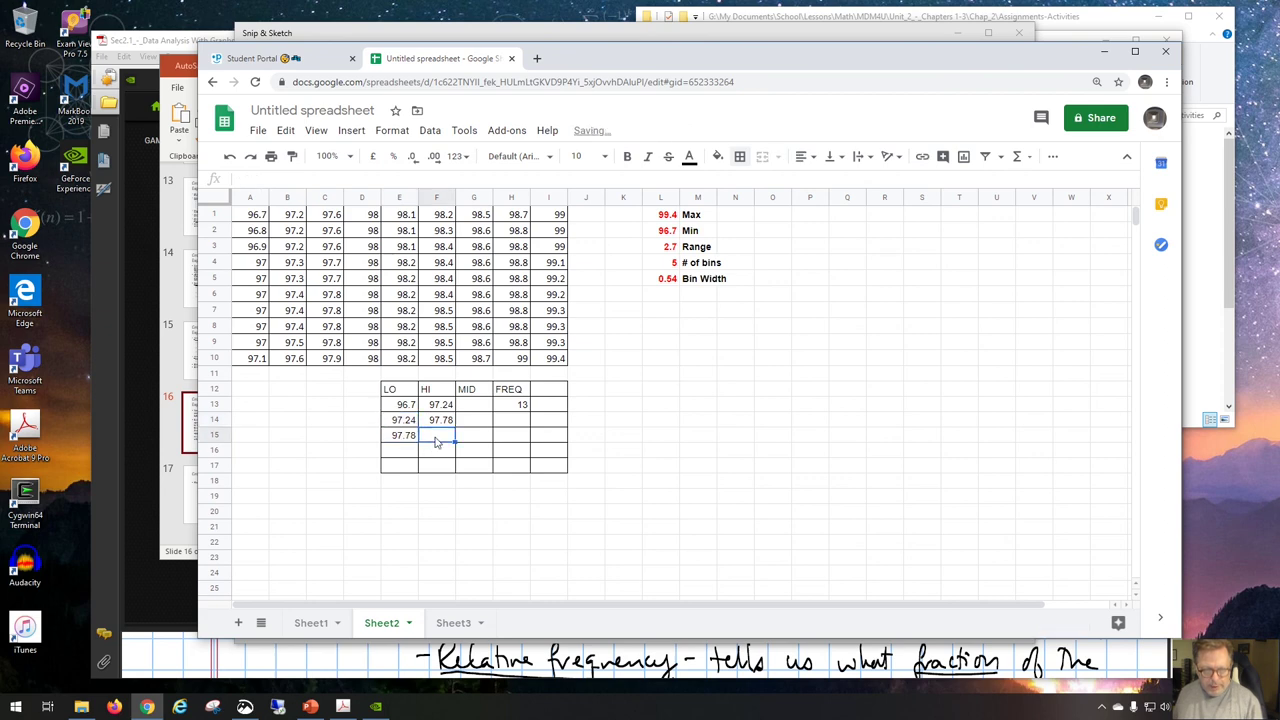
pyautogui.write('=e15')
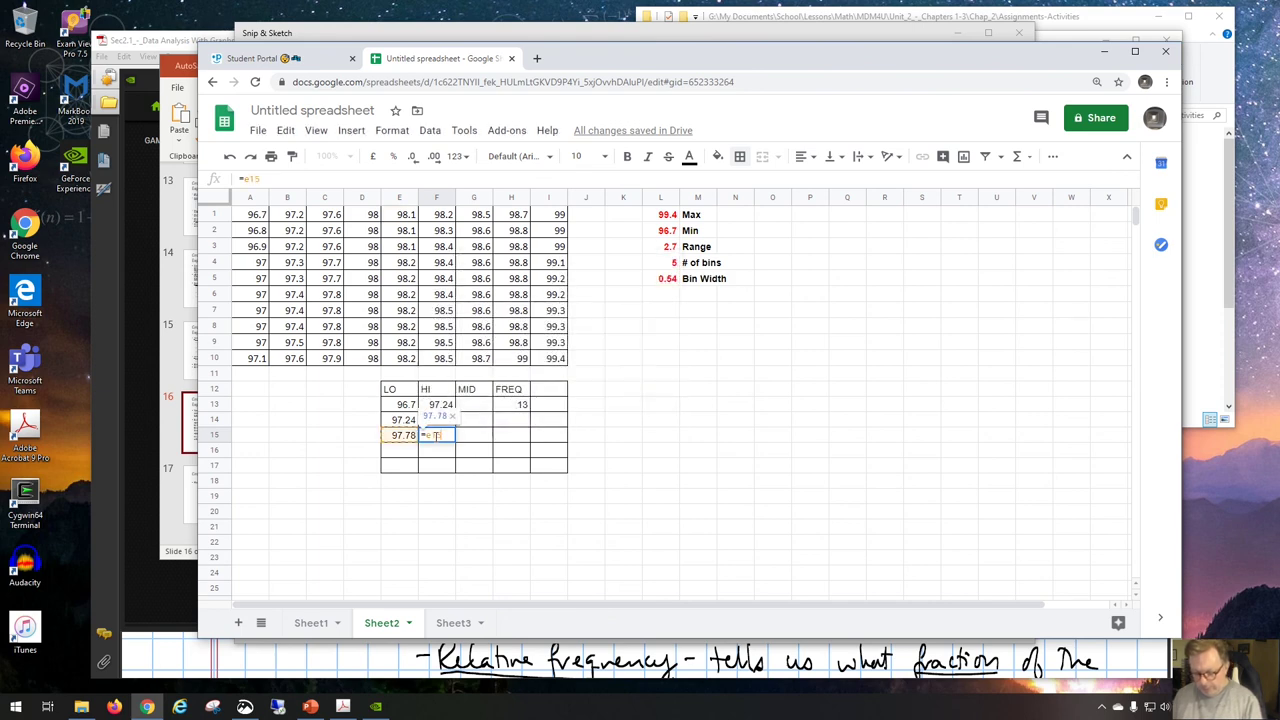
pyautogui.write('+l5')
pyautogui.press('Return')
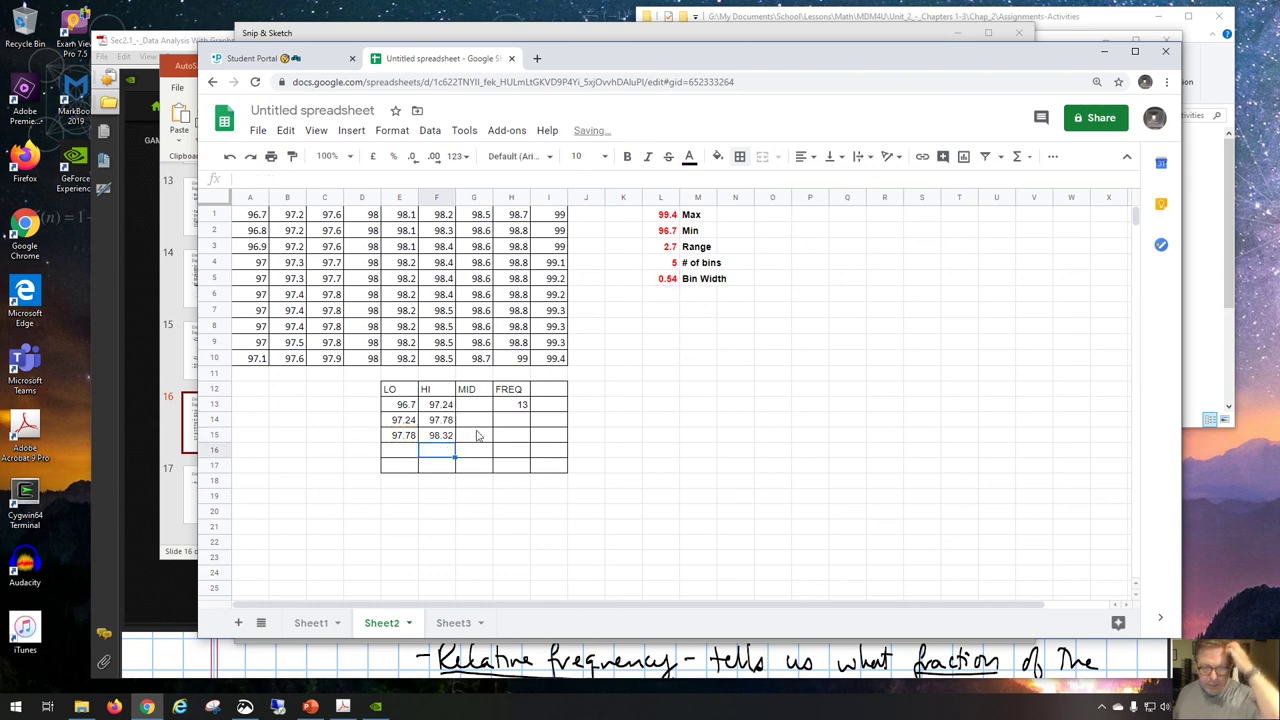
# Step: Calculate the second bin's frequency in H14 with =countif(A1:I10,"<="&F14)-H13
pyautogui.click(512, 421)
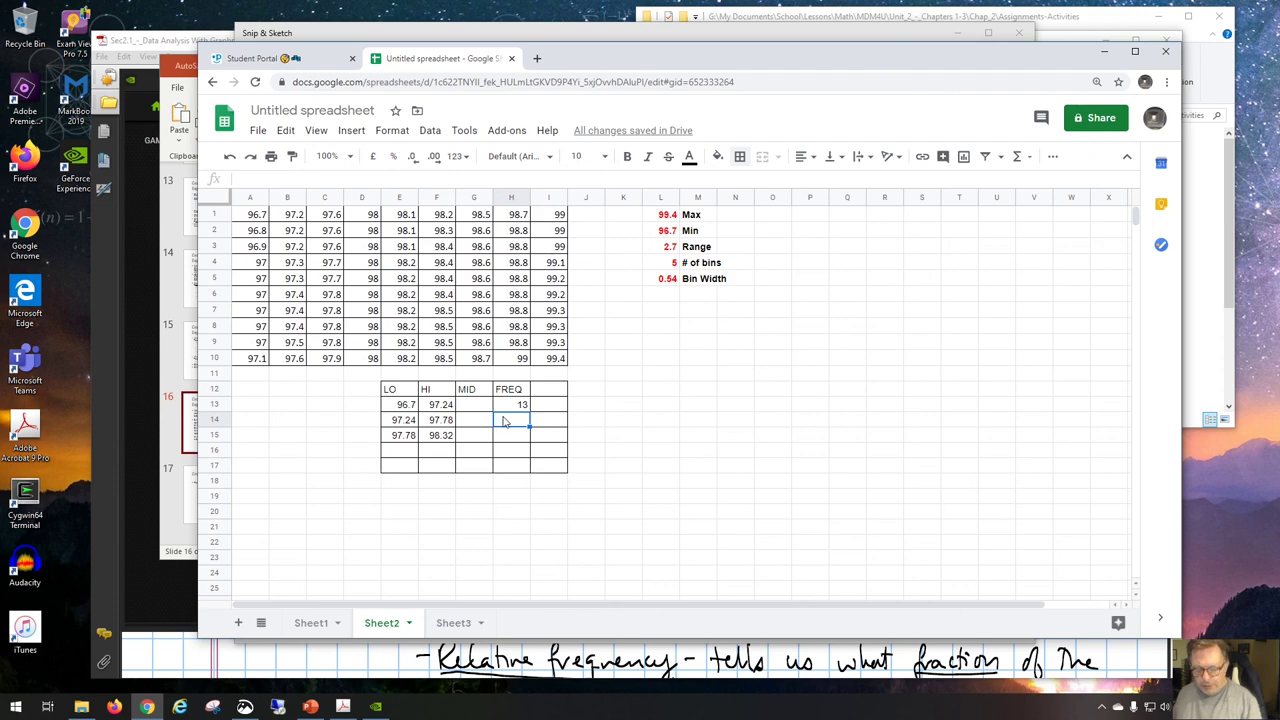
pyautogui.write('=count')
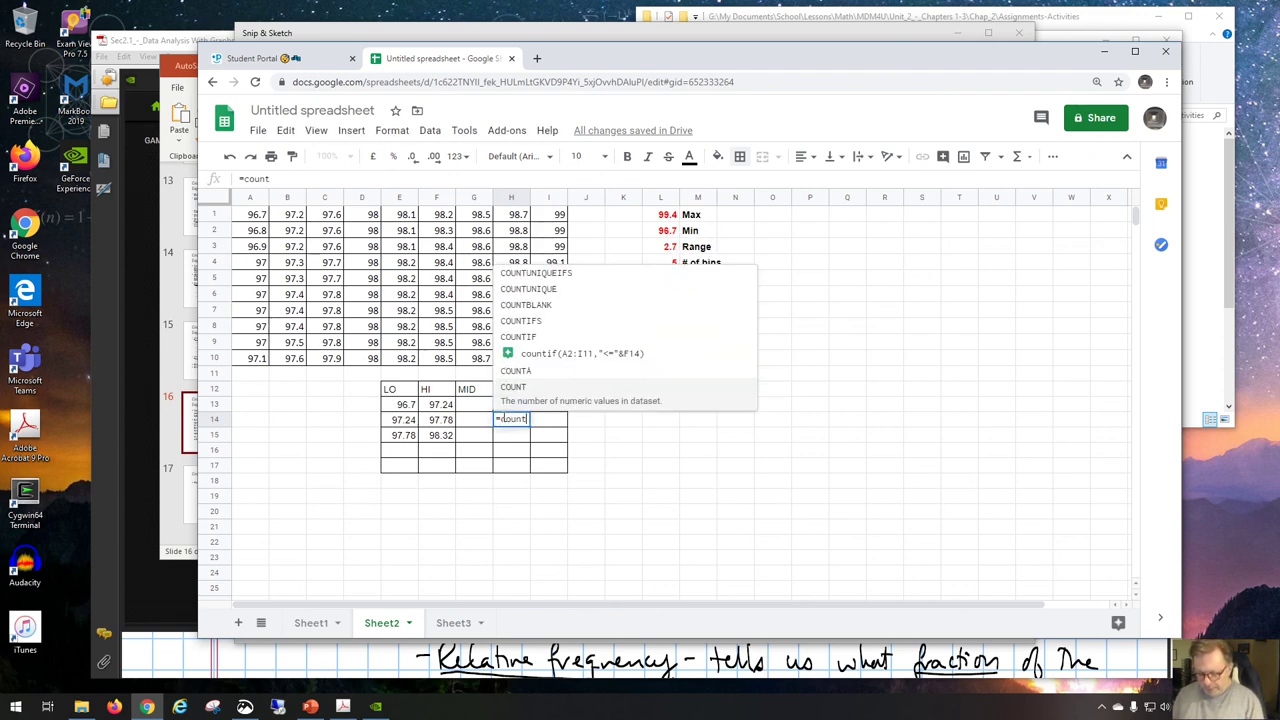
pyautogui.write('if(')
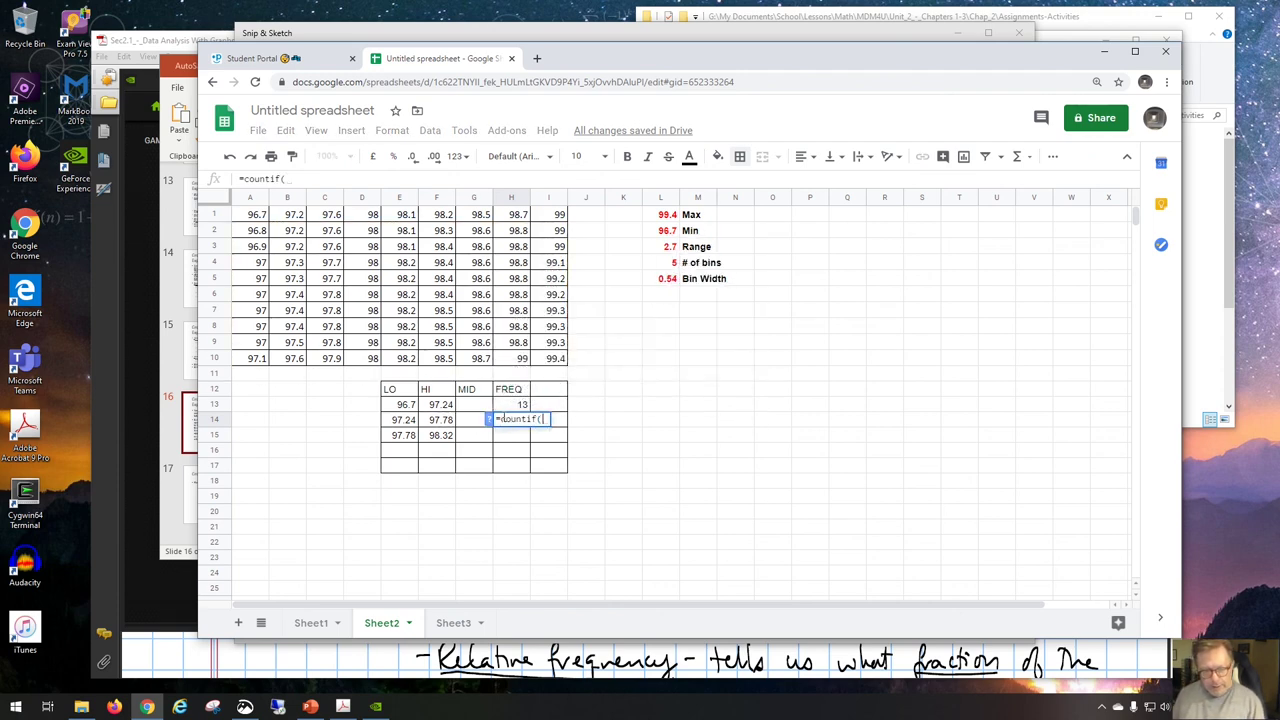
pyautogui.moveTo(262, 216); pyautogui.dragTo(546, 362)
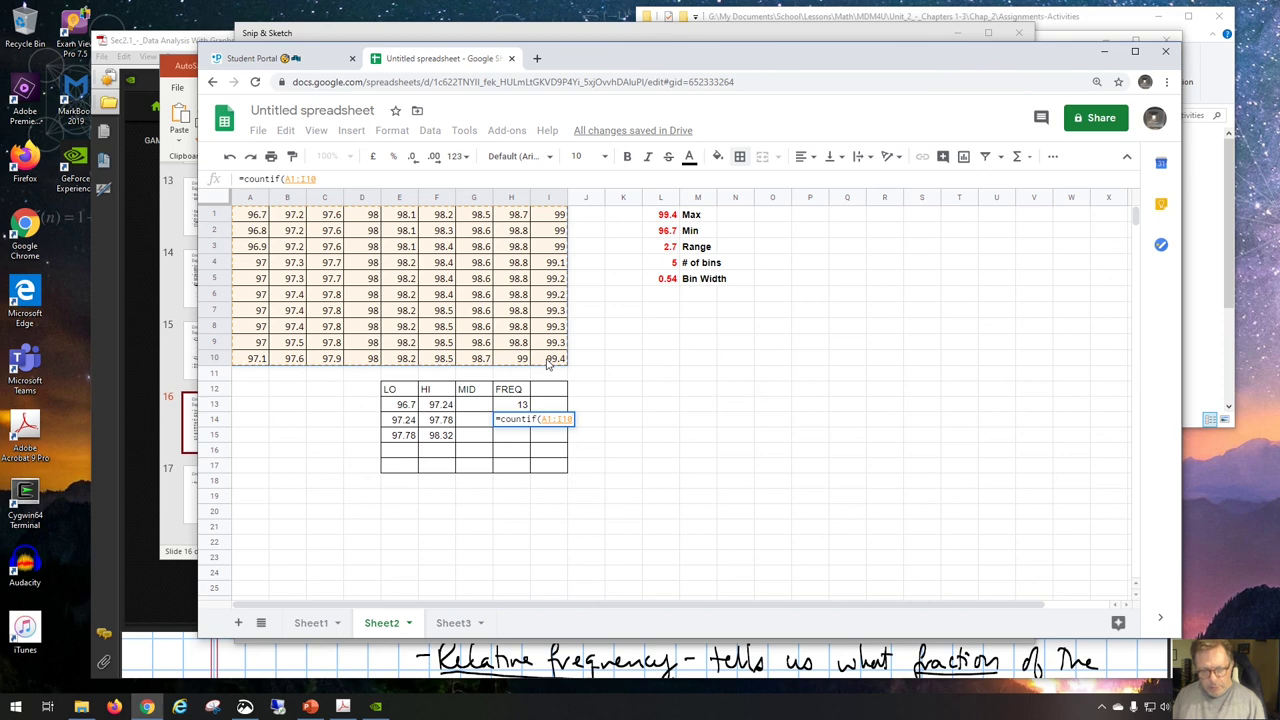
pyautogui.write(',')
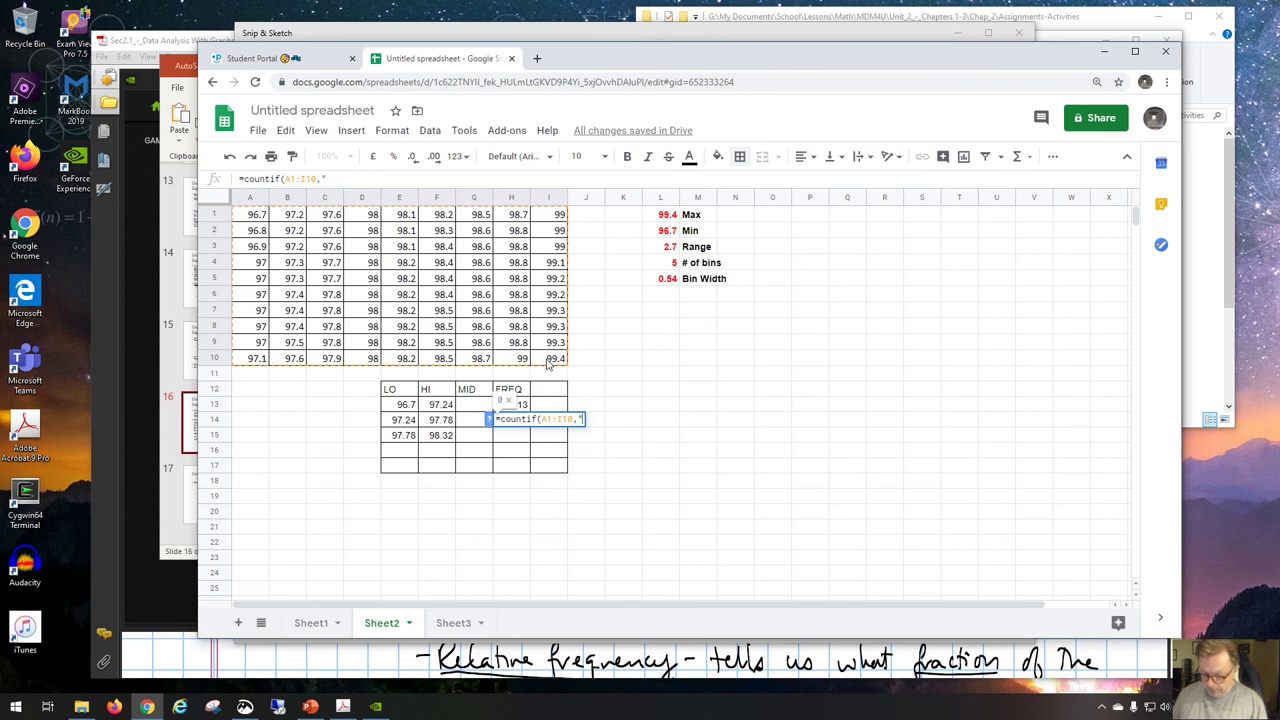
pyautogui.write('"<="')
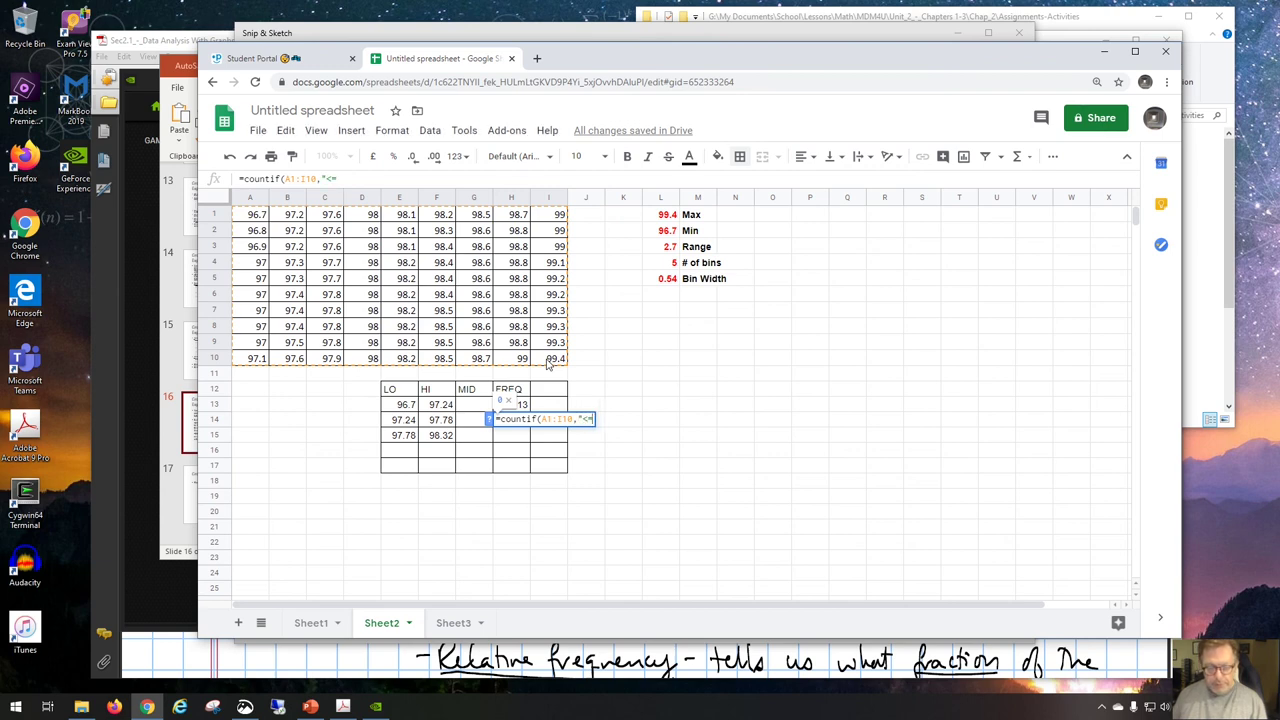
pyautogui.write('&')
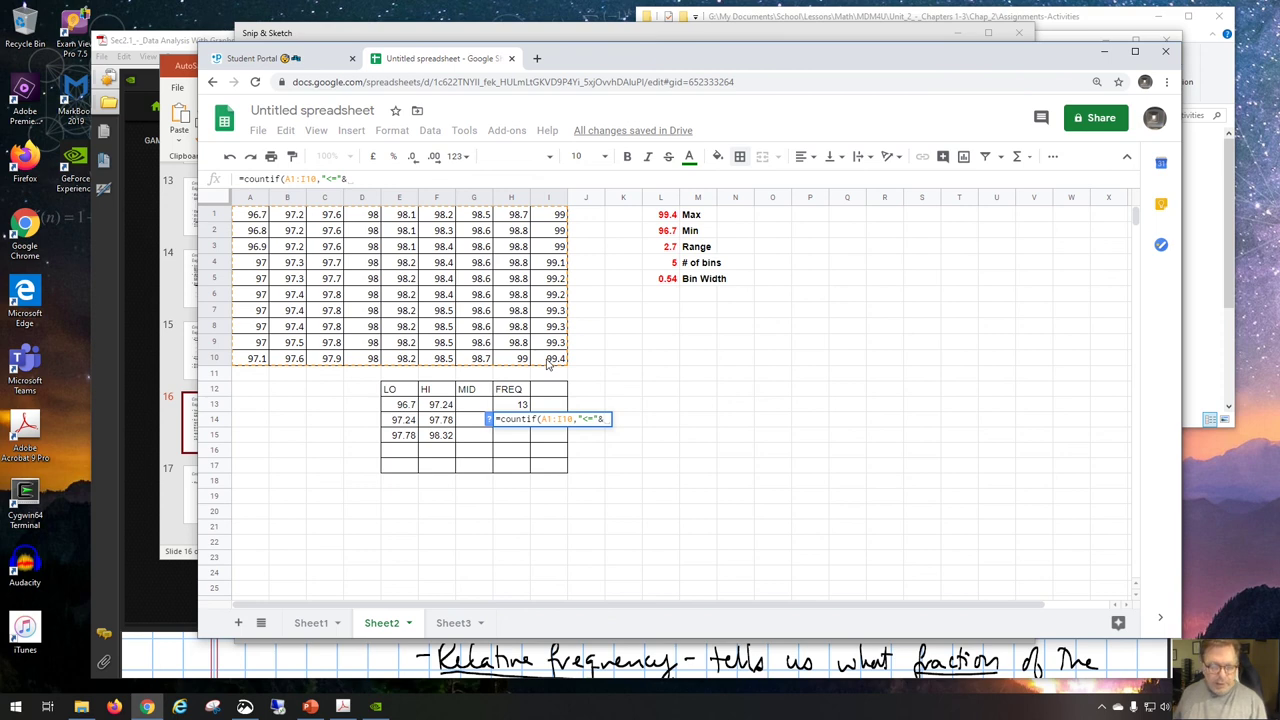
pyautogui.click(441, 420)
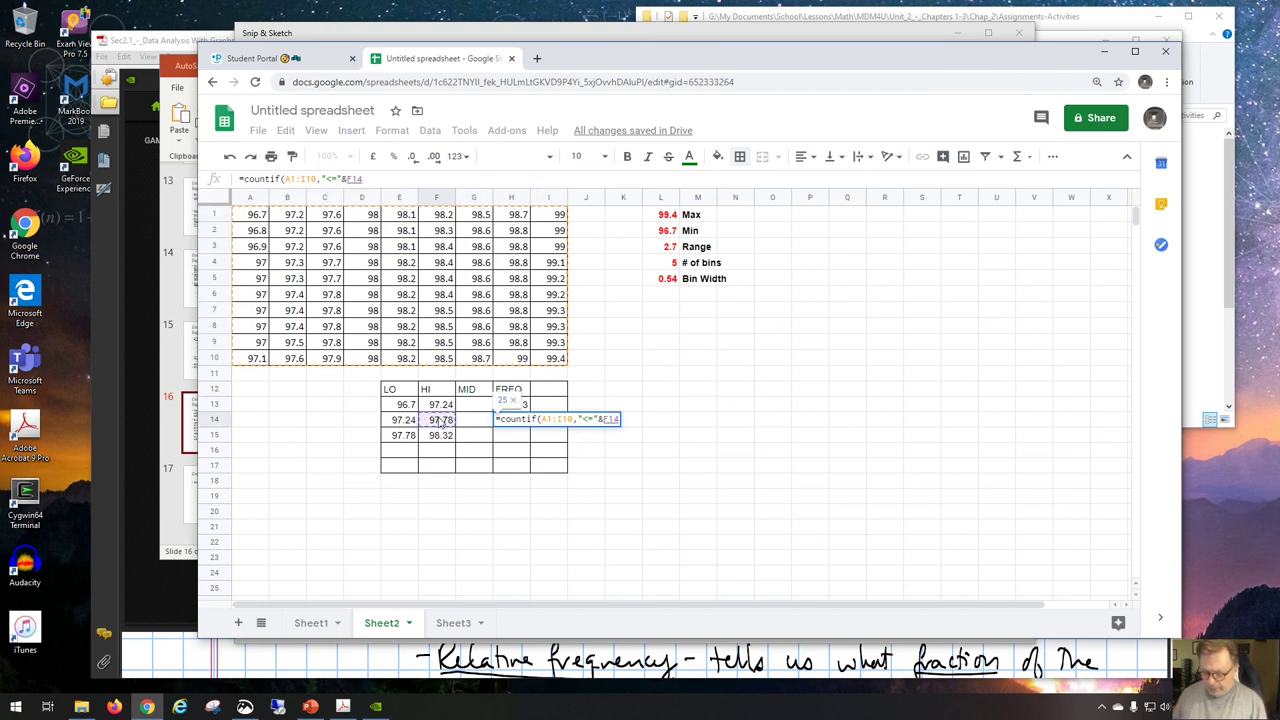
pyautogui.write(')')
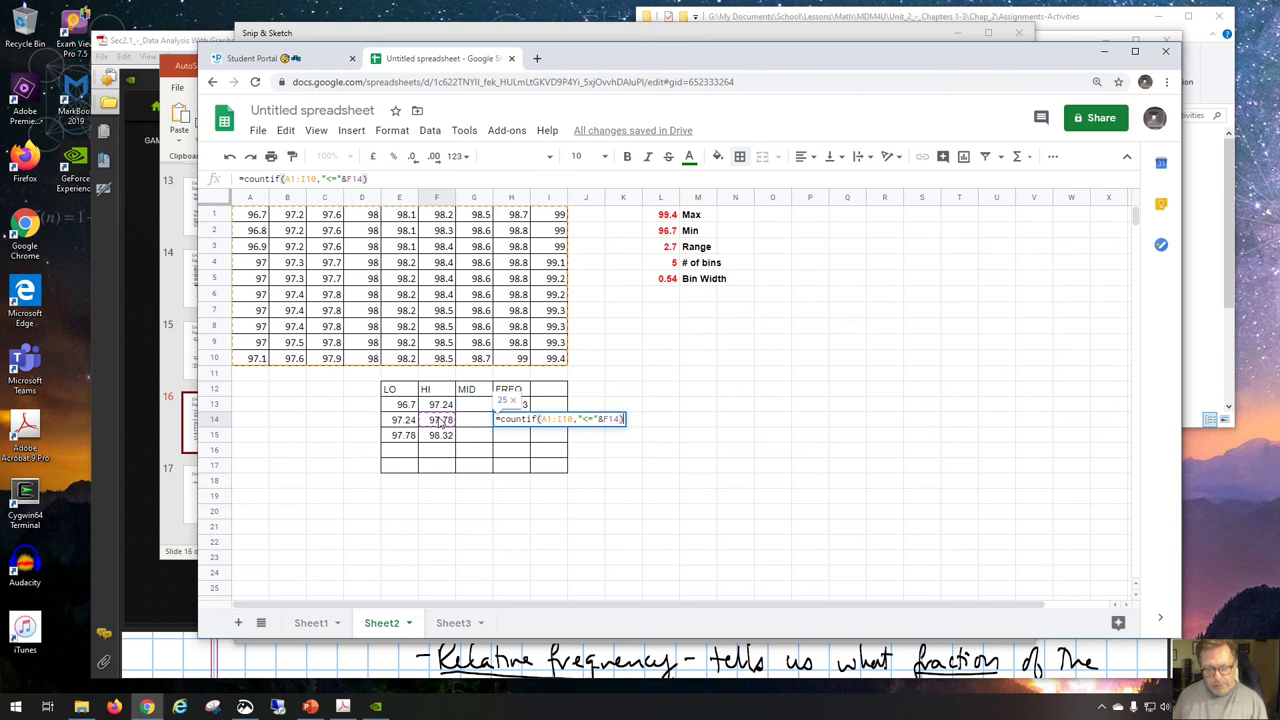
pyautogui.write('-')
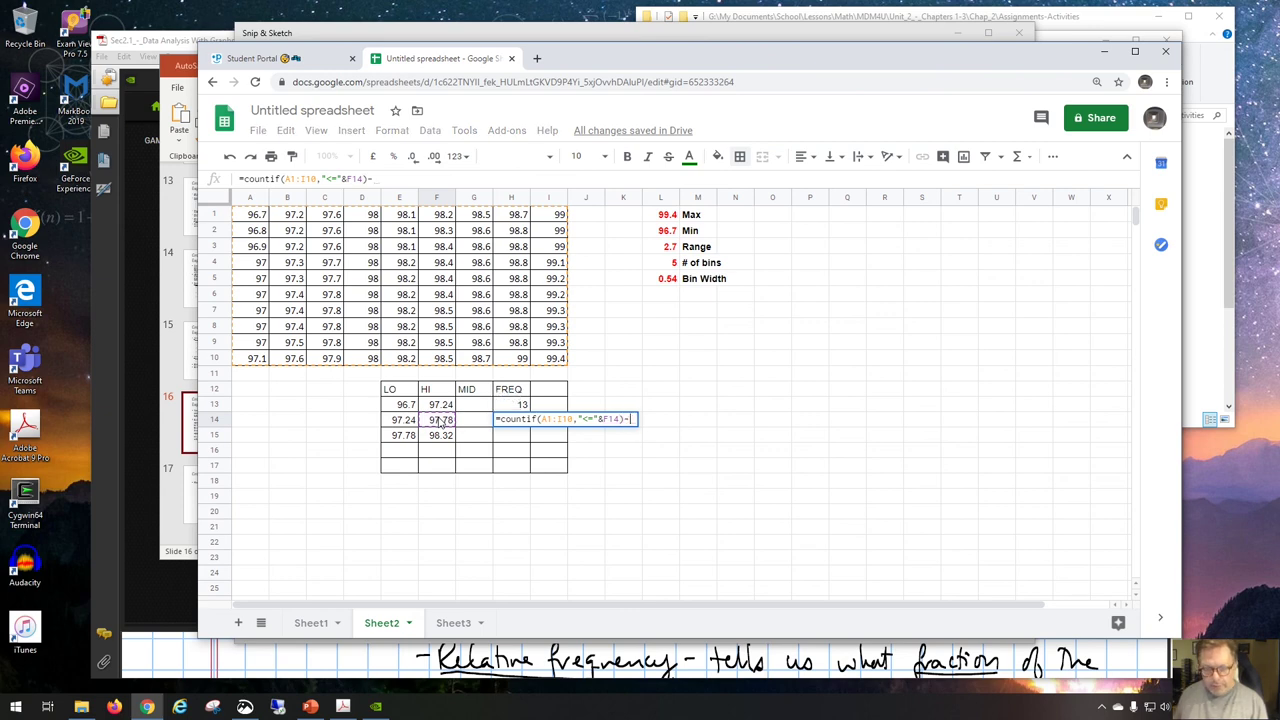
pyautogui.click(507, 408)
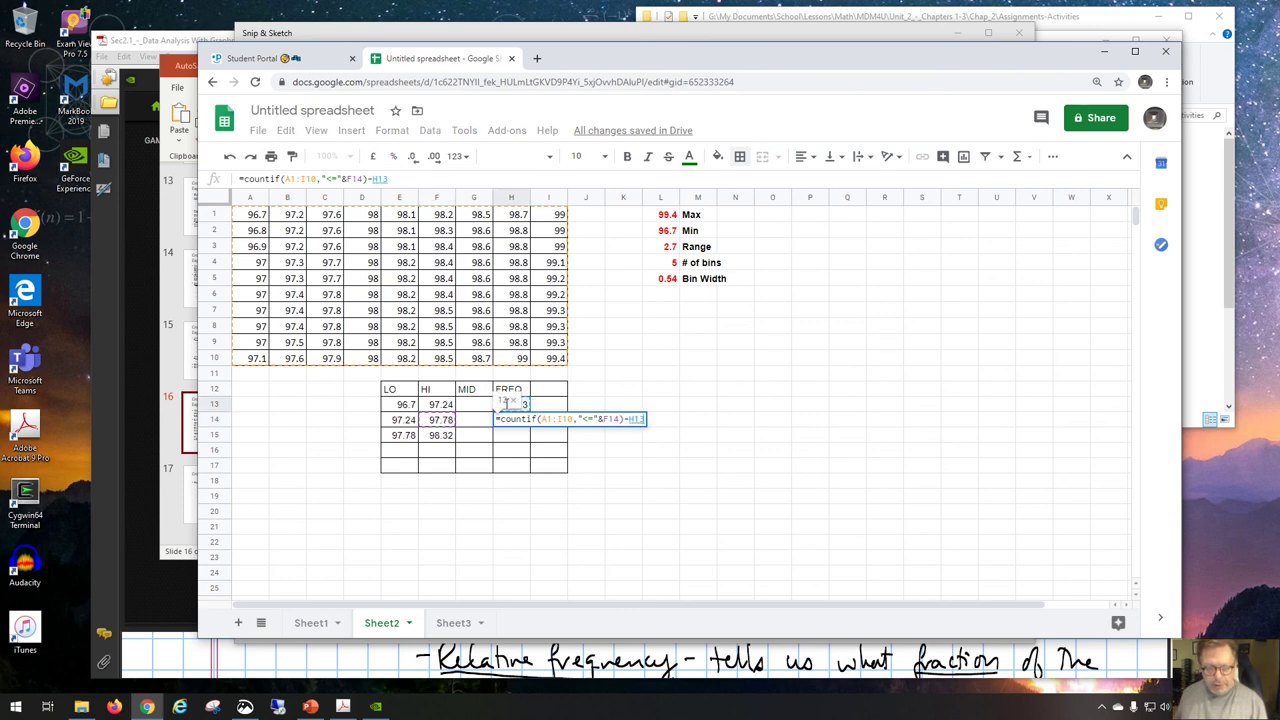
pyautogui.press('Return')
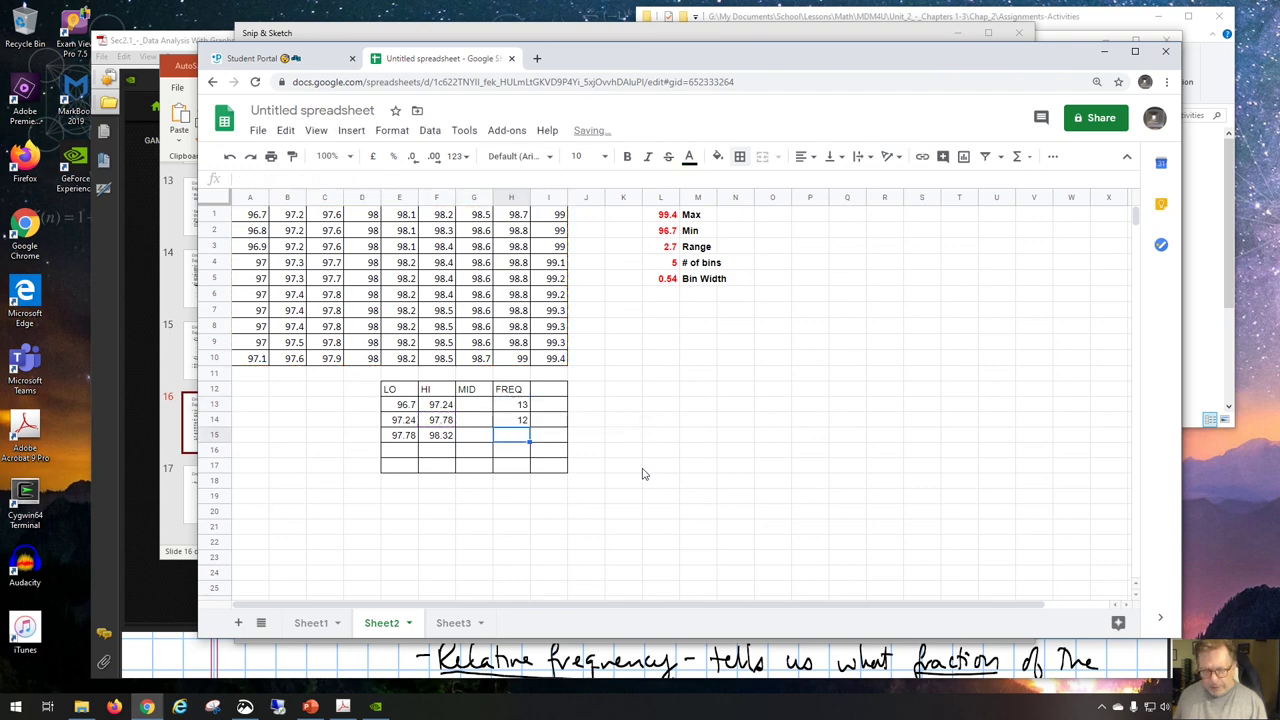
# Step: Calculate the third bin's frequency in H15 with =countif(A1:I10,"<="&F15)-H14-H13
pyautogui.click(512, 424)
pyautogui.click(512, 437)
pyautogui.write('=')
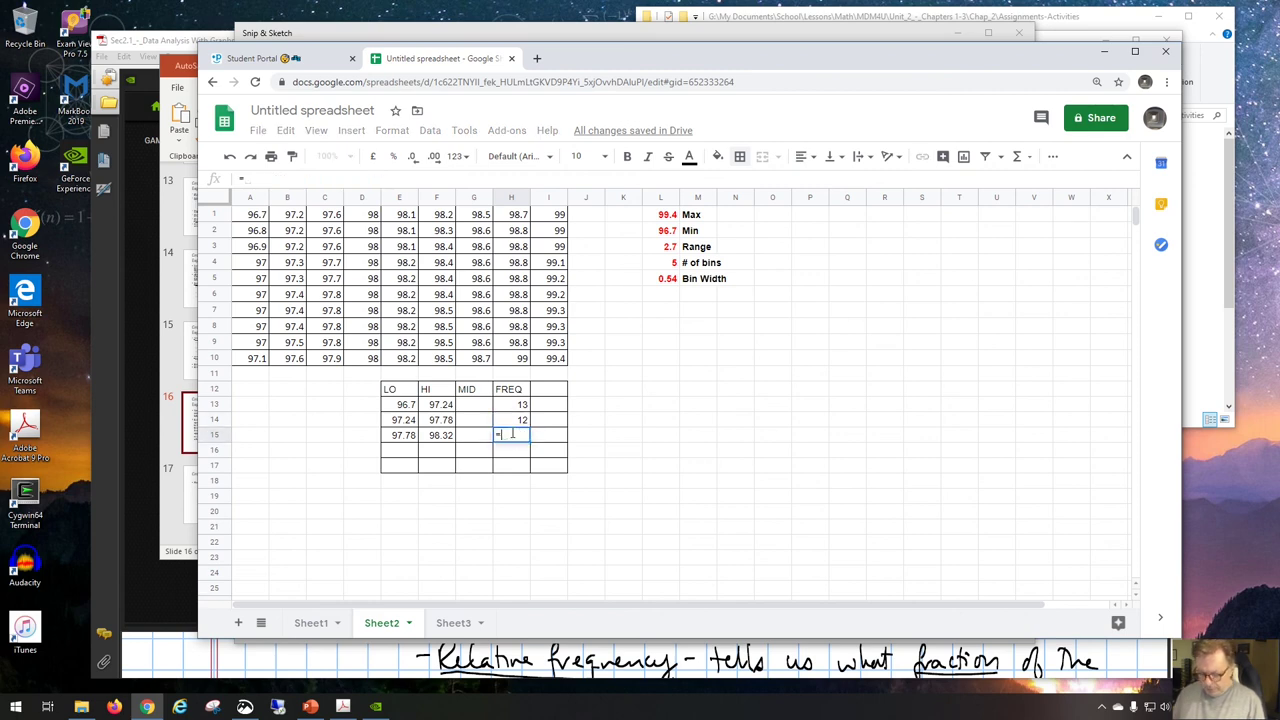
pyautogui.write('countif(')
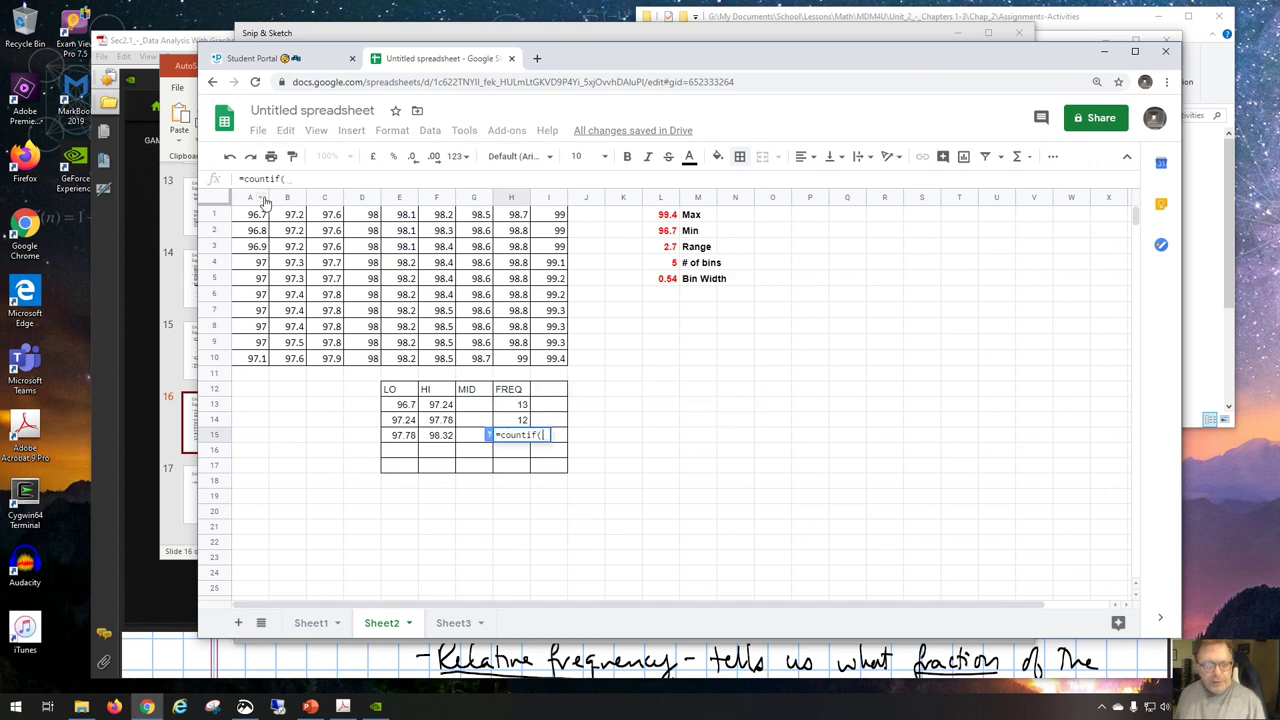
pyautogui.moveTo(258, 214); pyautogui.dragTo(541, 360)
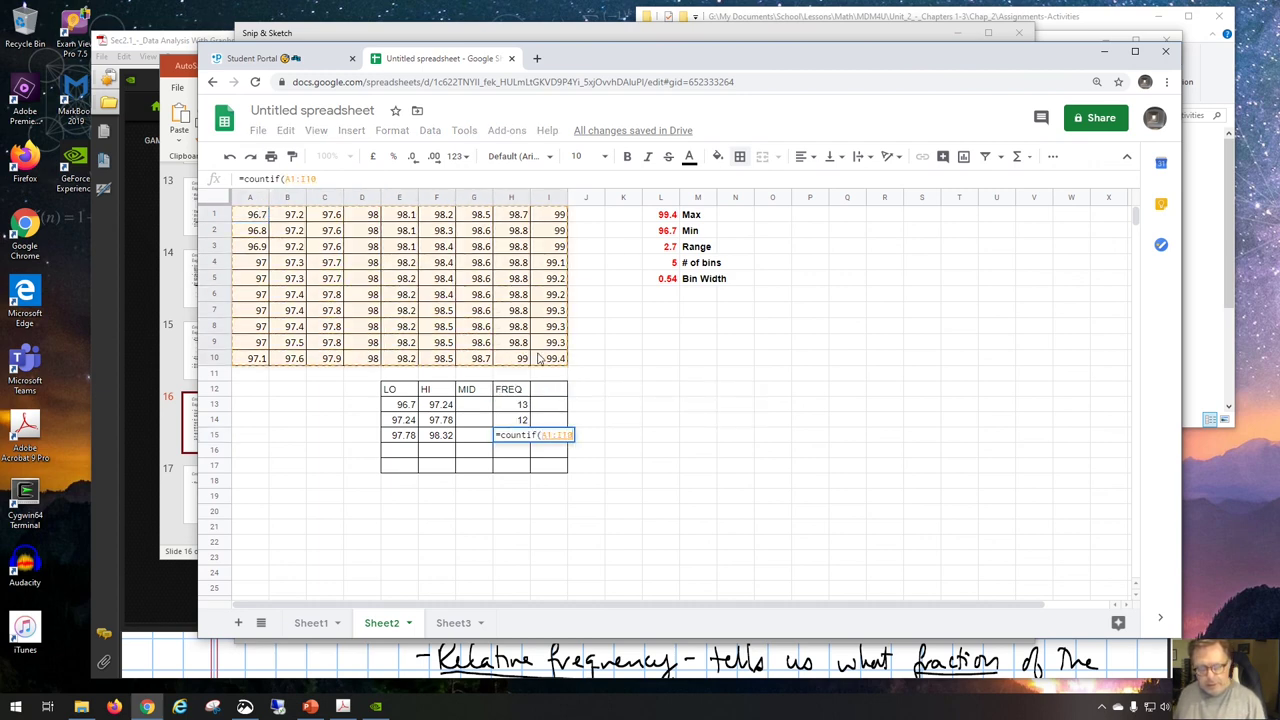
pyautogui.write(',')
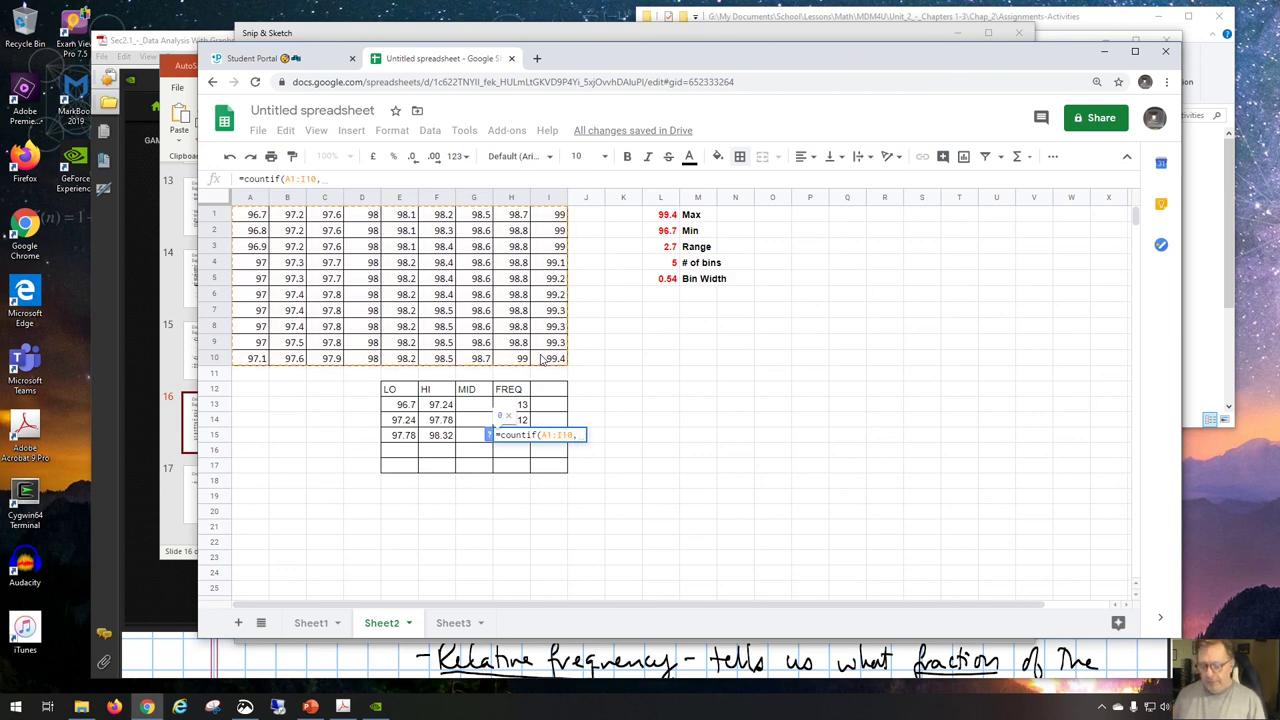
pyautogui.write('"<="&')
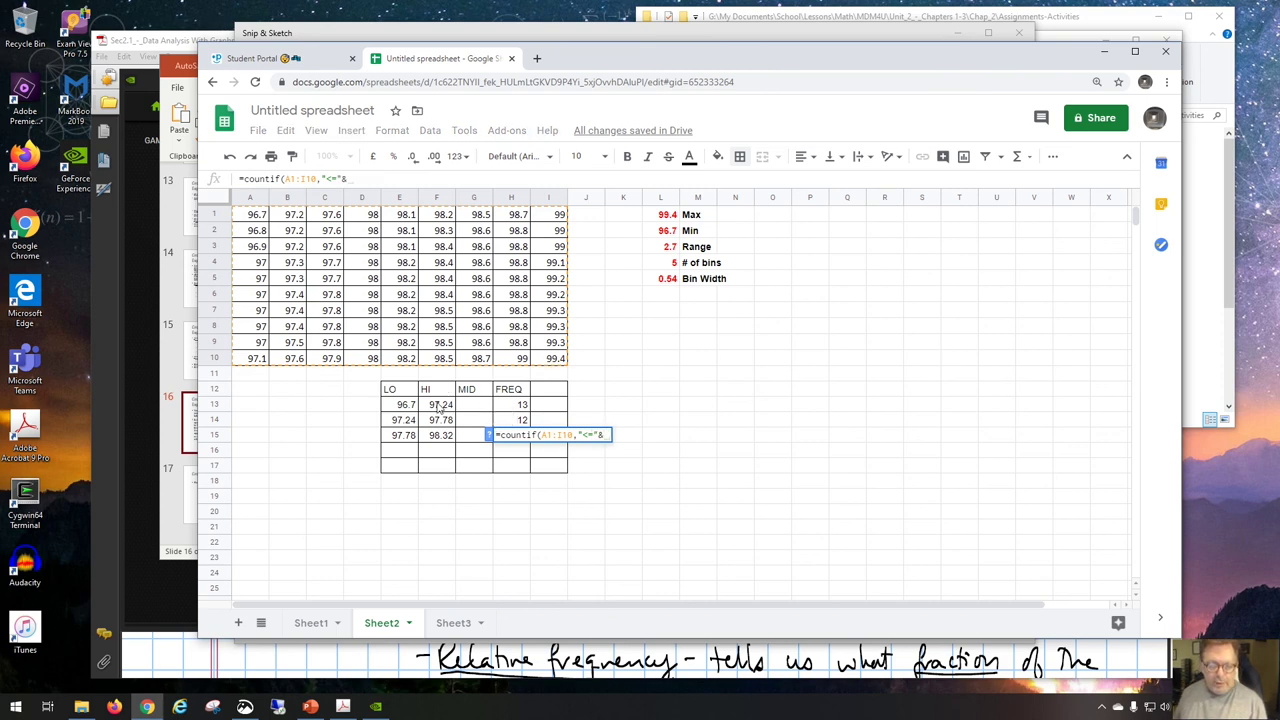
pyautogui.click(444, 437)
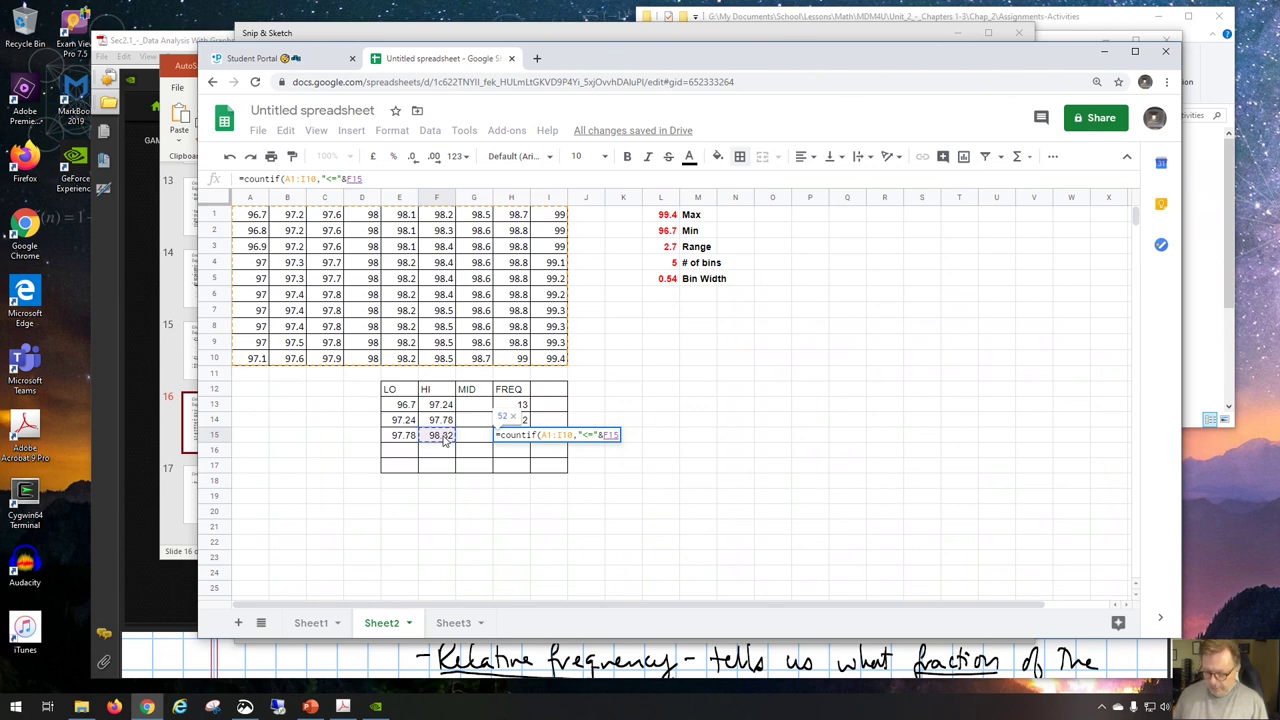
pyautogui.write(')=')
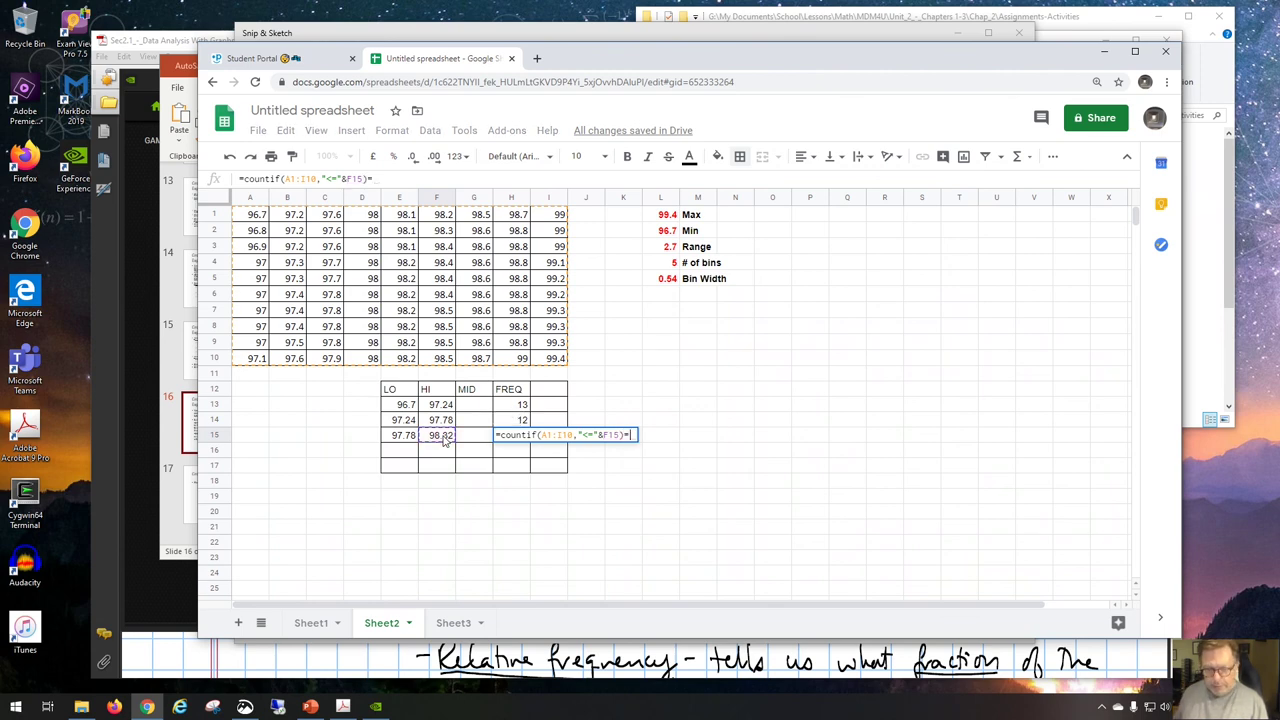
pyautogui.press('BackSpace')
pyautogui.write('-')
pyautogui.click(513, 422)
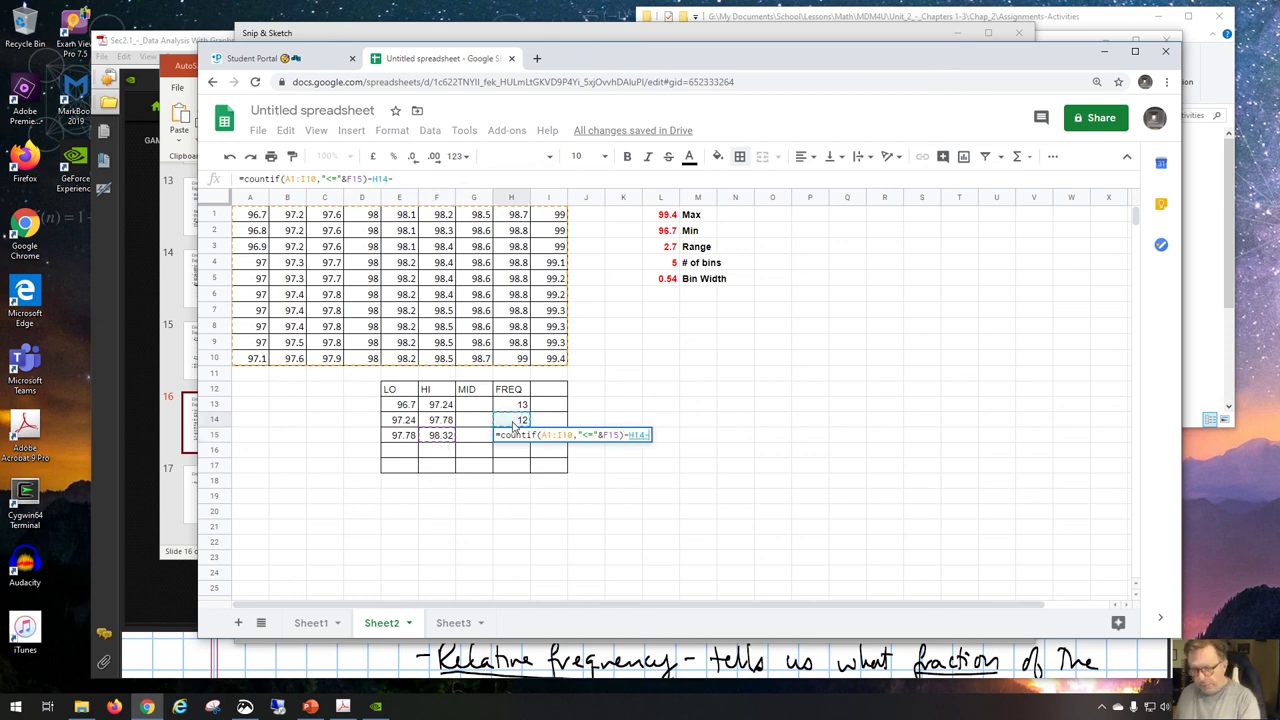
pyautogui.click(514, 405)
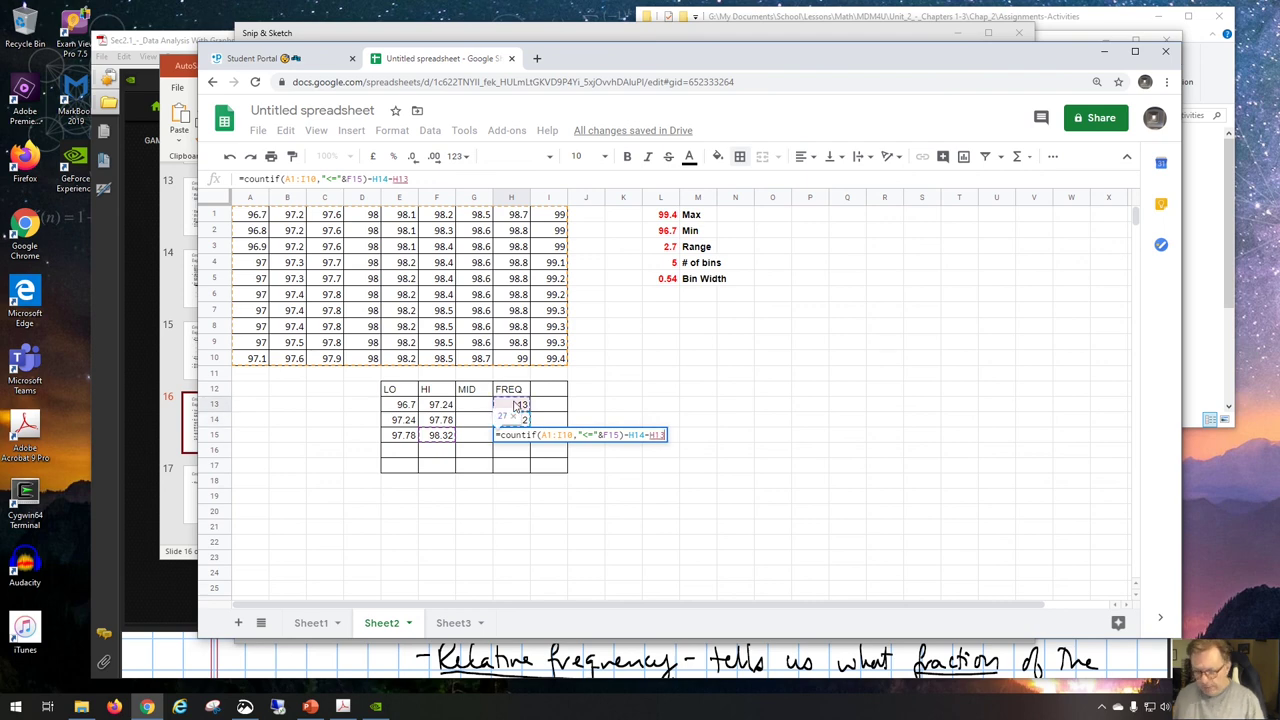
pyautogui.press('Return')
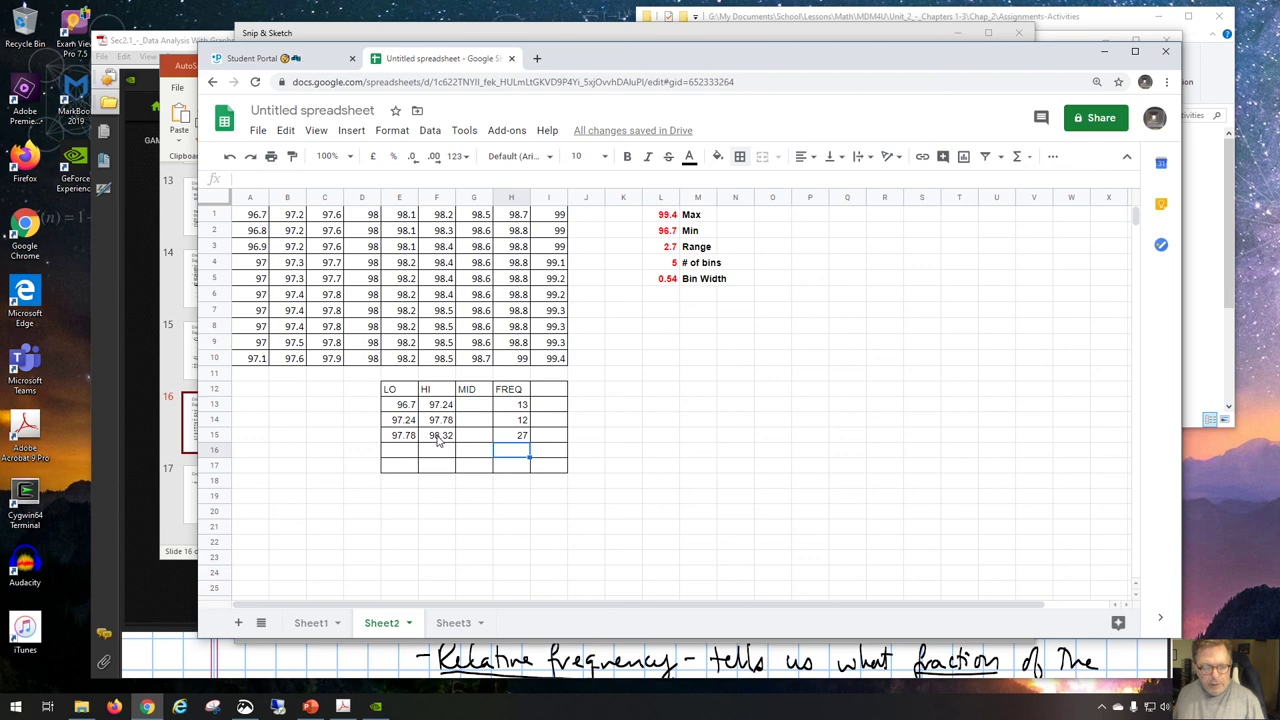
# Step: Set the fourth bin's LO value in E16 to the third bin's HI value with =f15
pyautogui.click(438, 440)
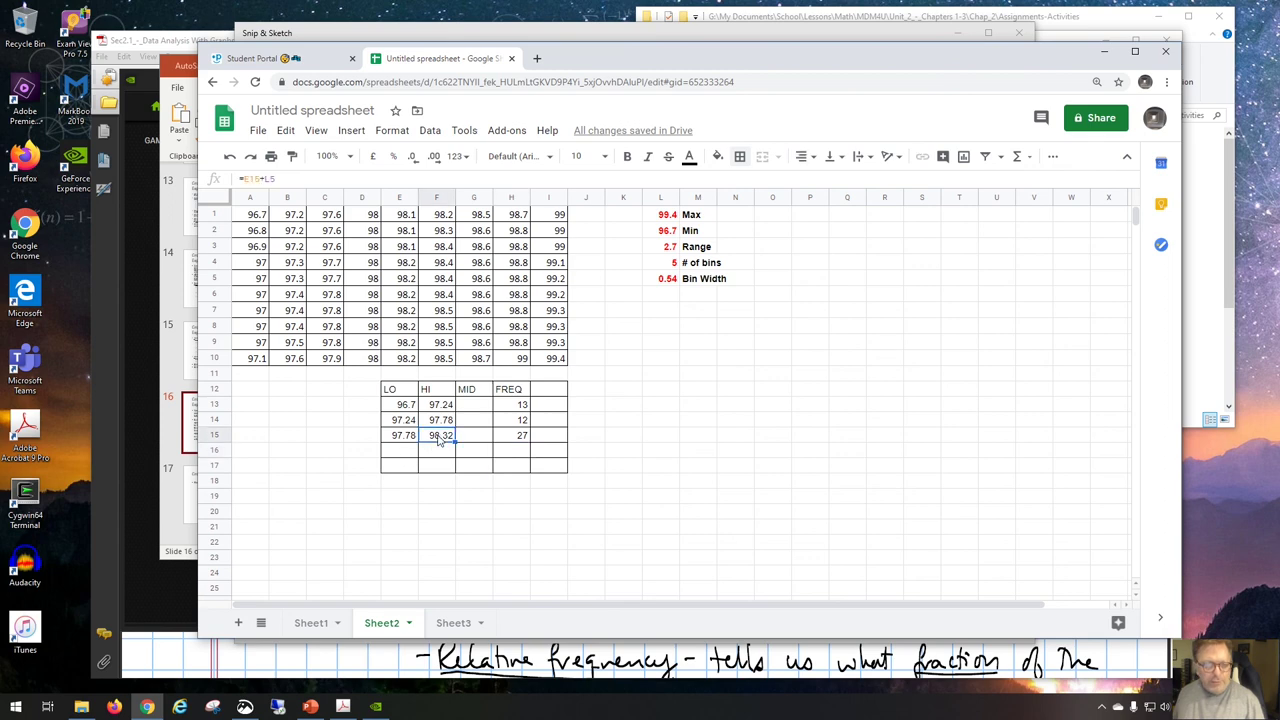
pyautogui.click(406, 456)
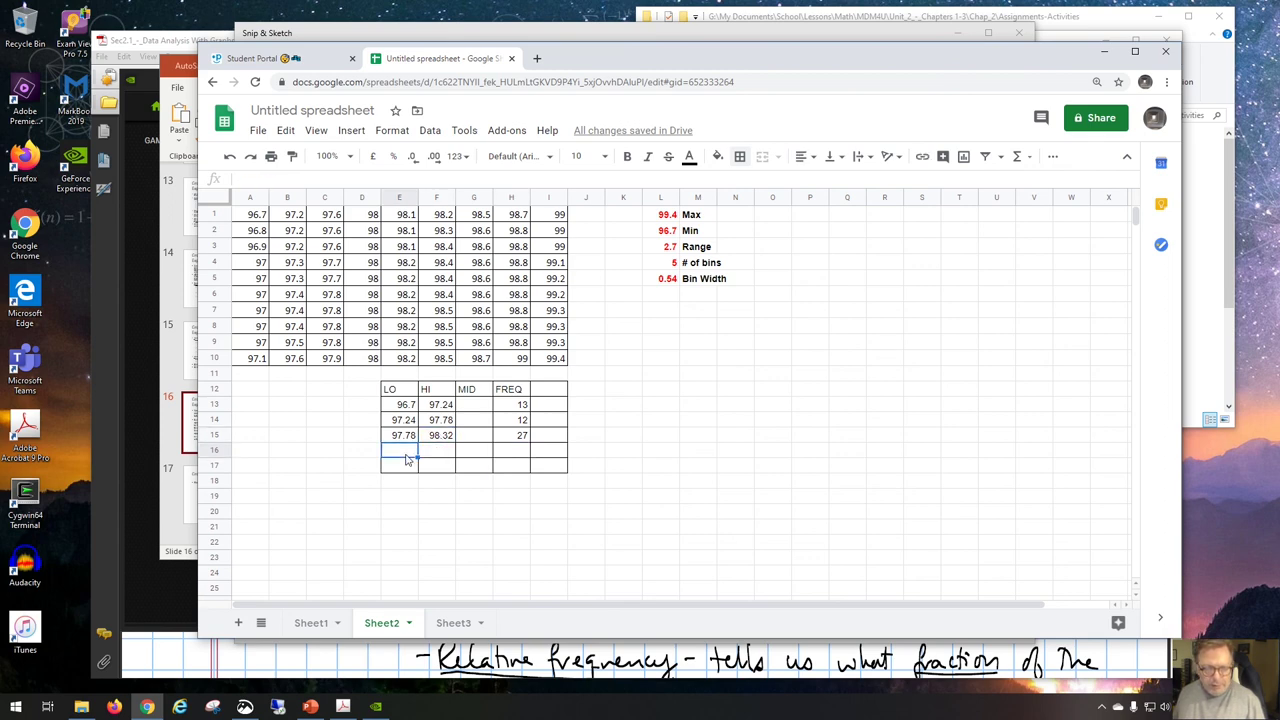
pyautogui.write('=F15')
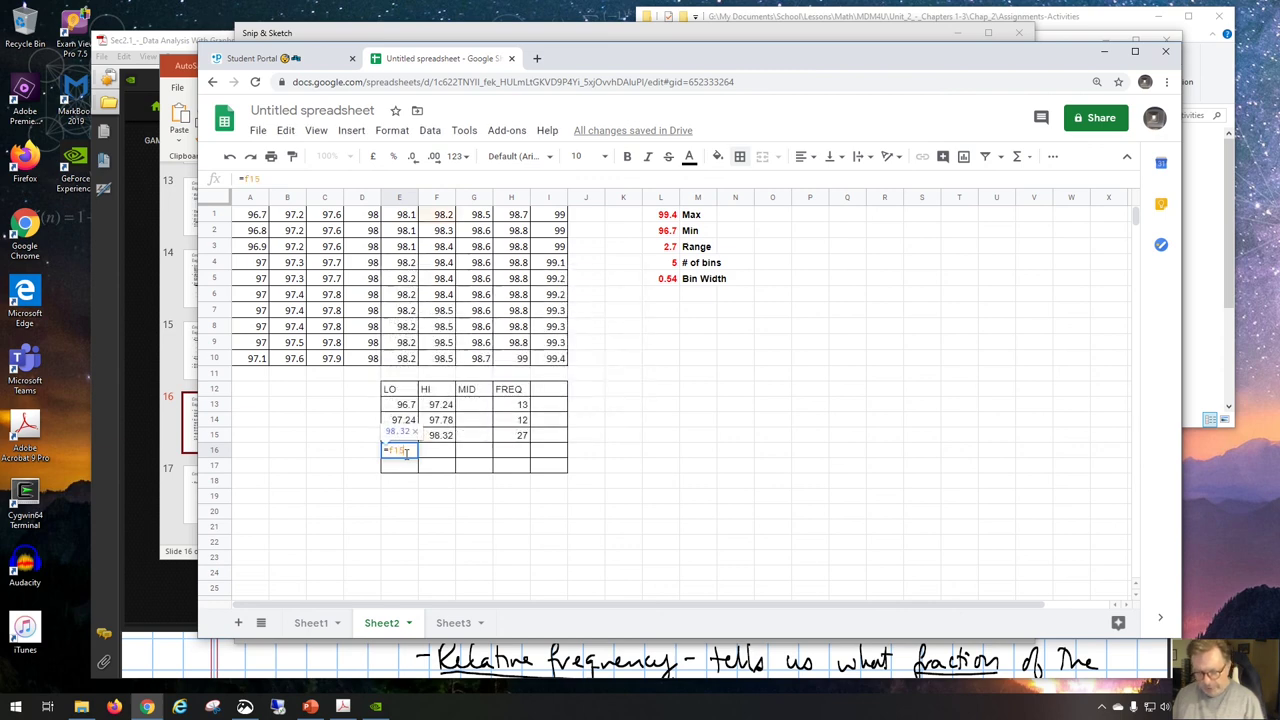
pyautogui.press('Tab')
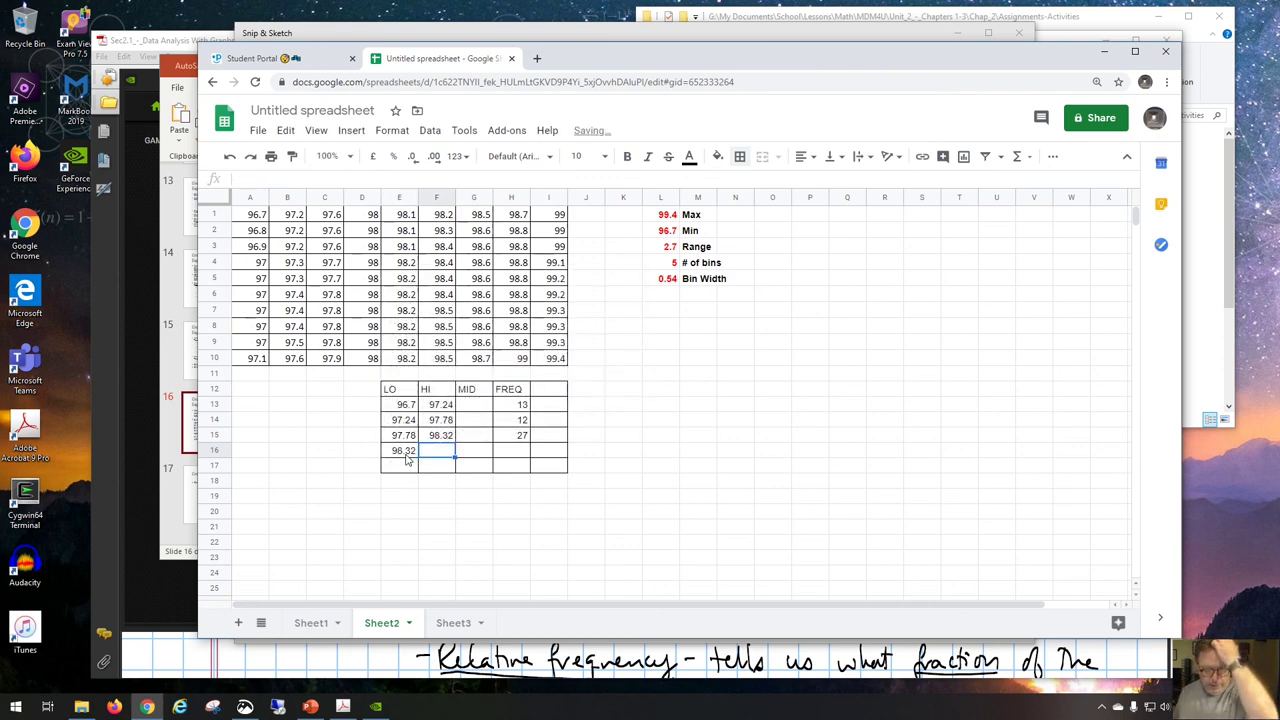
# Step: Calculate the fourth bin's HI value in F16 with =e16+L5
pyautogui.write('=')
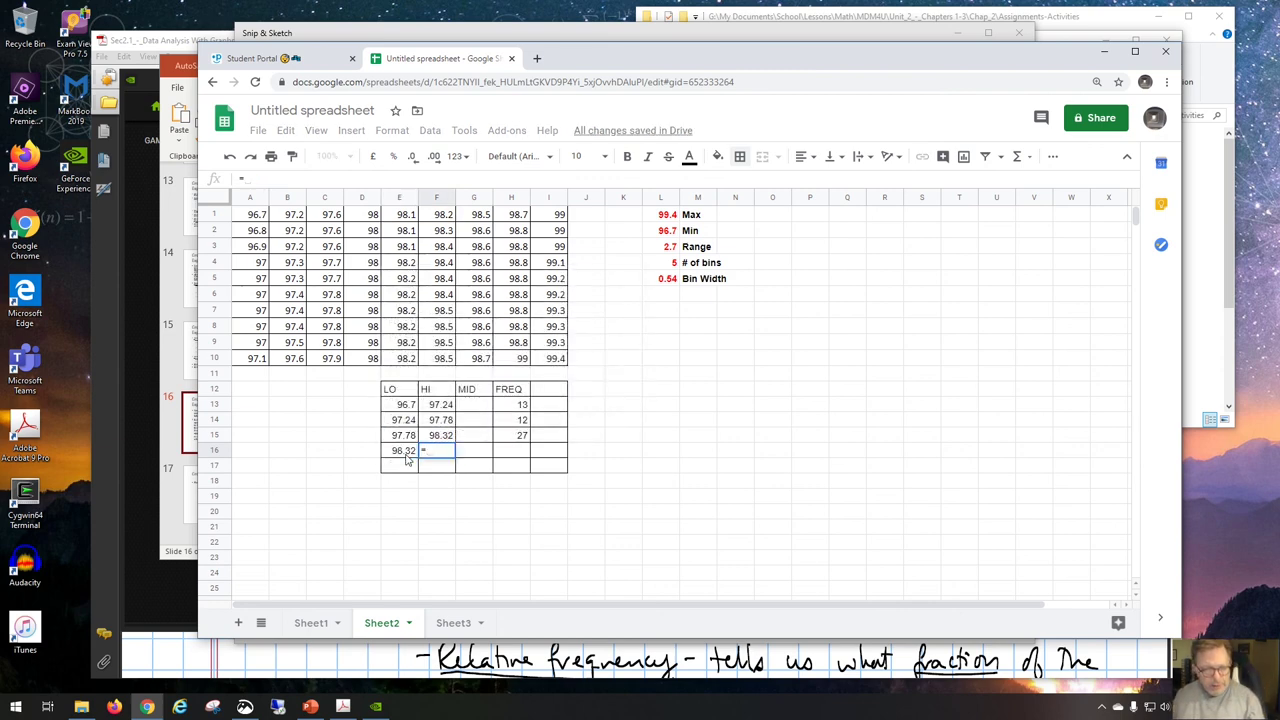
pyautogui.write('e16')
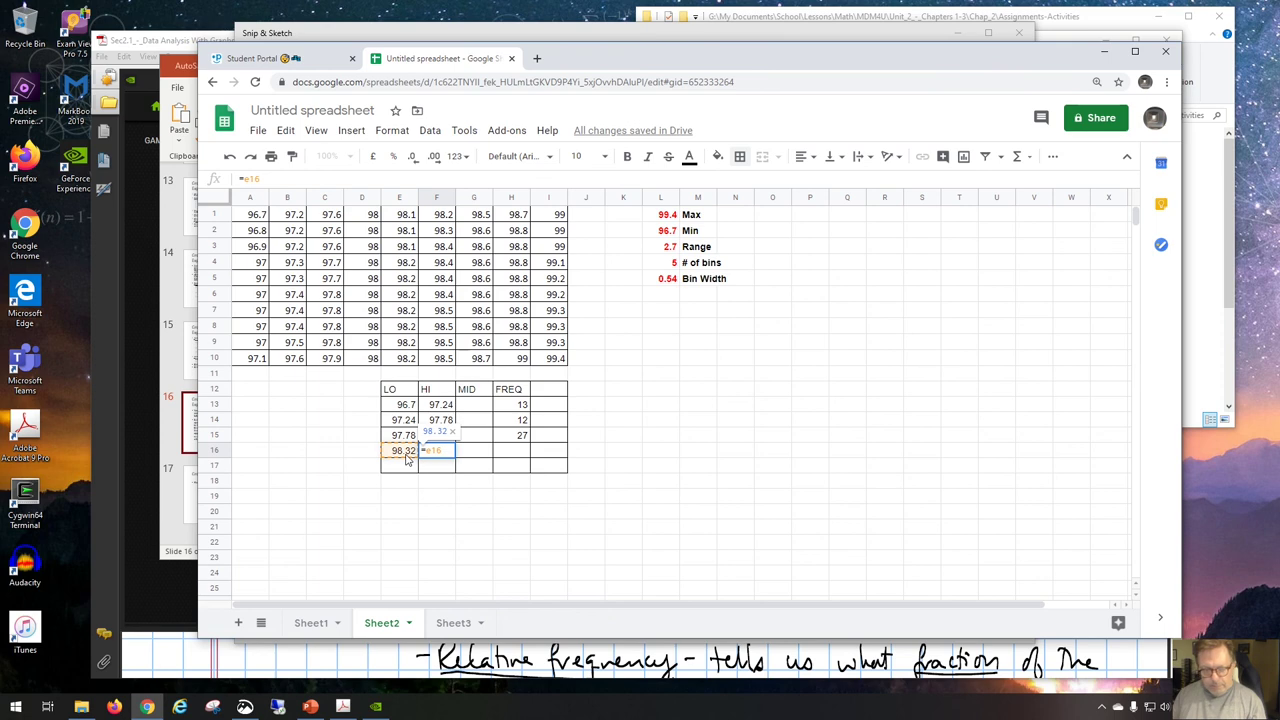
pyautogui.write('+')
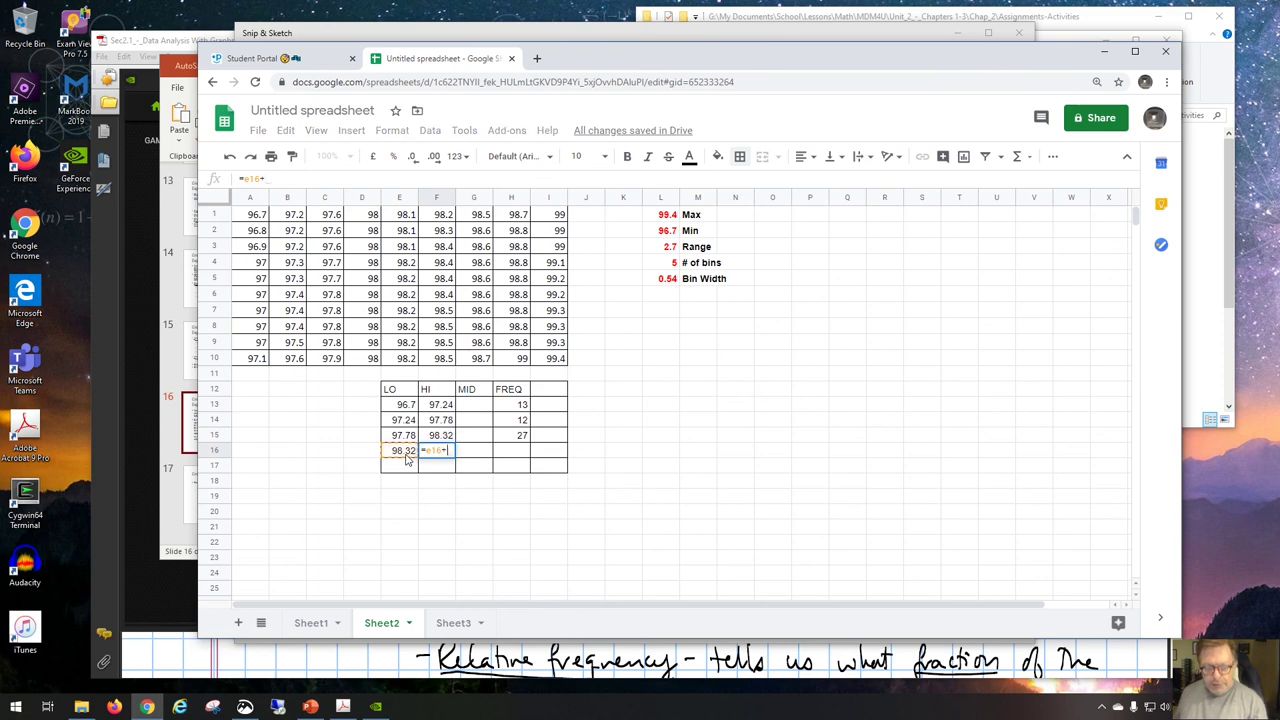
pyautogui.click(658, 282)
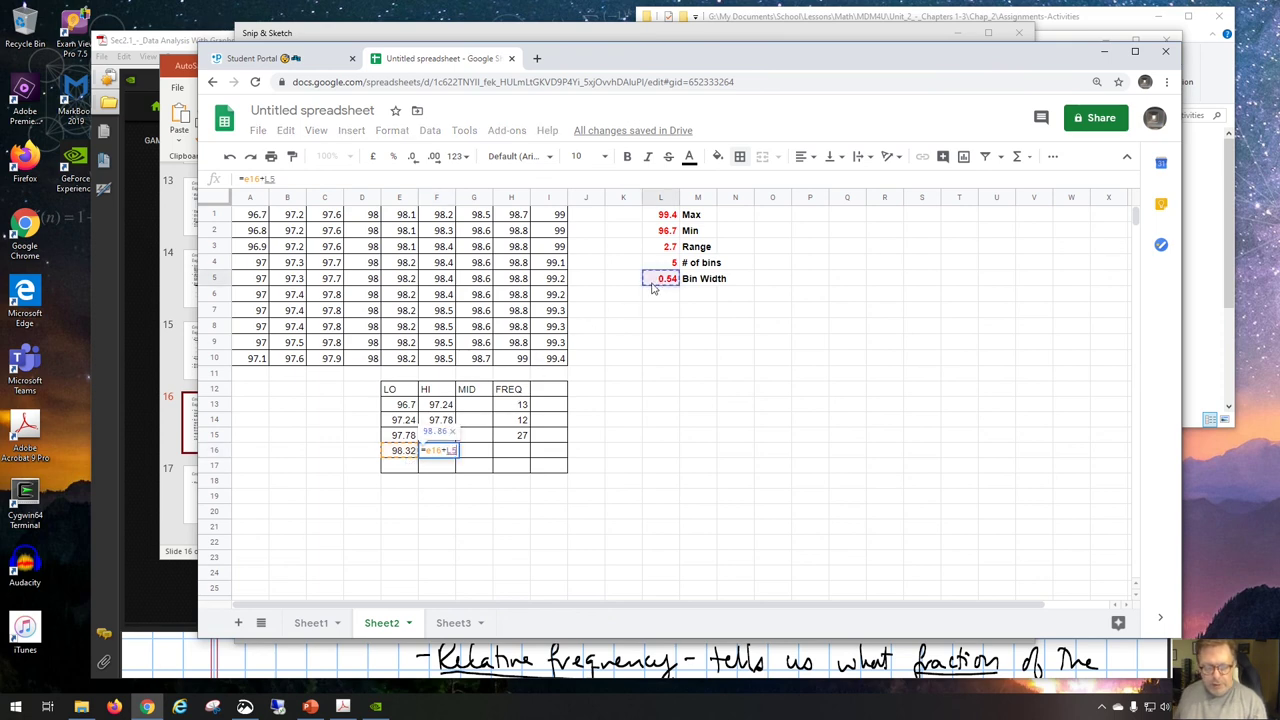
pyautogui.press('Tab')
# Step: Calculate the fourth bin's frequency in H16 with =countif(A1:I10,"<="&F16)-H15-H14-H13
pyautogui.press('Tab')
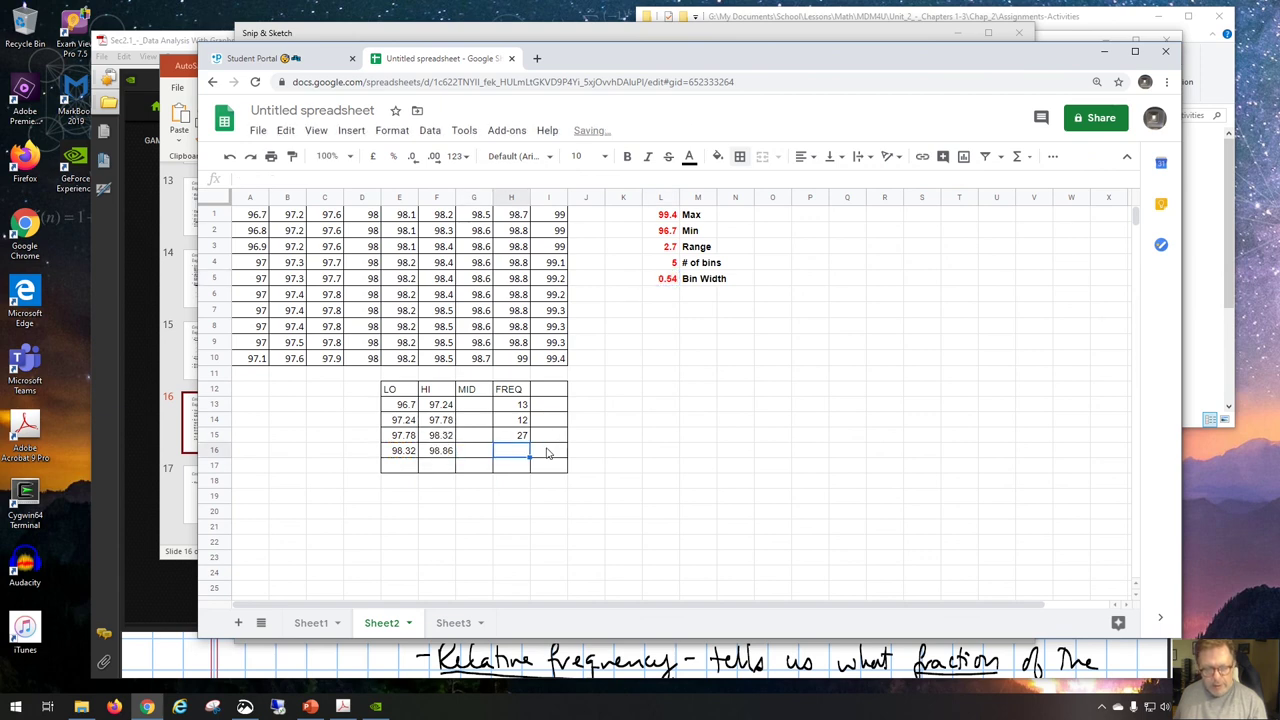
pyautogui.write('=countif(')
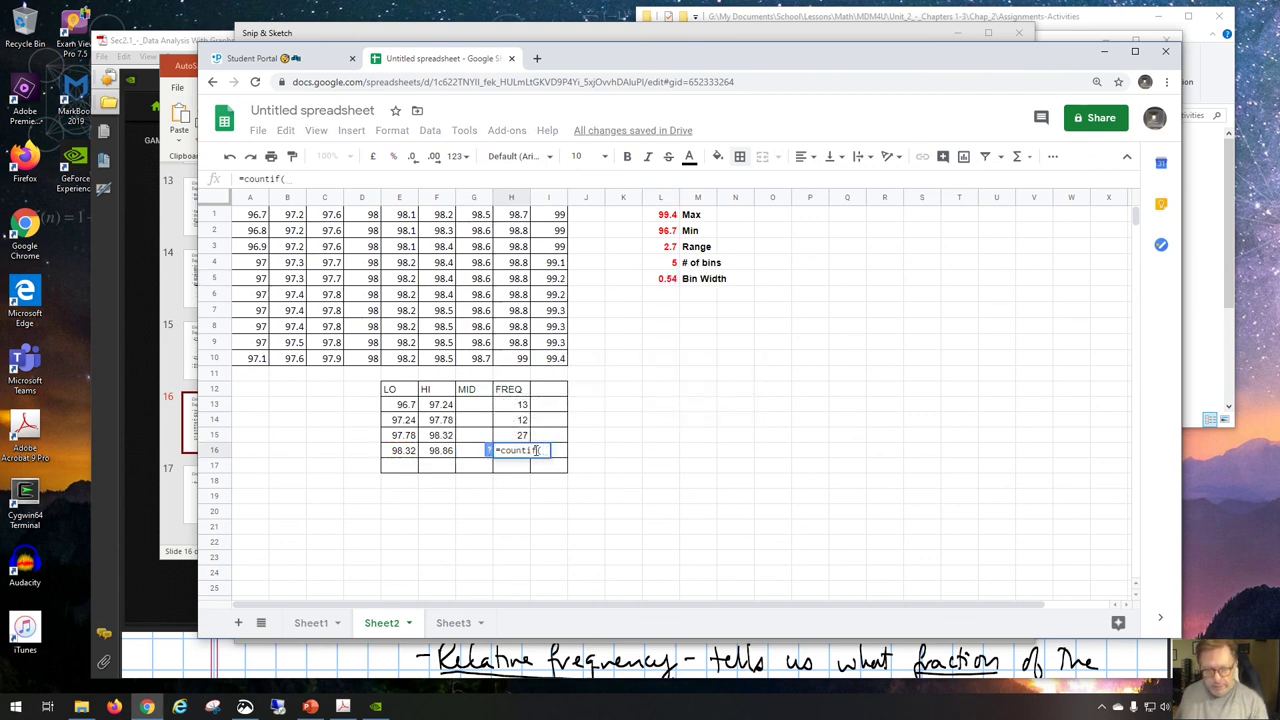
pyautogui.moveTo(260, 216); pyautogui.dragTo(537, 362)
pyautogui.write(',')
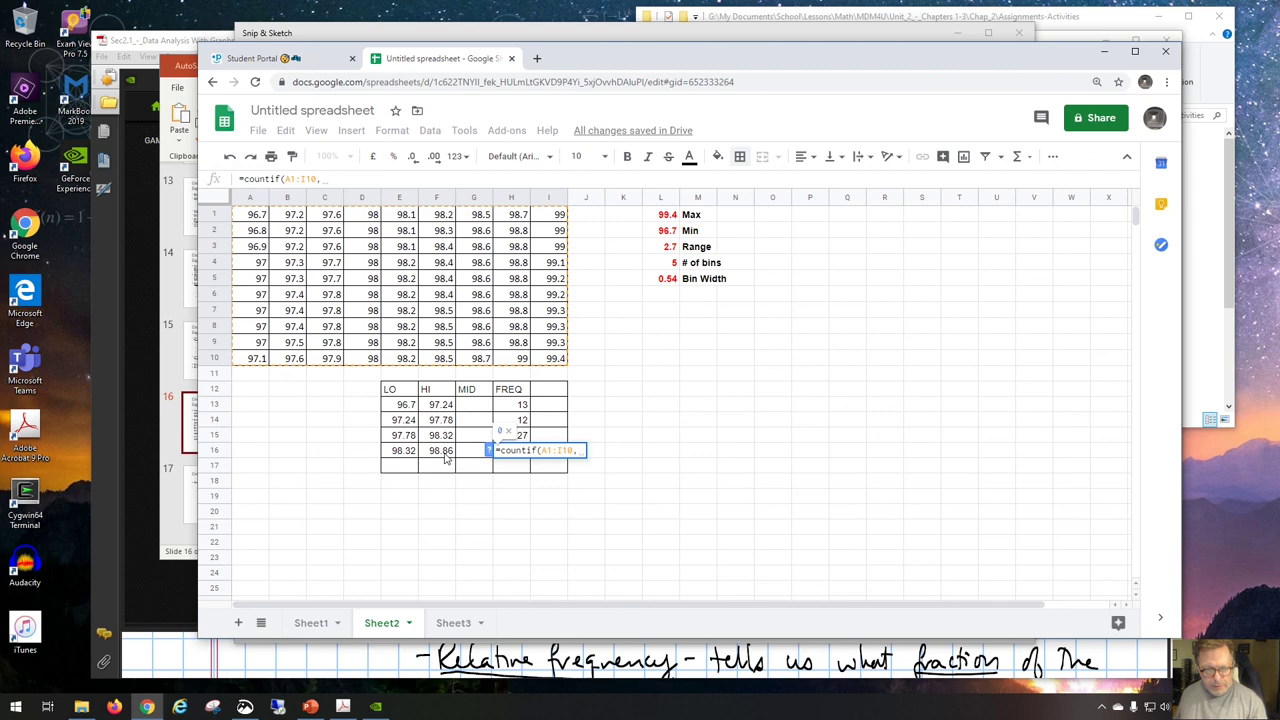
pyautogui.write('"<')
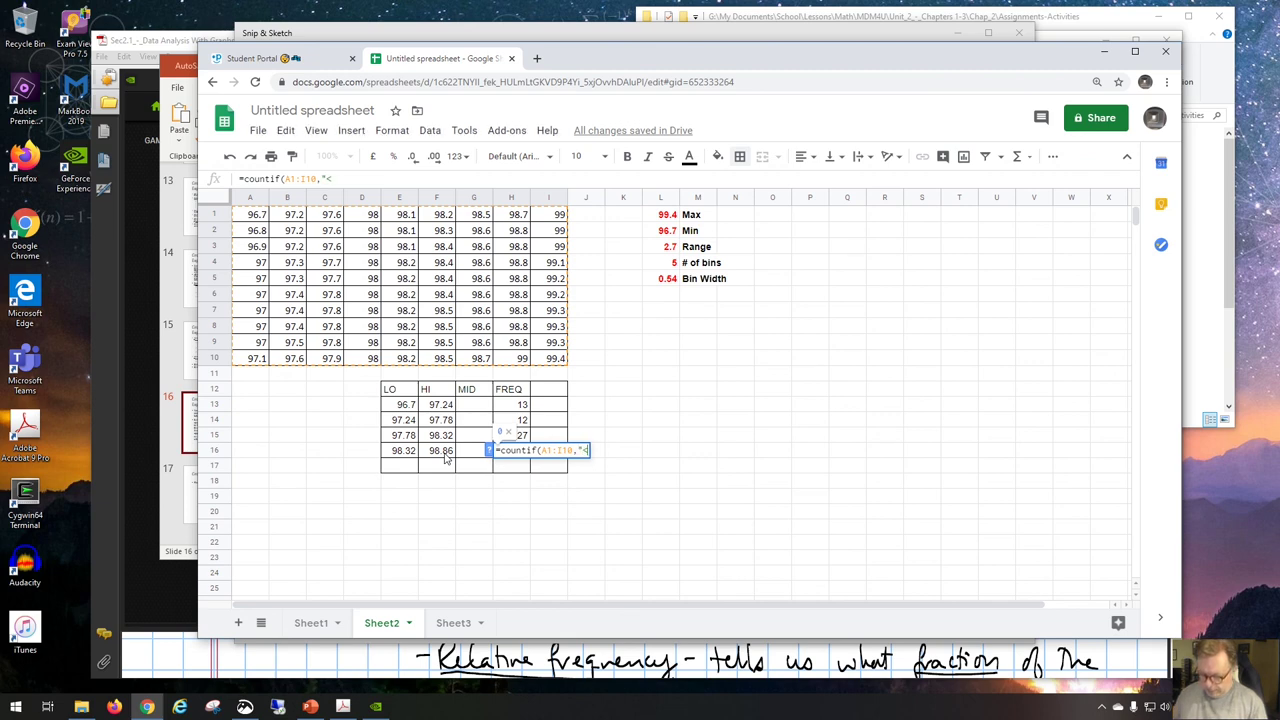
pyautogui.write('="&')
pyautogui.click(446, 456)
pyautogui.write(')-')
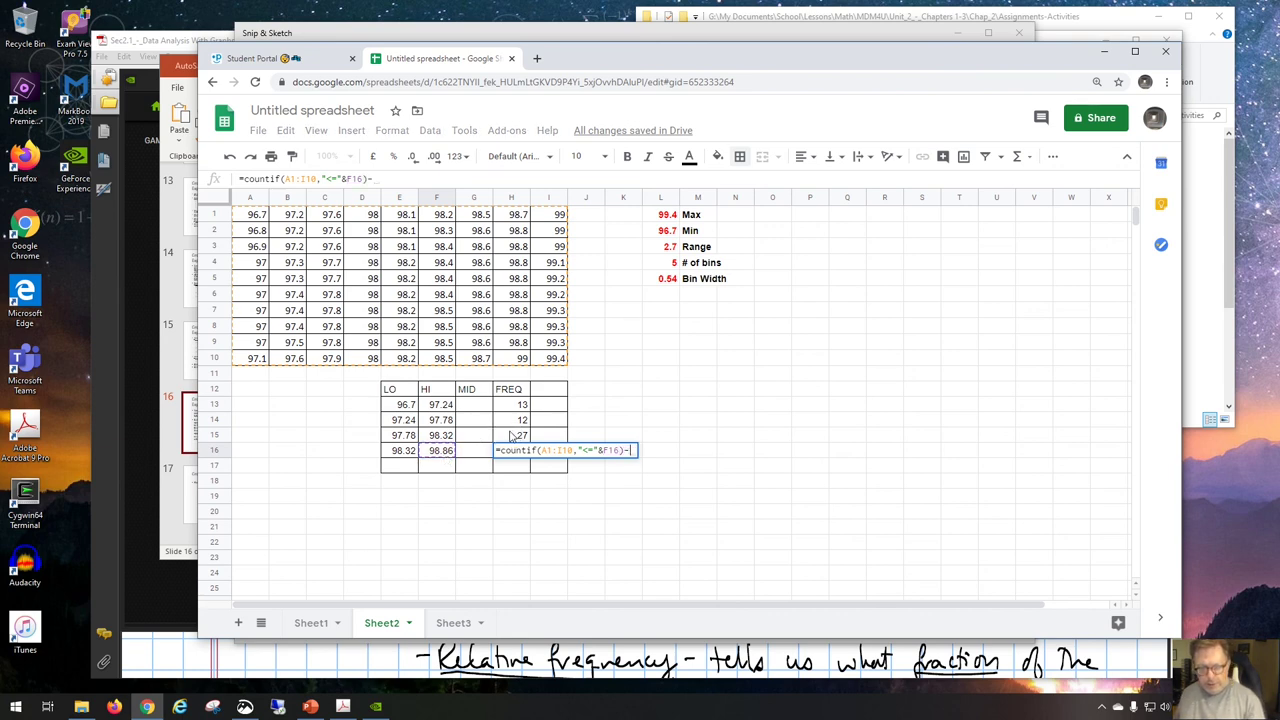
pyautogui.click(511, 435)
pyautogui.write('-')
pyautogui.click(511, 420)
pyautogui.write('-')
pyautogui.click(513, 406)
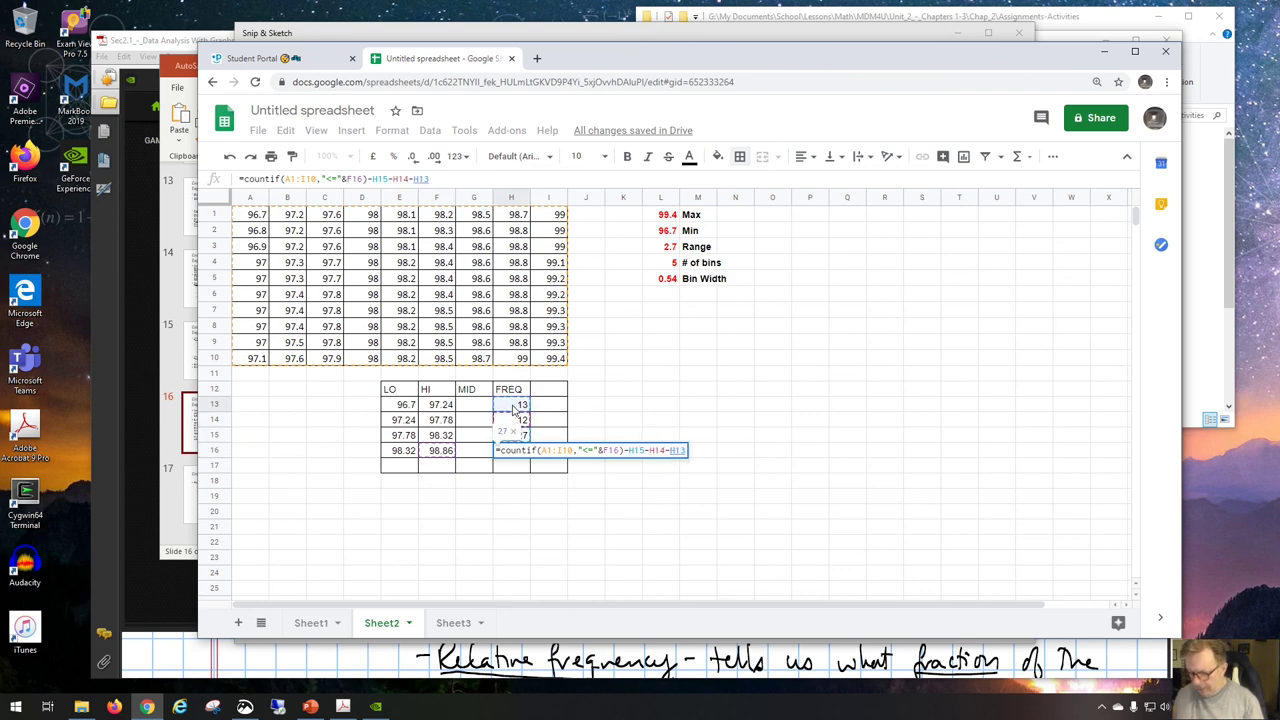
pyautogui.press('Return')
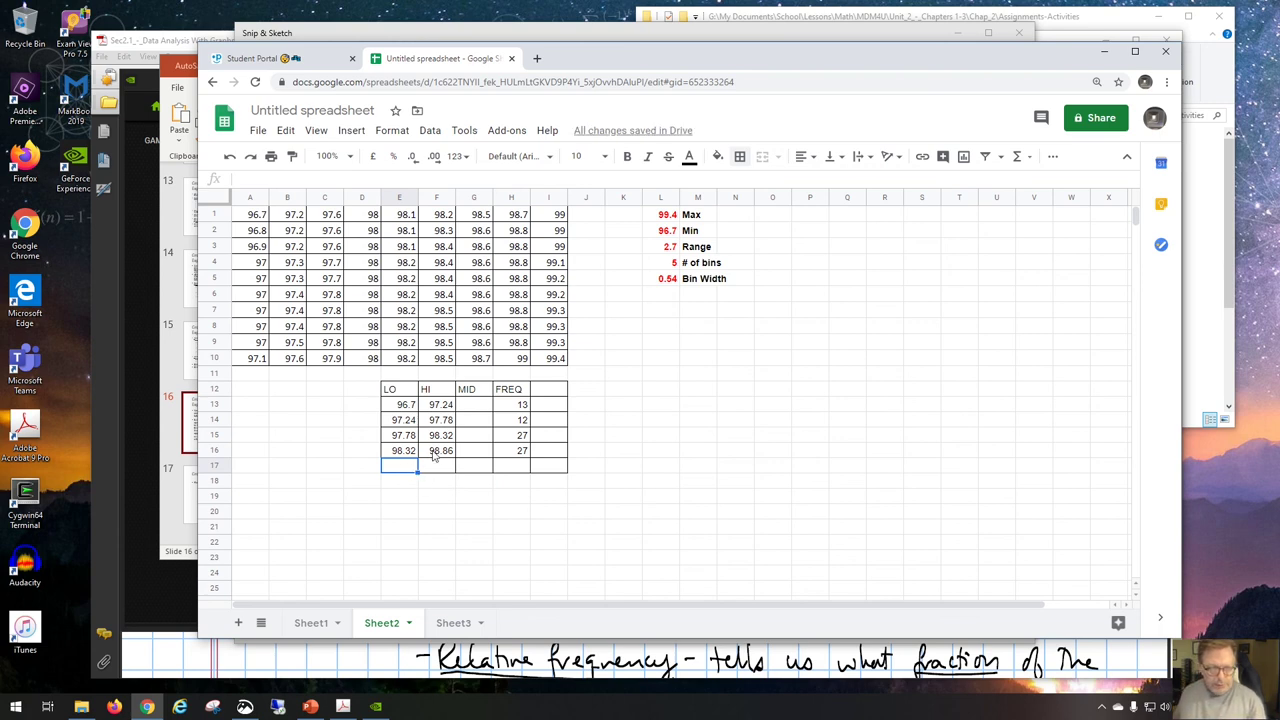
# Step: Set the fifth bin's LO value in E17 to the fourth bin's HI value with =f16
pyautogui.click(434, 455)
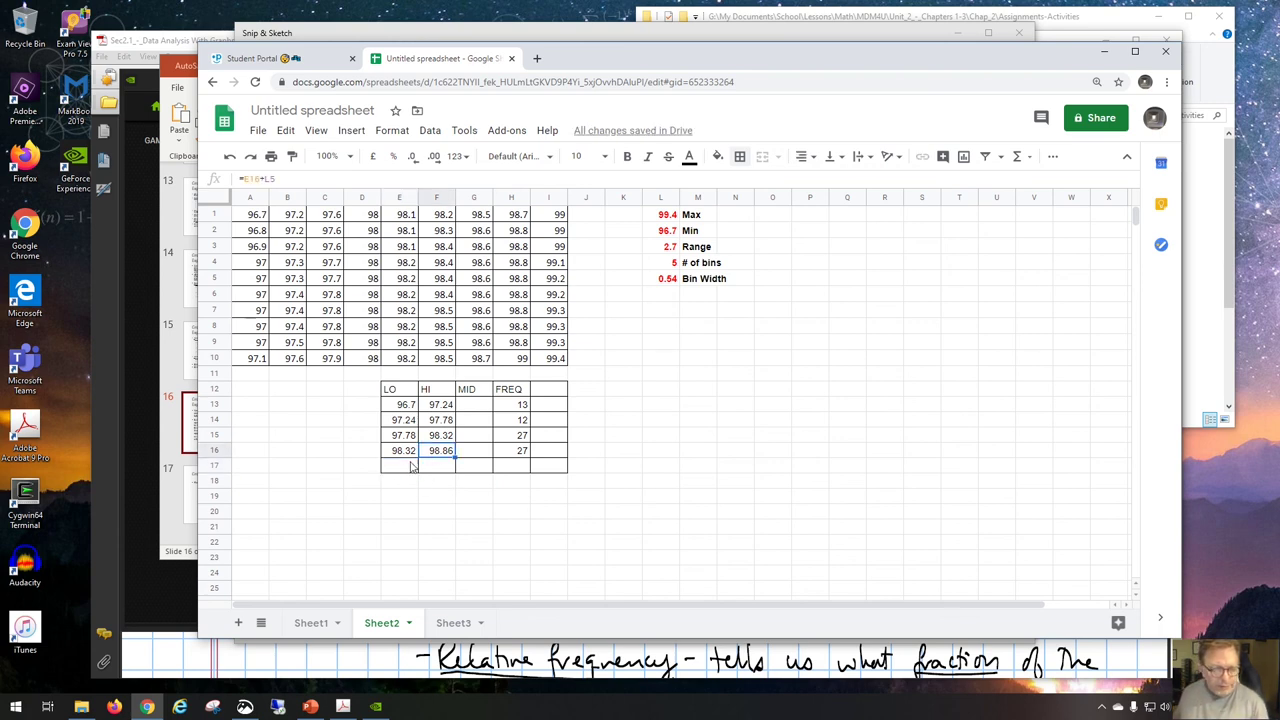
pyautogui.click(405, 466)
pyautogui.write('=f16')
pyautogui.press('Tab')
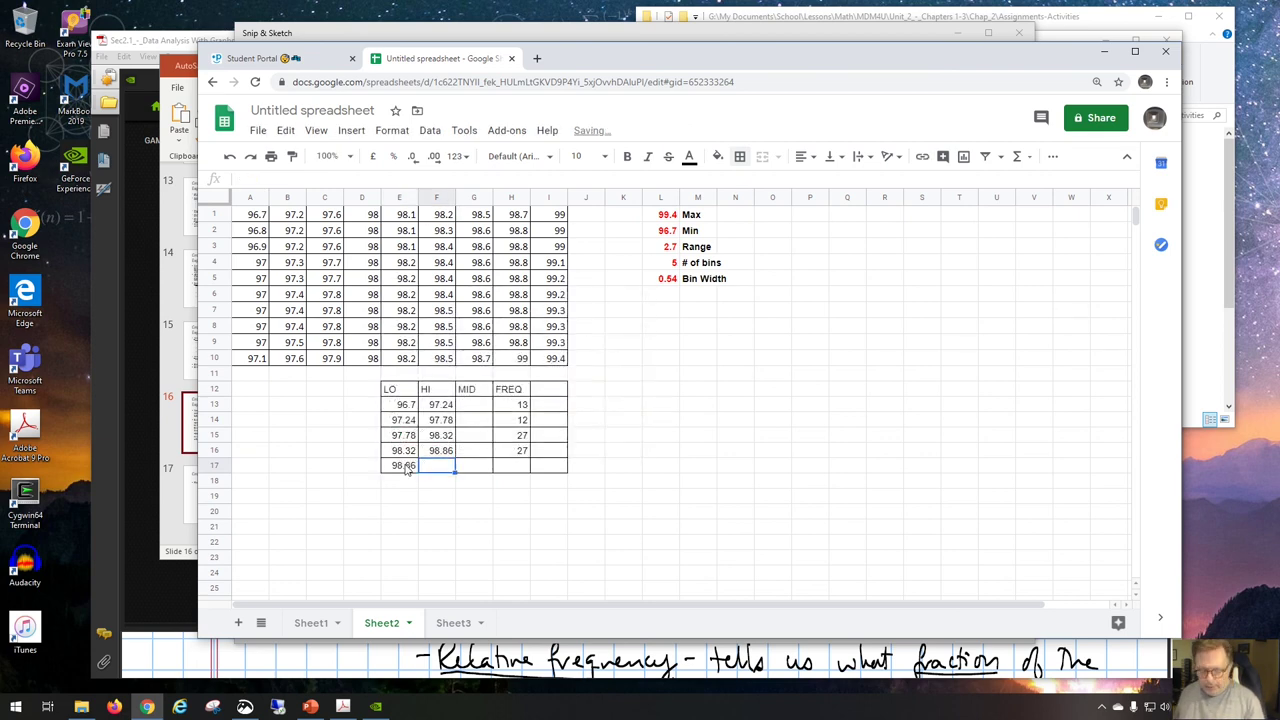
# Step: Calculate the fifth bin's HI value in F17 with =e17+L5
pyautogui.write('=')
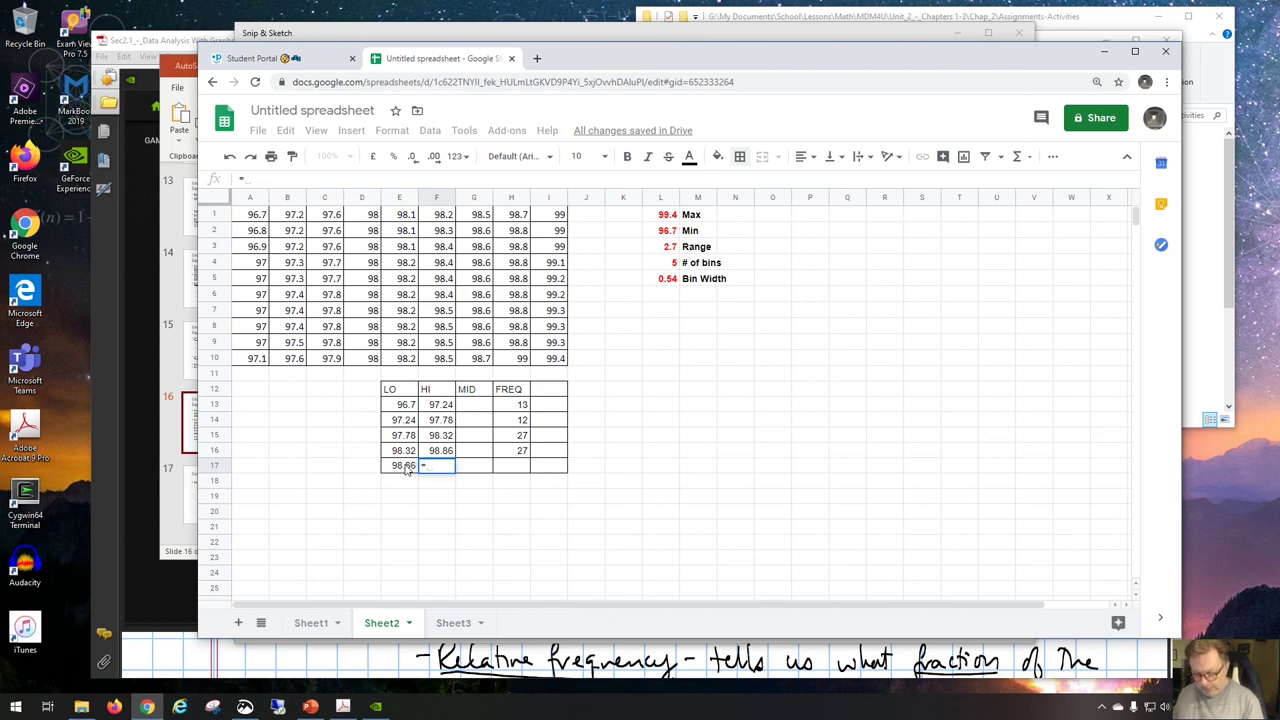
pyautogui.write('e1')
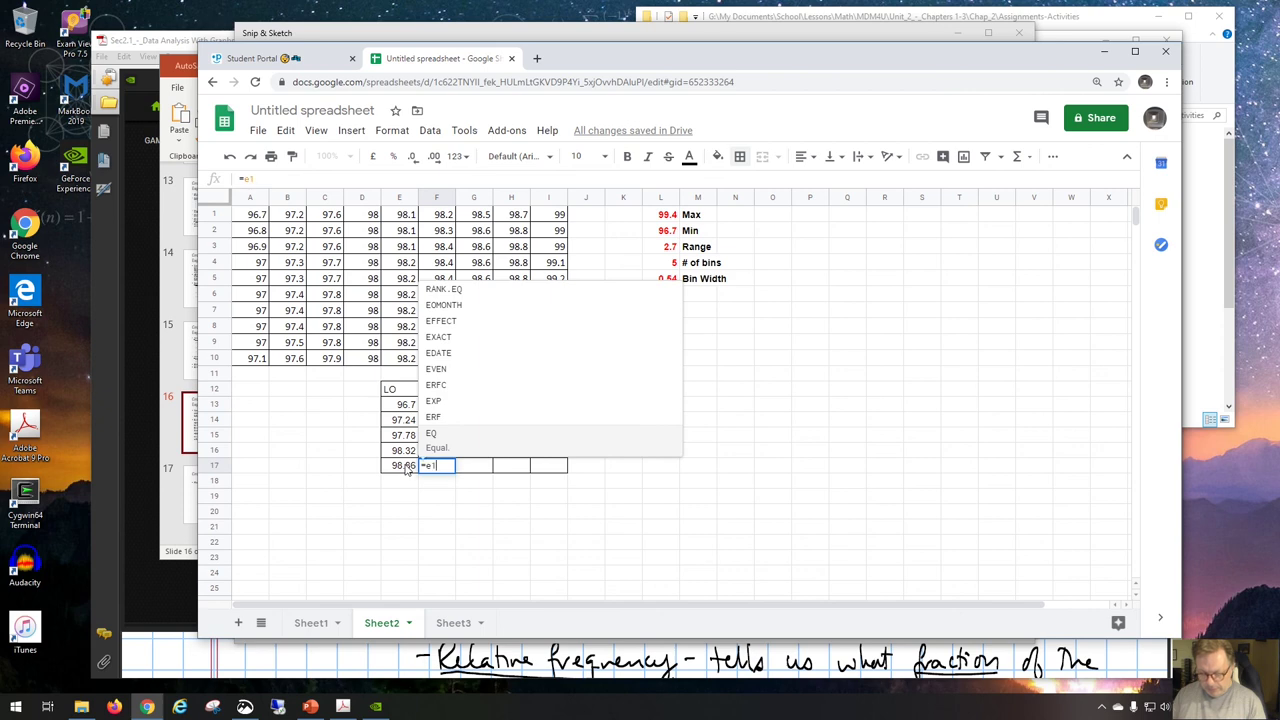
pyautogui.write('7+')
pyautogui.click(655, 279)
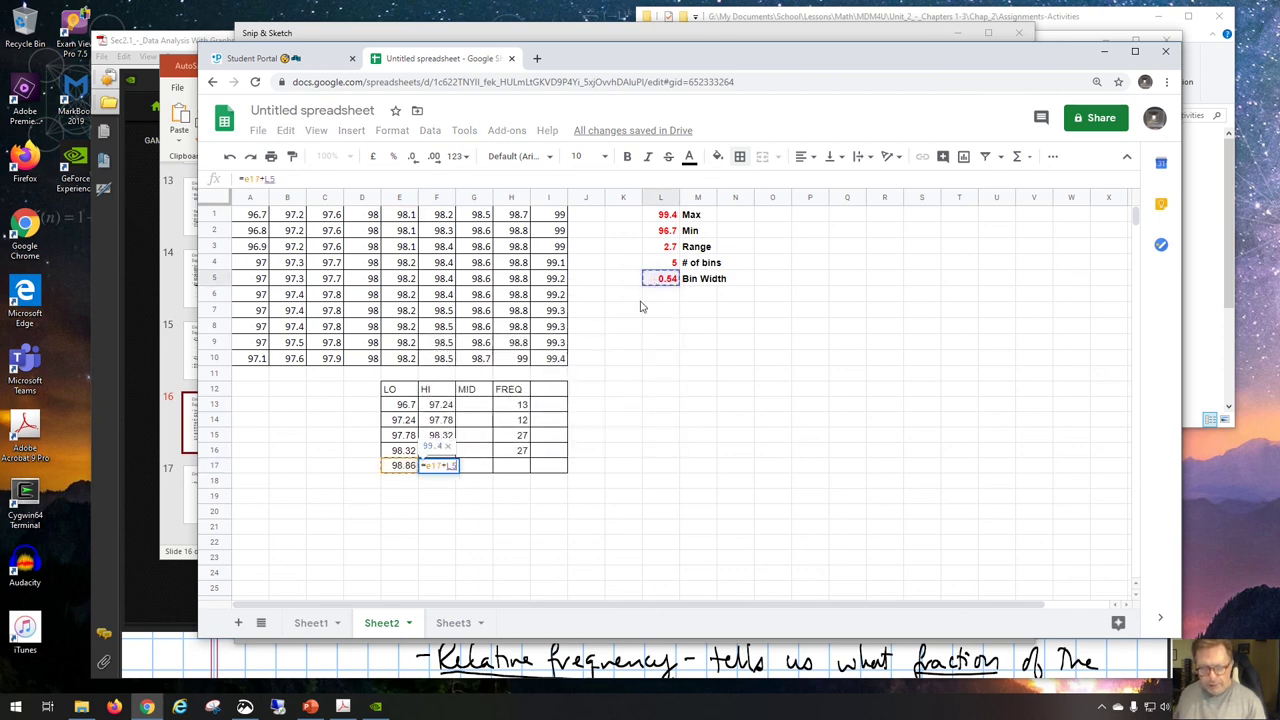
pyautogui.press('Tab')
# Step: Calculate the fifth bin's frequency in H17 with =countif(A1:I10,"<="&F17)-H16-H15-H14-H13
pyautogui.press('Tab')
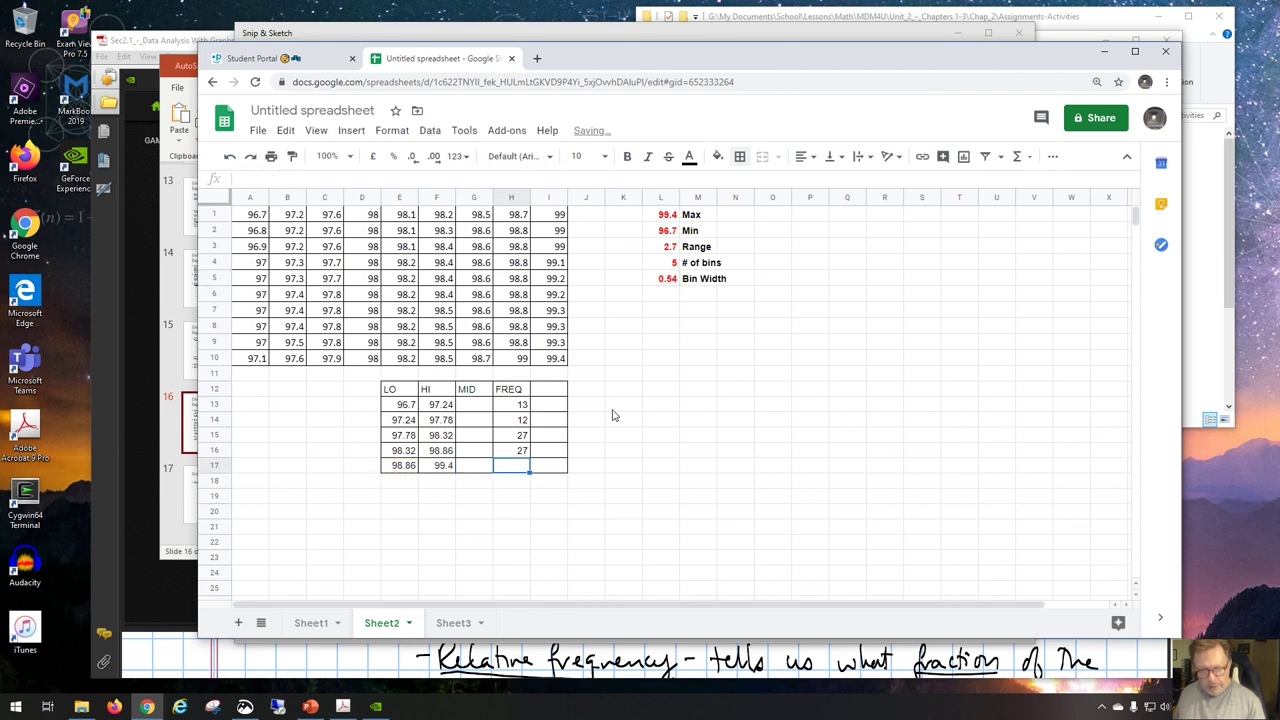
pyautogui.write('=')
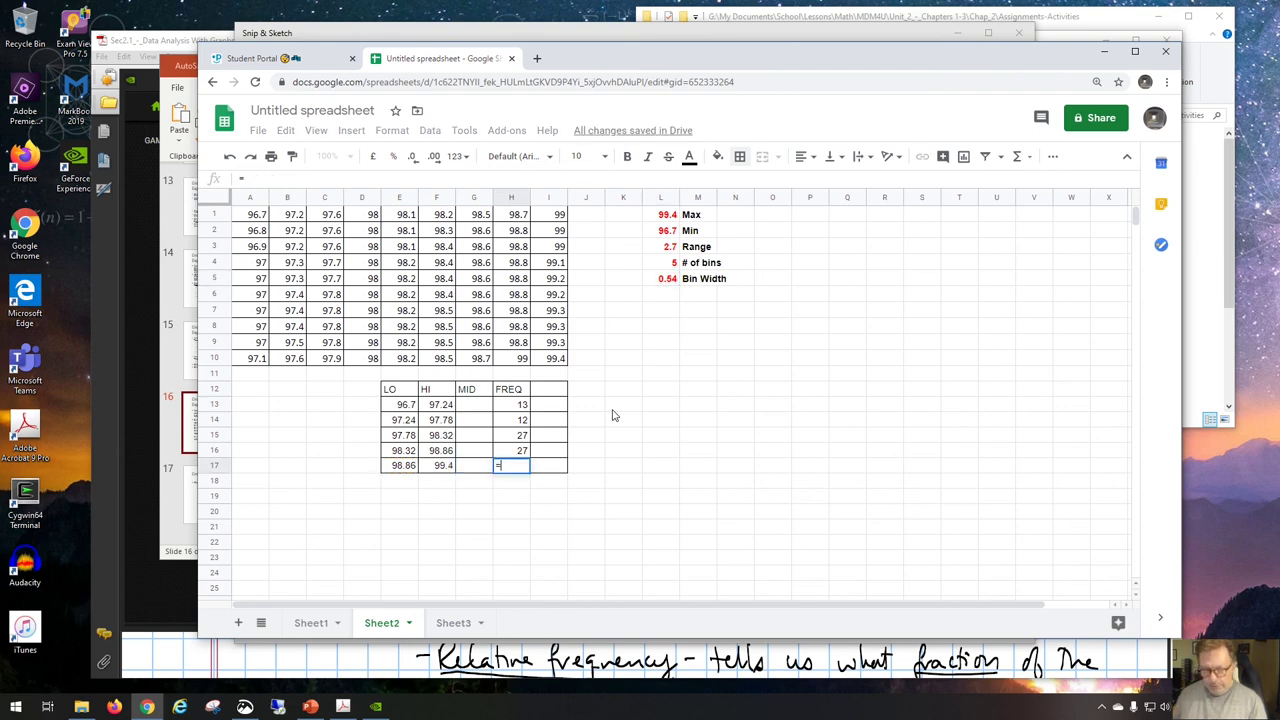
pyautogui.write('counti')
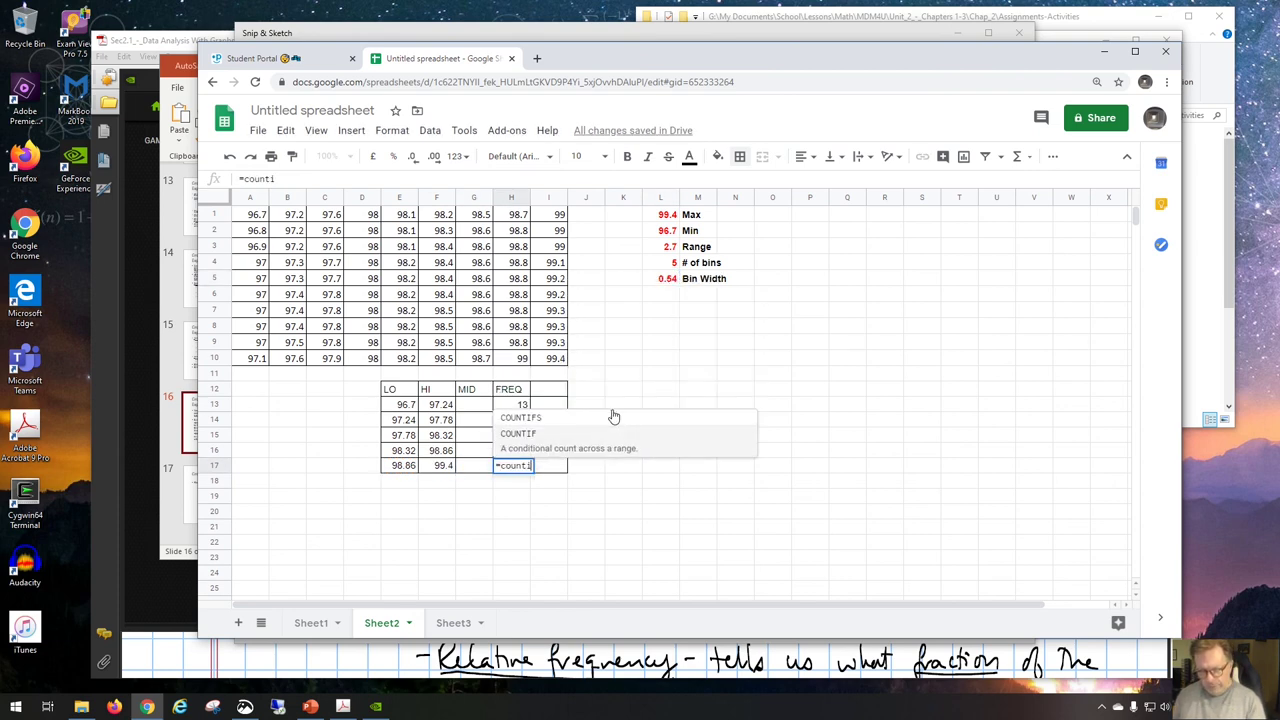
pyautogui.write('f(')
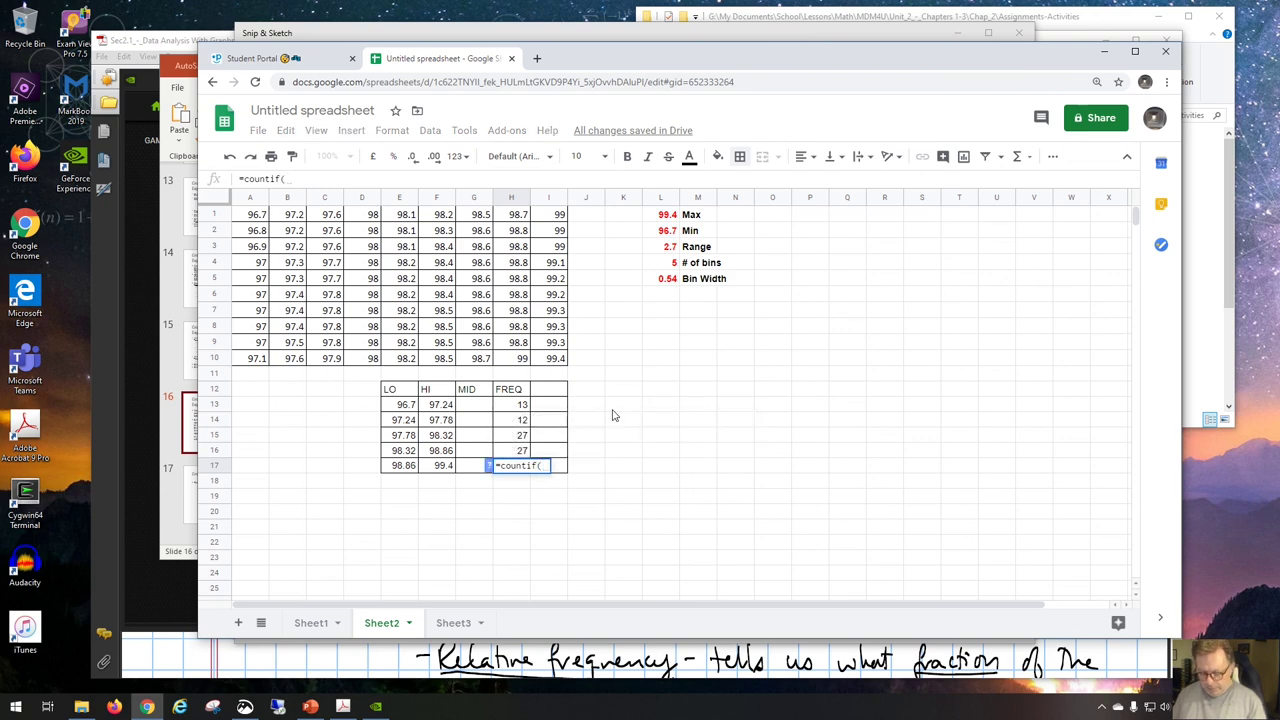
pyautogui.moveTo(252, 216); pyautogui.dragTo(545, 358)
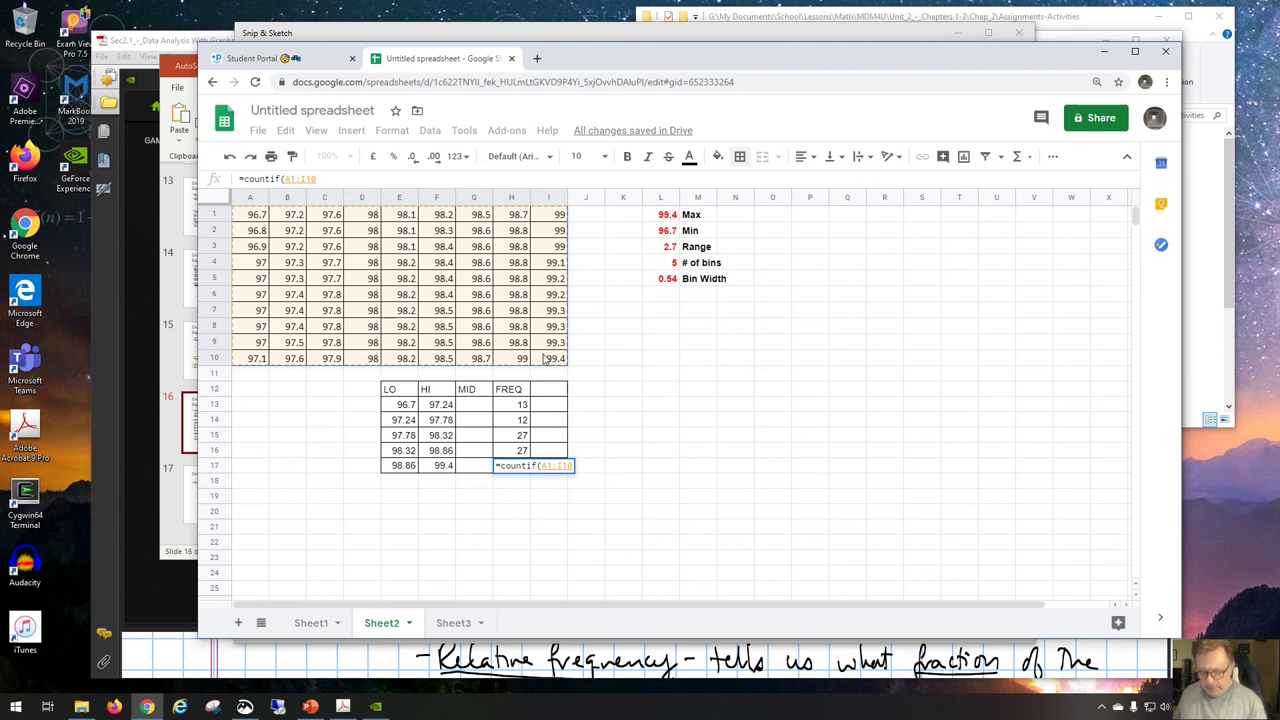
pyautogui.write(',')
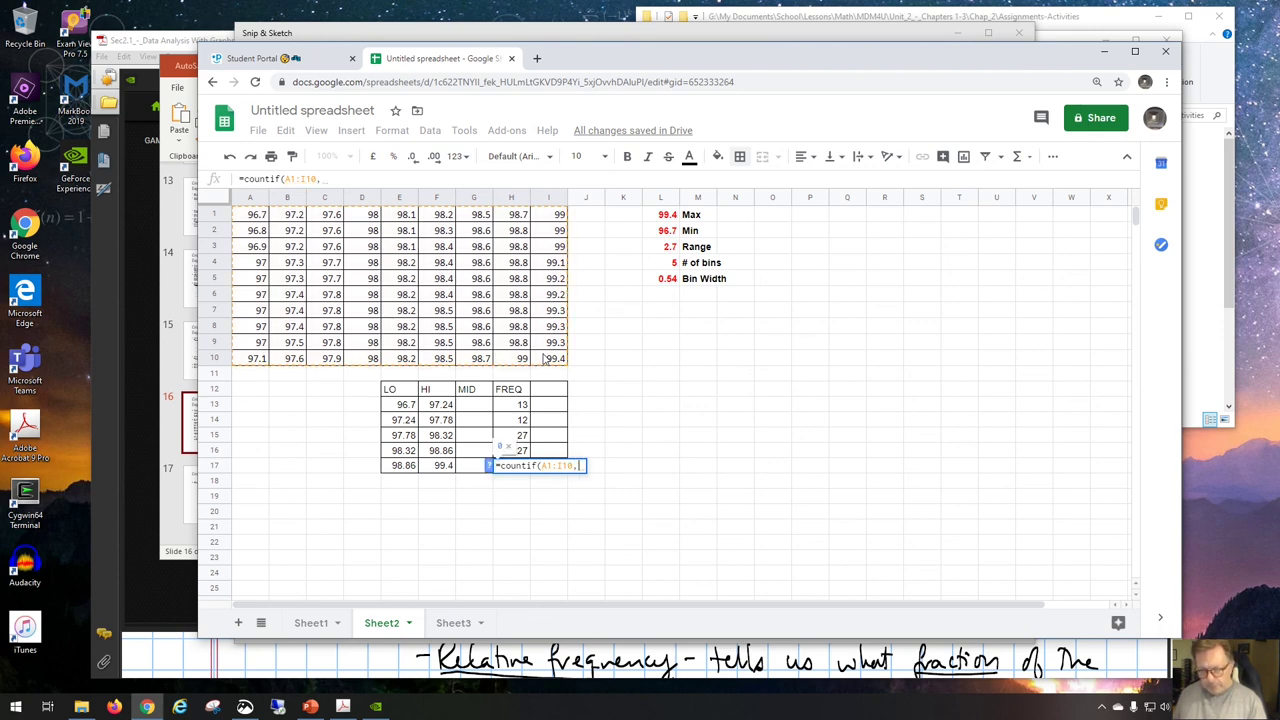
pyautogui.write('"')
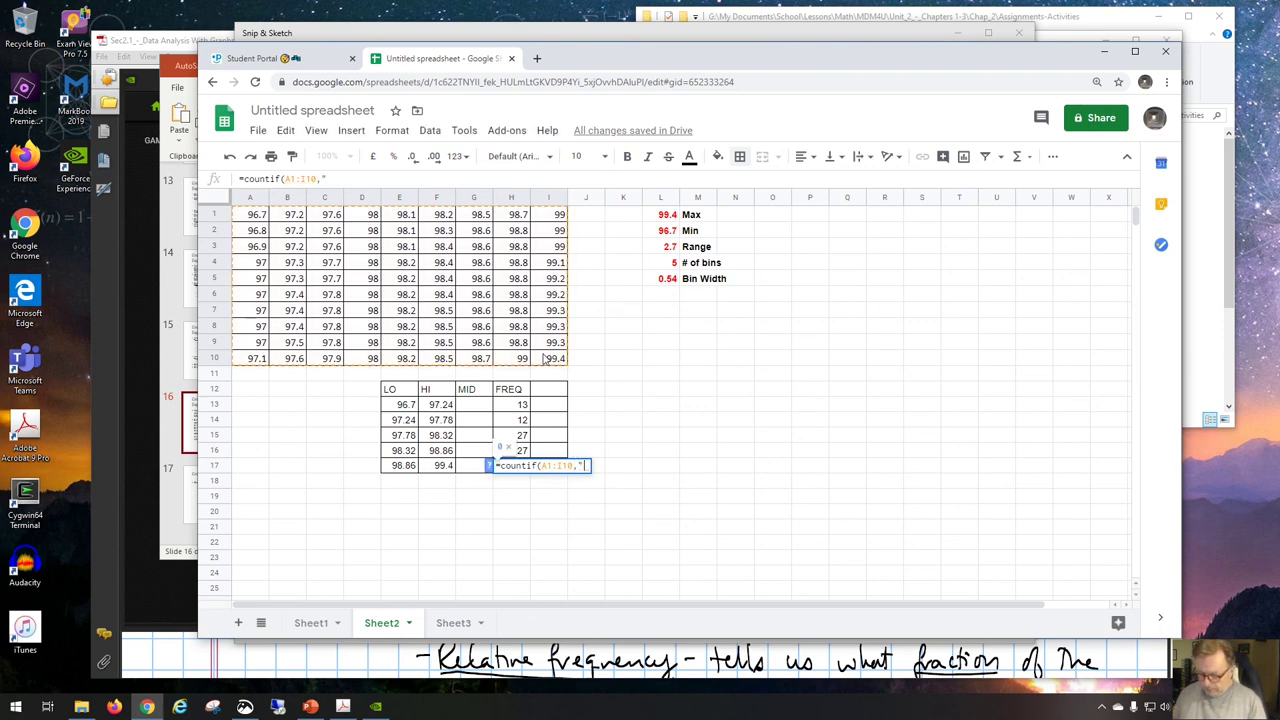
pyautogui.write('<="&')
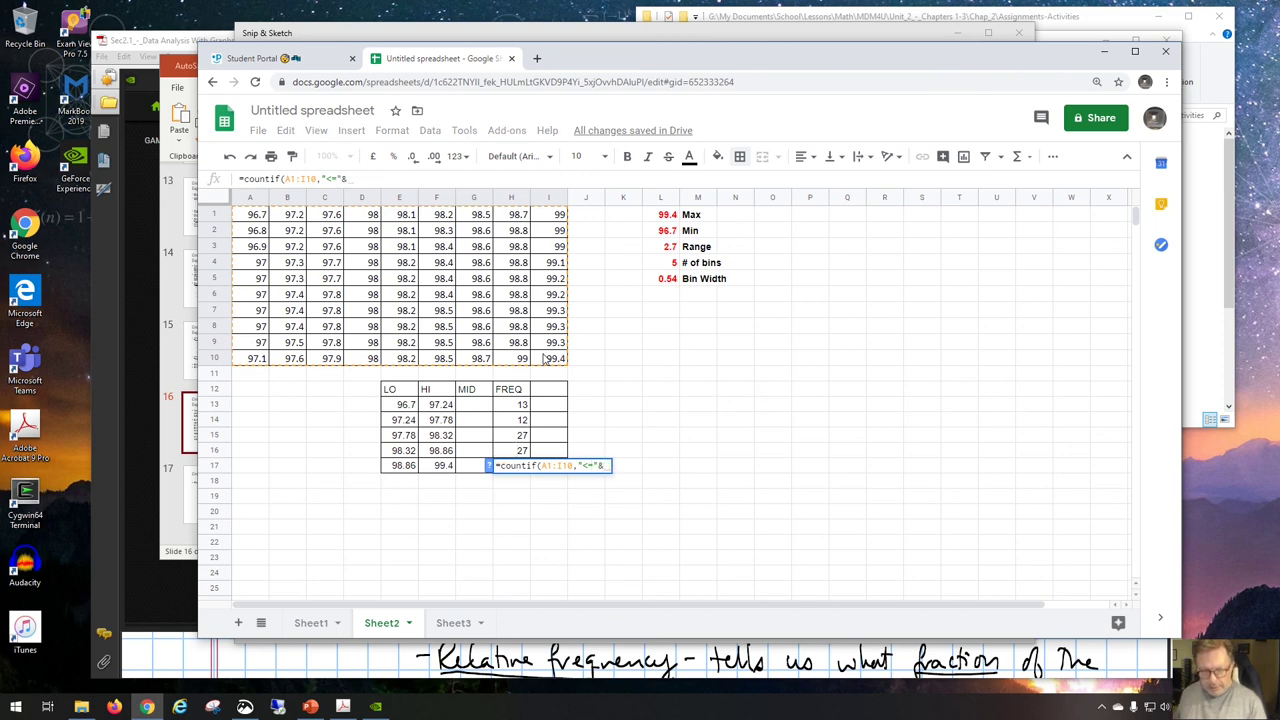
pyautogui.click(443, 467)
pyautogui.write(')')
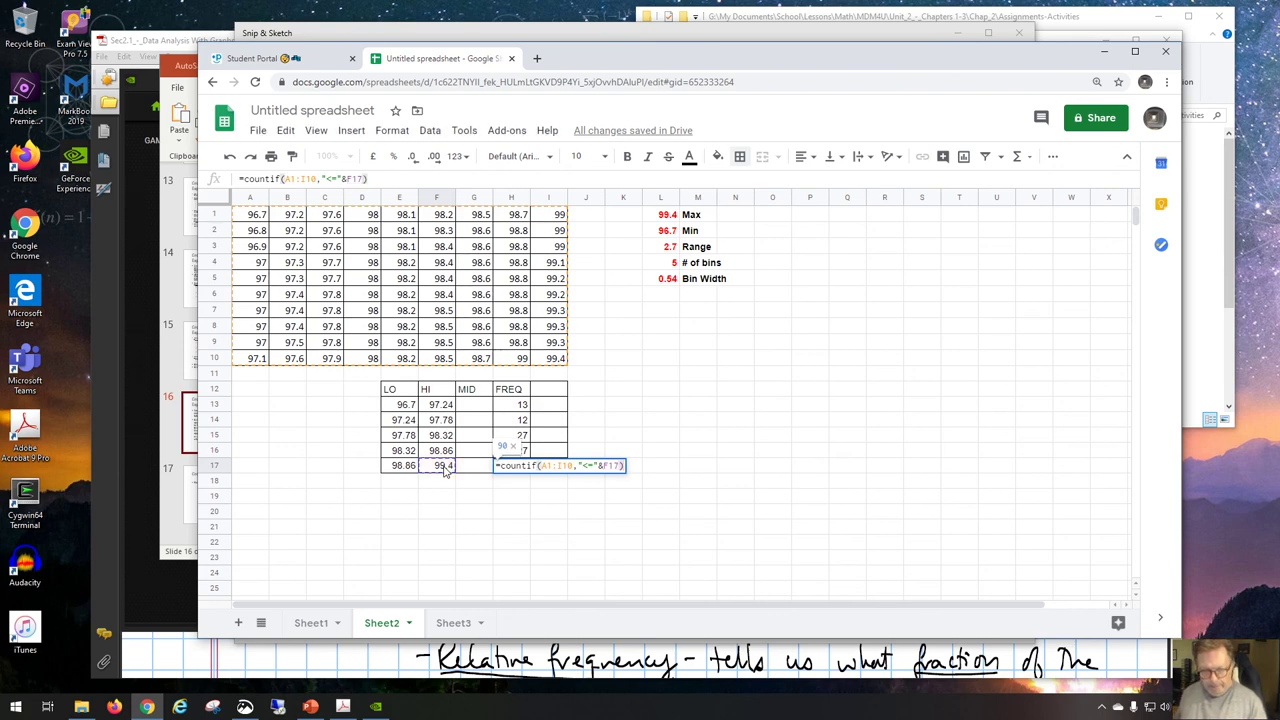
pyautogui.write('-')
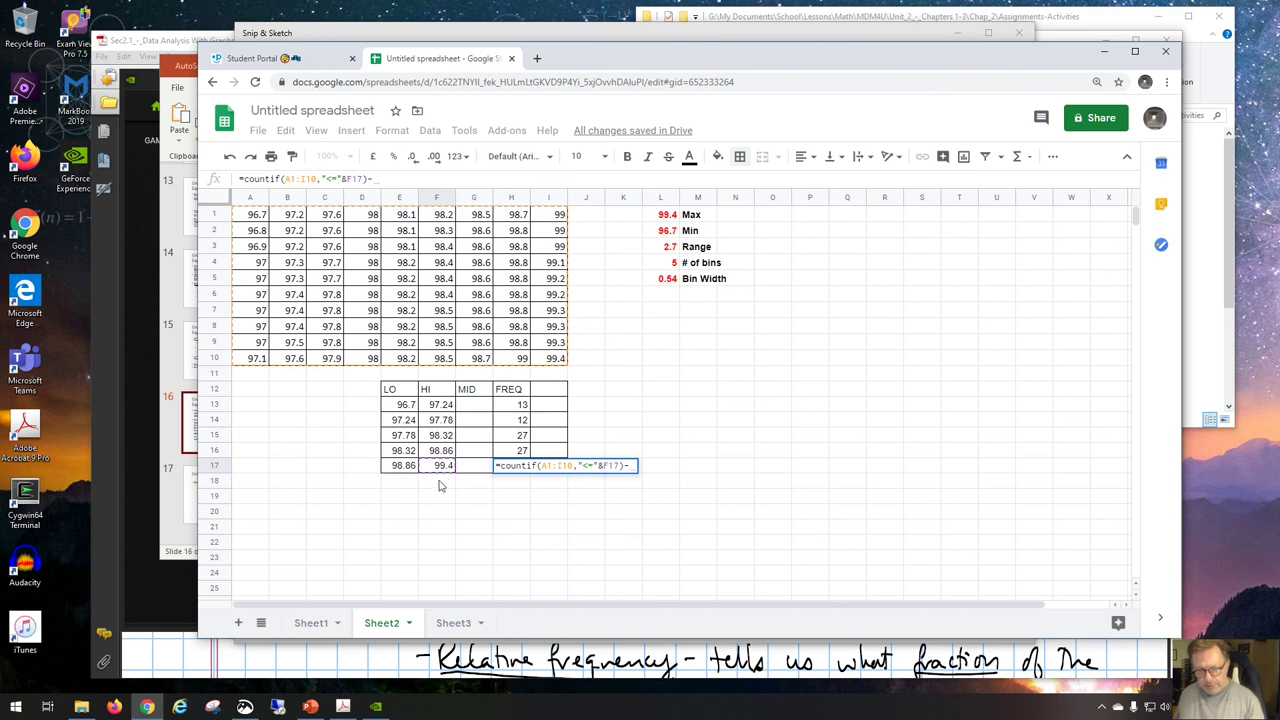
pyautogui.click(510, 451)
pyautogui.write('-')
pyautogui.click(513, 435)
pyautogui.write('-')
pyautogui.click(513, 420)
pyautogui.write('-')
pyautogui.click(510, 404)
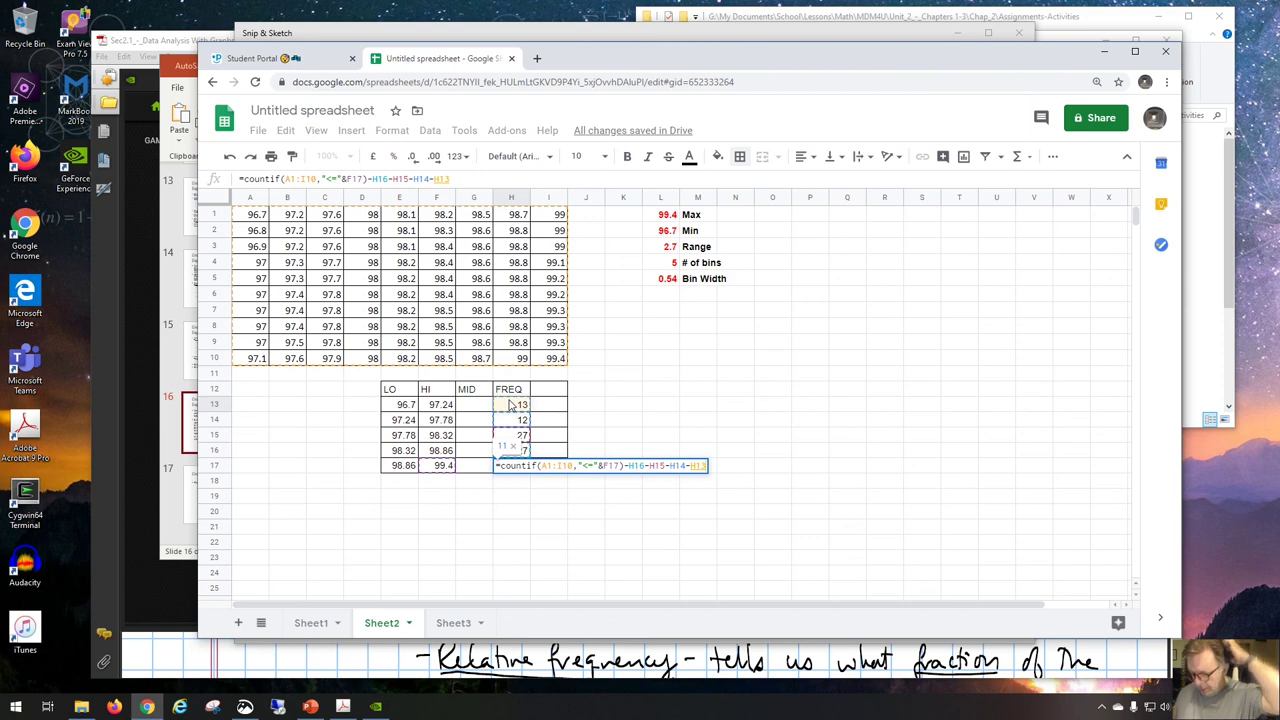
pyautogui.press('Return')
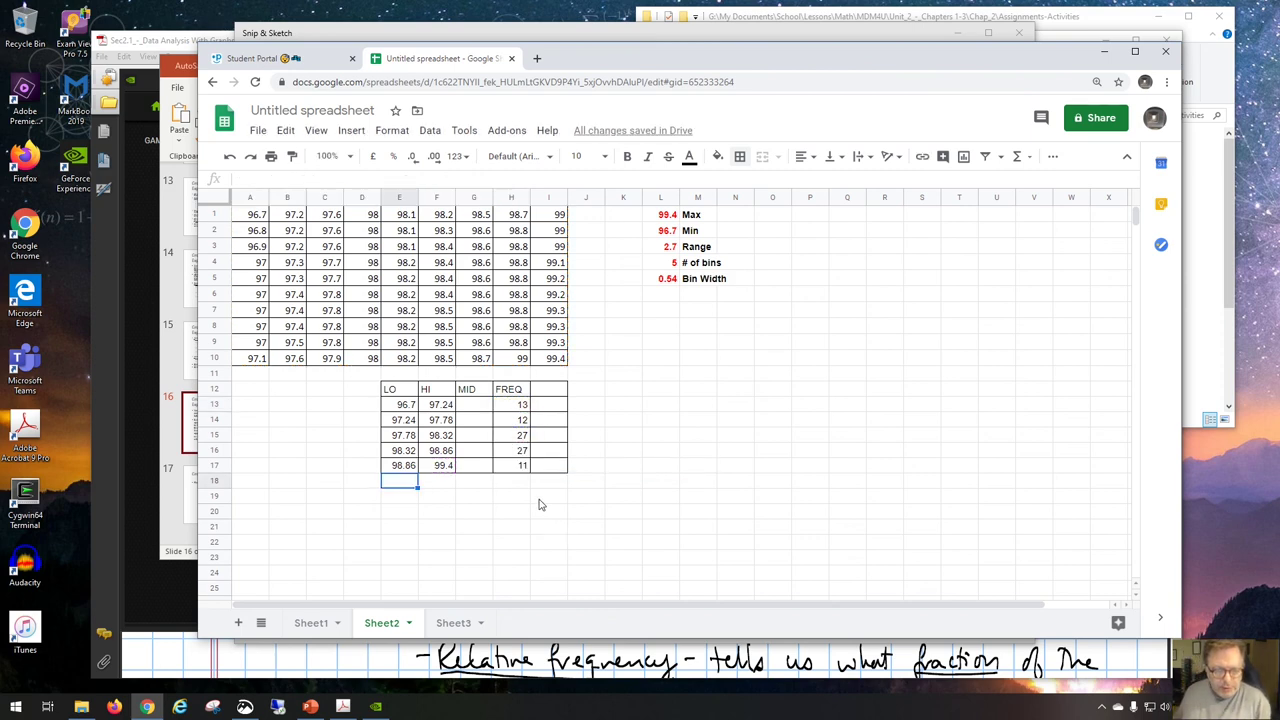
# Step: Inspect the frequency formula in H17 and look at Sheet3 and Sheet1 before returning to H19 on Sheet2
pyautogui.click(522, 466)
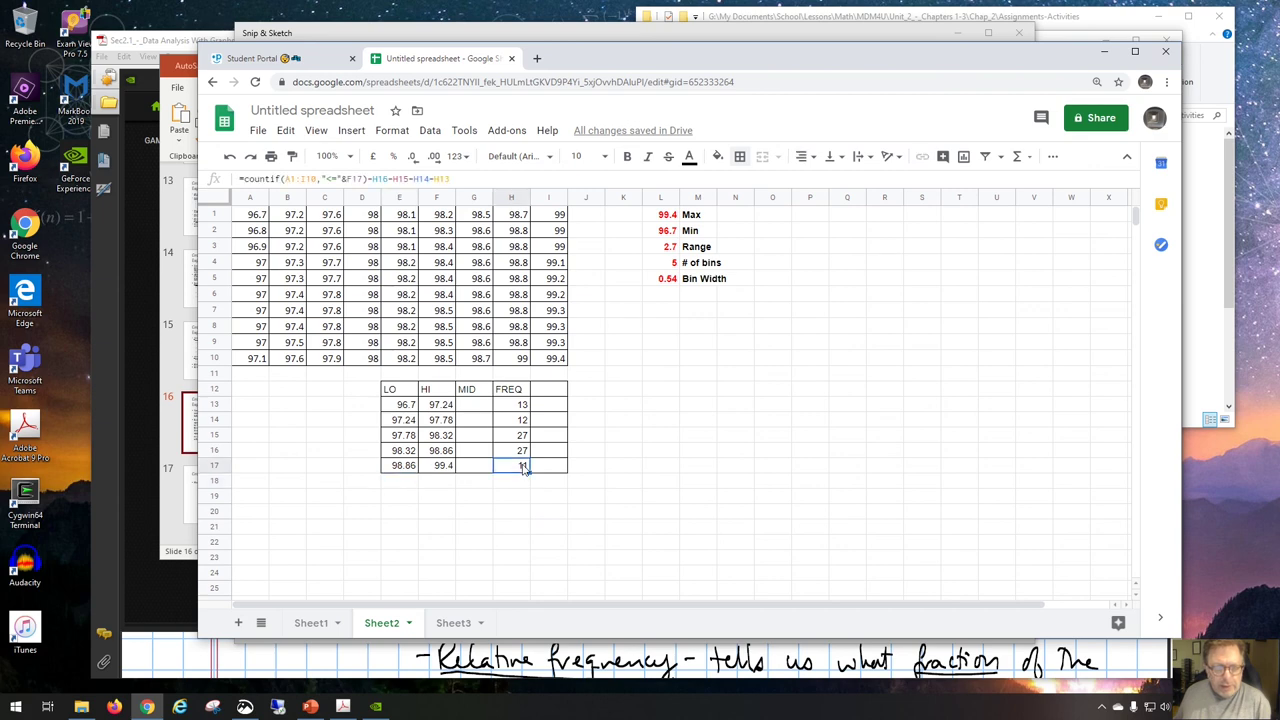
pyautogui.click(515, 498)
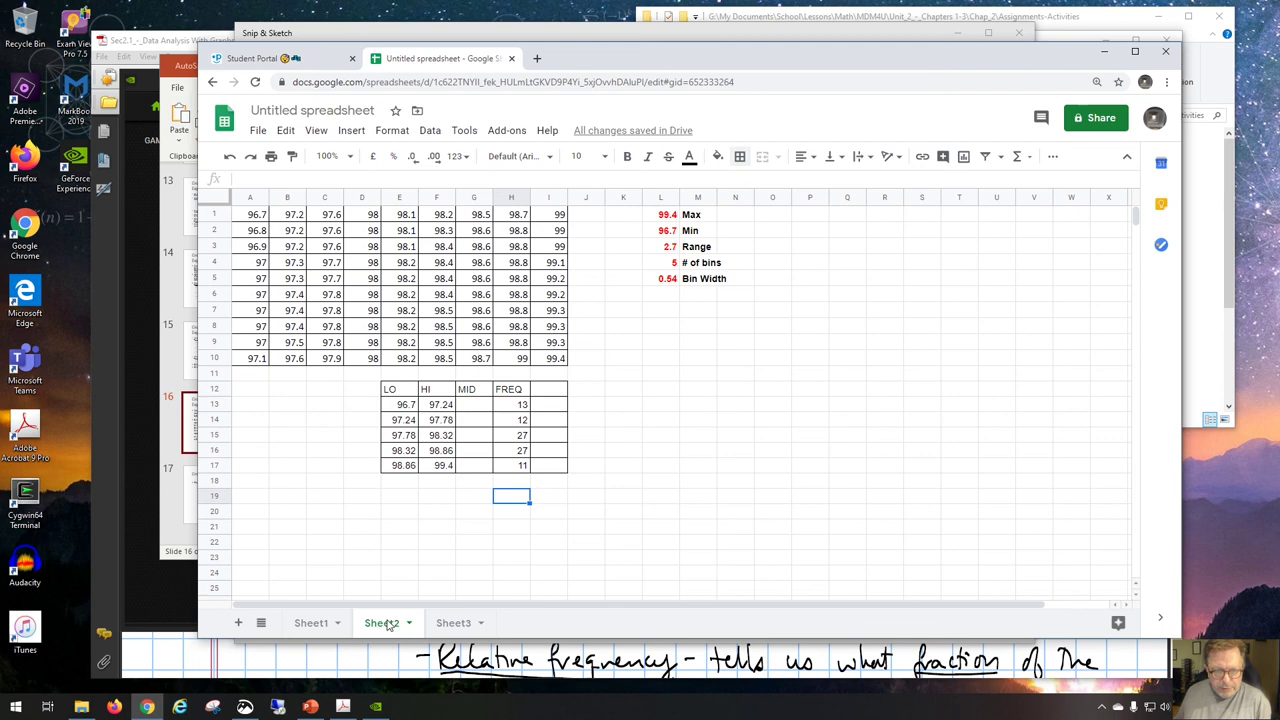
pyautogui.click(450, 623)
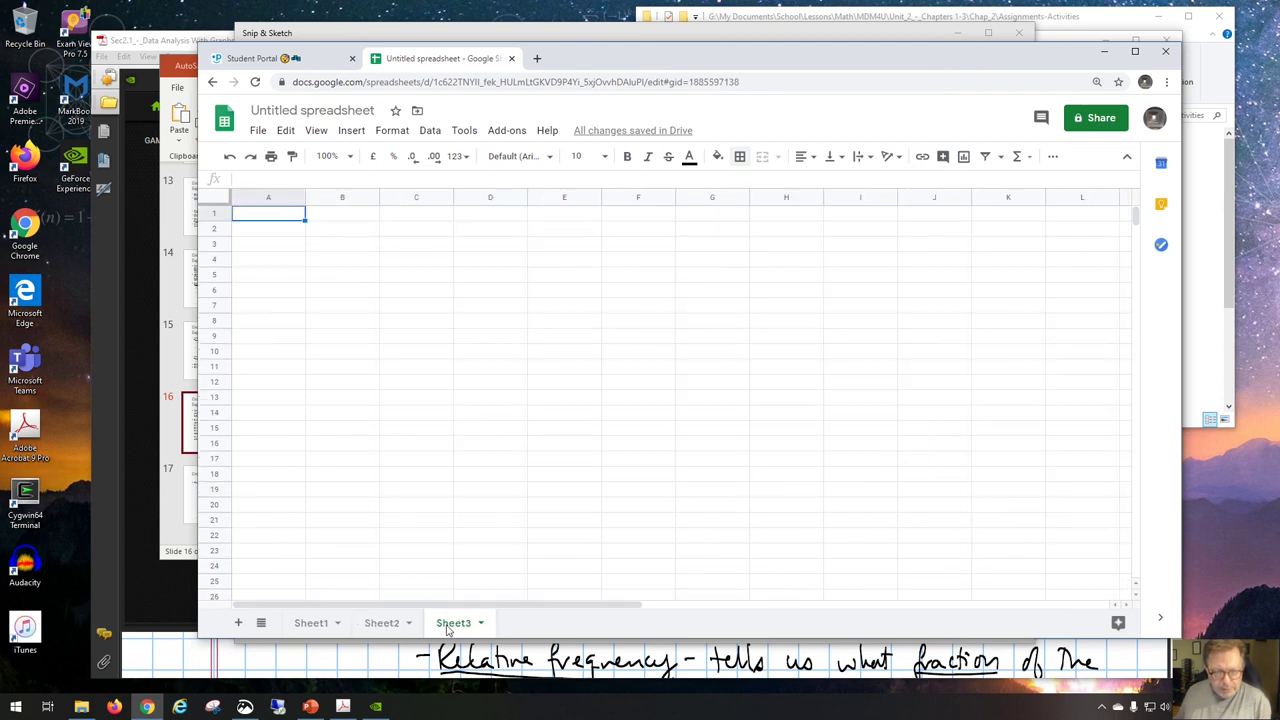
pyautogui.click(323, 626)
pyautogui.click(381, 623)
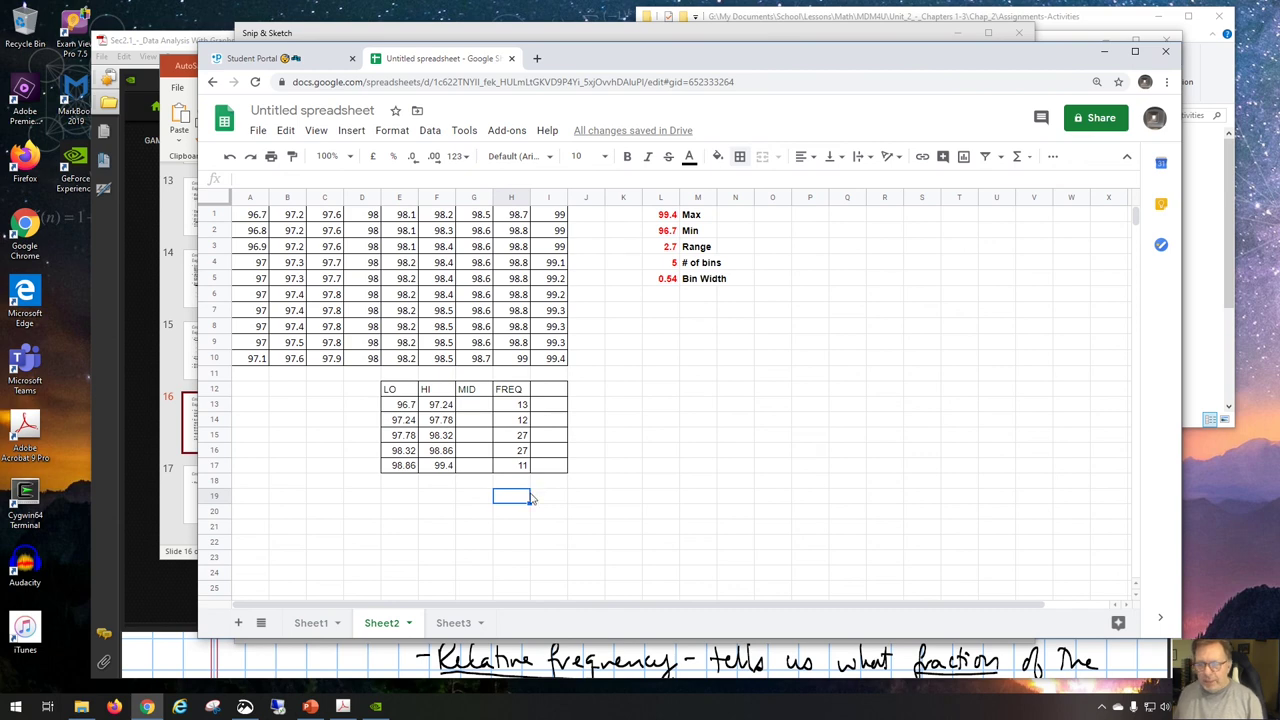
# Step: Total the five bin frequencies in H19 with =sum(H13:H17)
pyautogui.write('=')
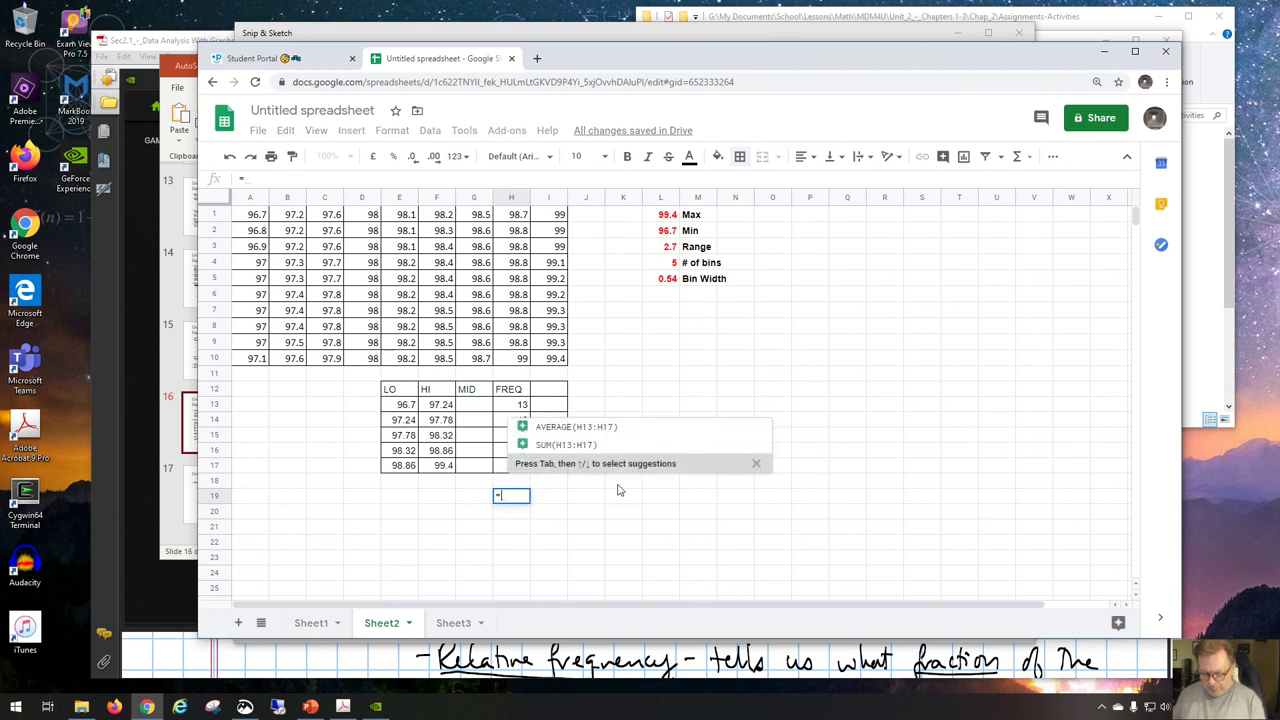
pyautogui.write('sum(')
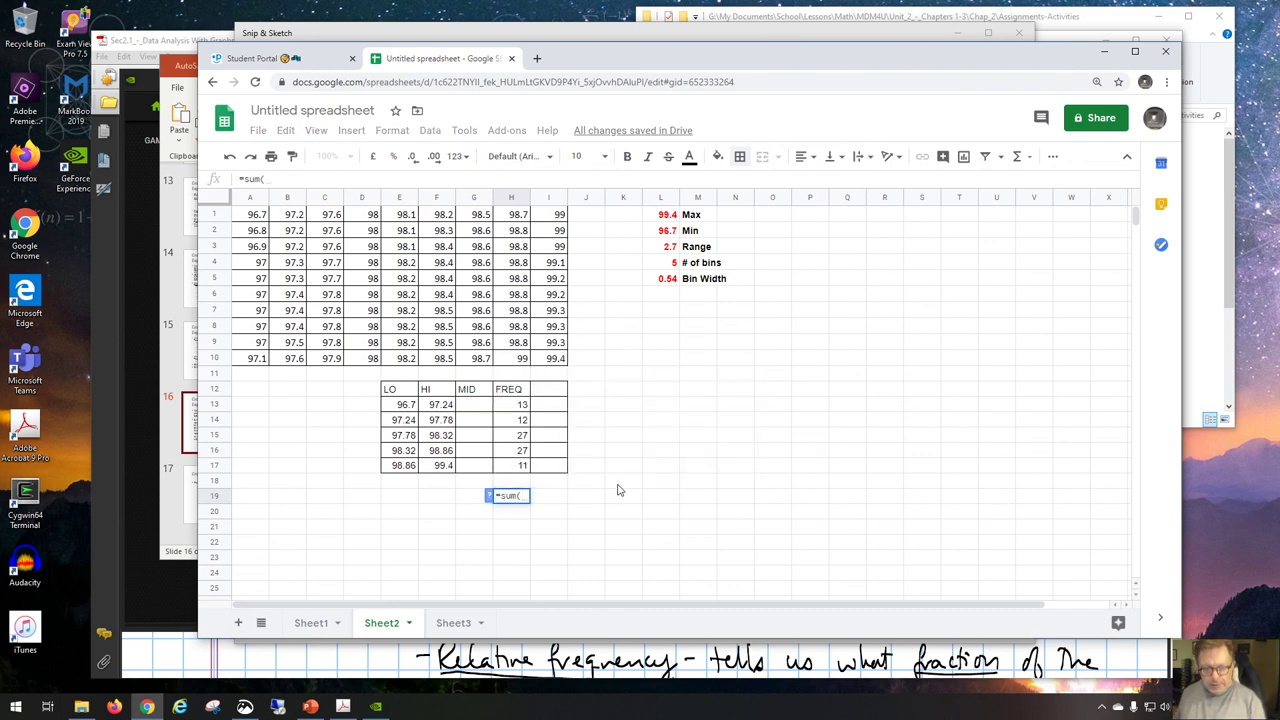
pyautogui.moveTo(517, 408); pyautogui.dragTo(518, 467)
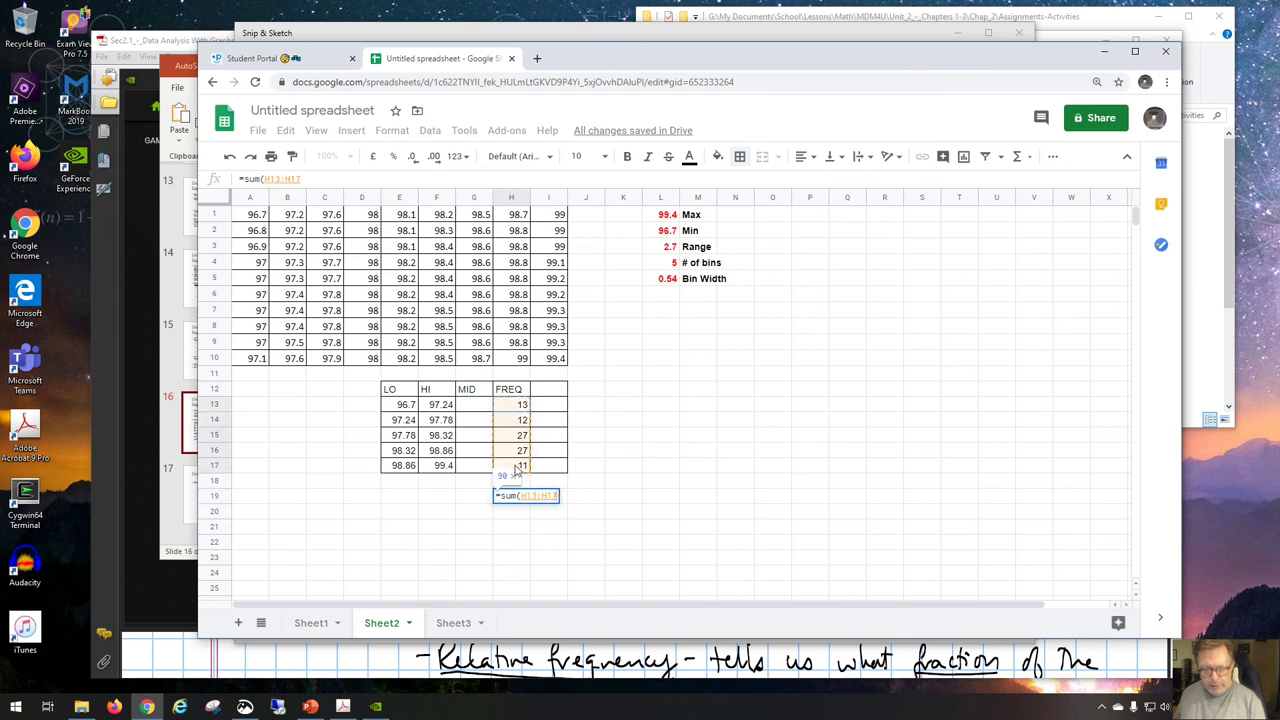
pyautogui.press('Return')
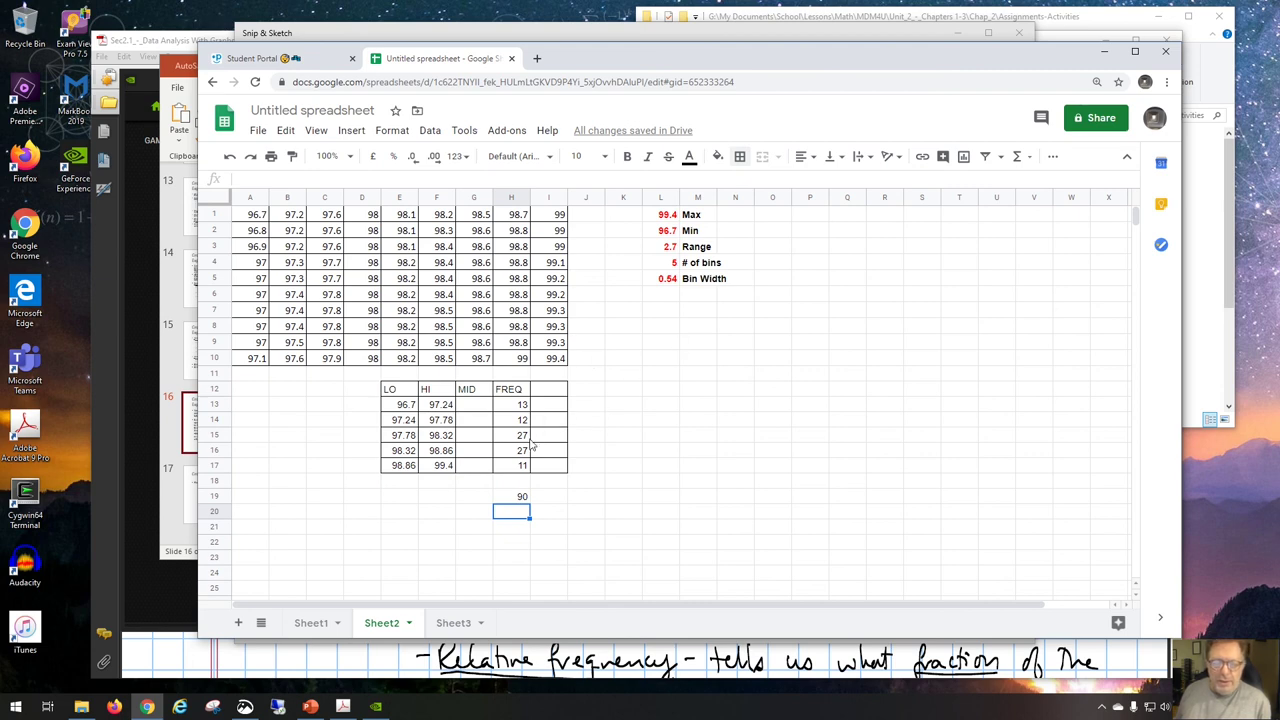
# Step: Calculate the first bin's midpoint in G13 with =(E13+F13)/2
pyautogui.click(476, 407)
pyautogui.write('=')
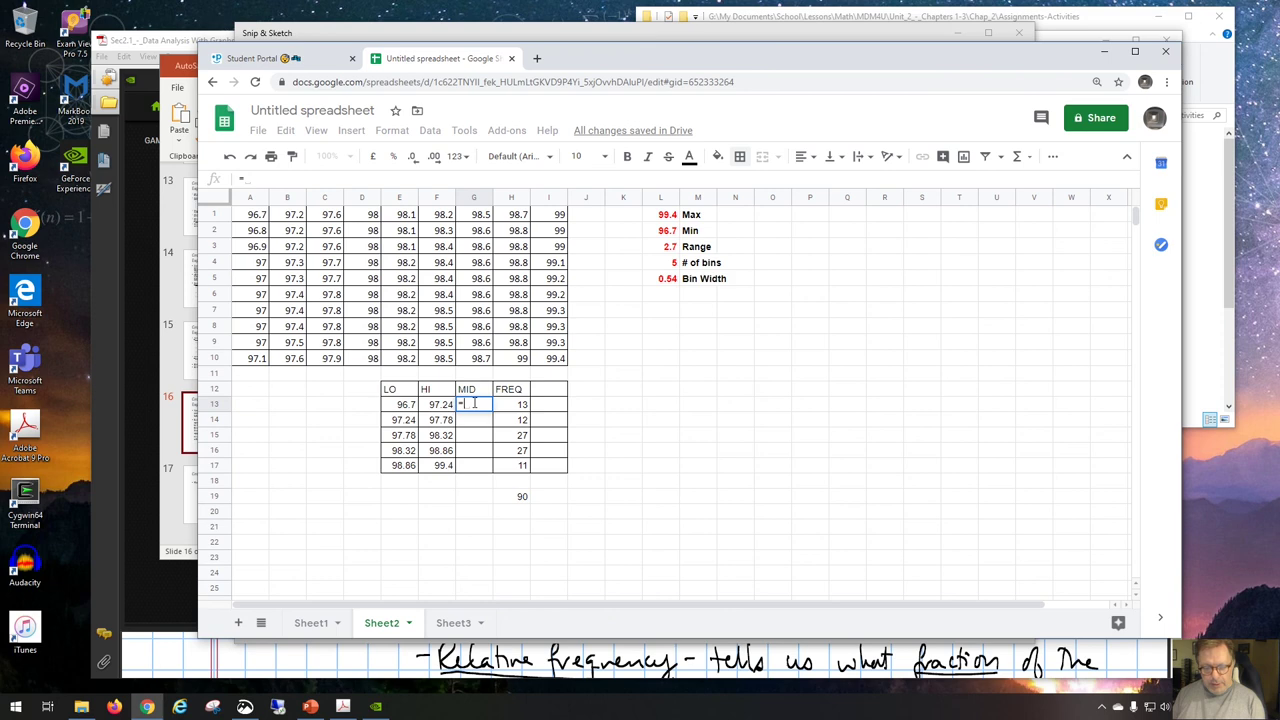
pyautogui.write('(')
pyautogui.click(403, 407)
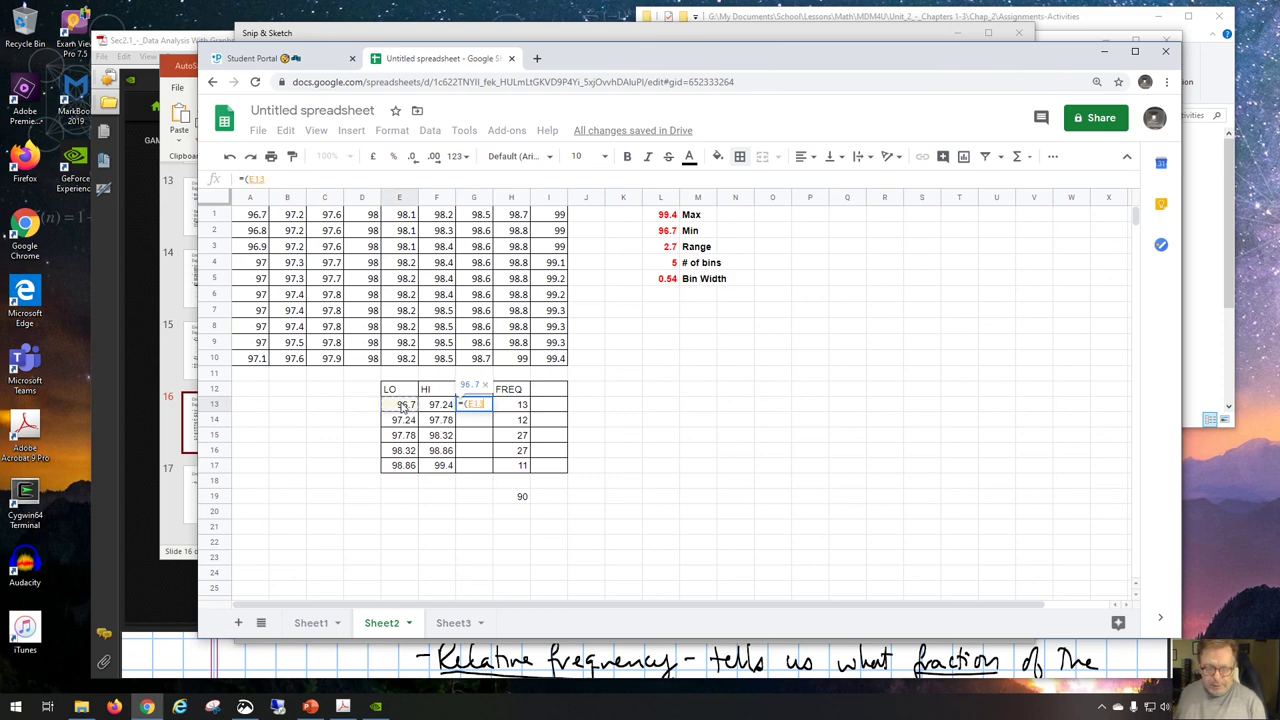
pyautogui.write('+')
pyautogui.click(433, 408)
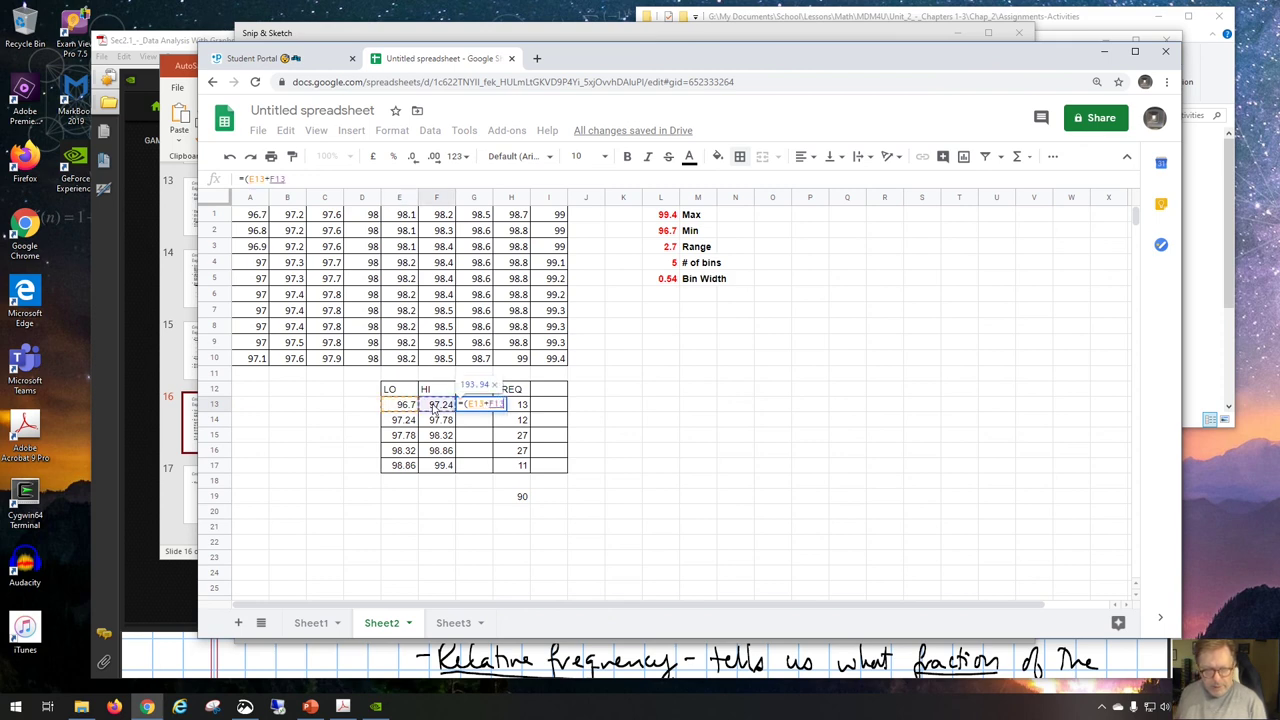
pyautogui.write(')/2')
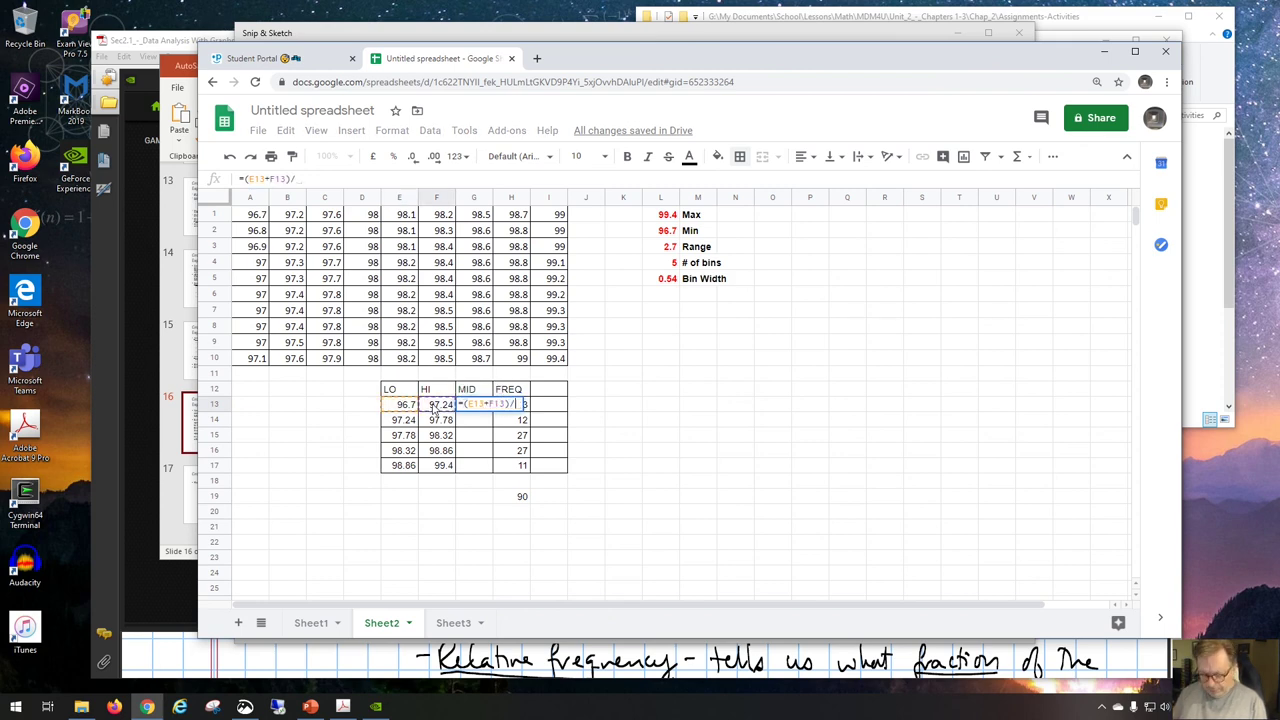
pyautogui.press('Return')
# Step: Fill the midpoint formula from G13 down to G17 for the remaining bins
pyautogui.click(488, 404)
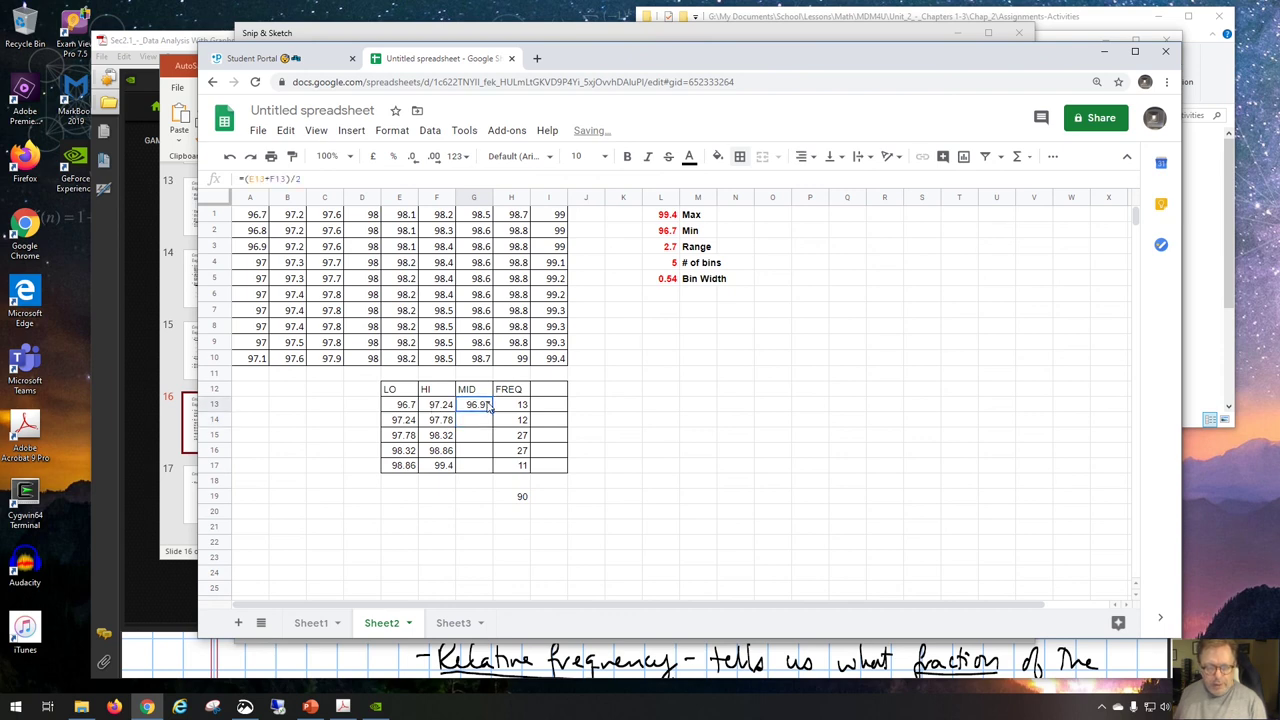
pyautogui.moveTo(491, 408); pyautogui.dragTo(491, 472)
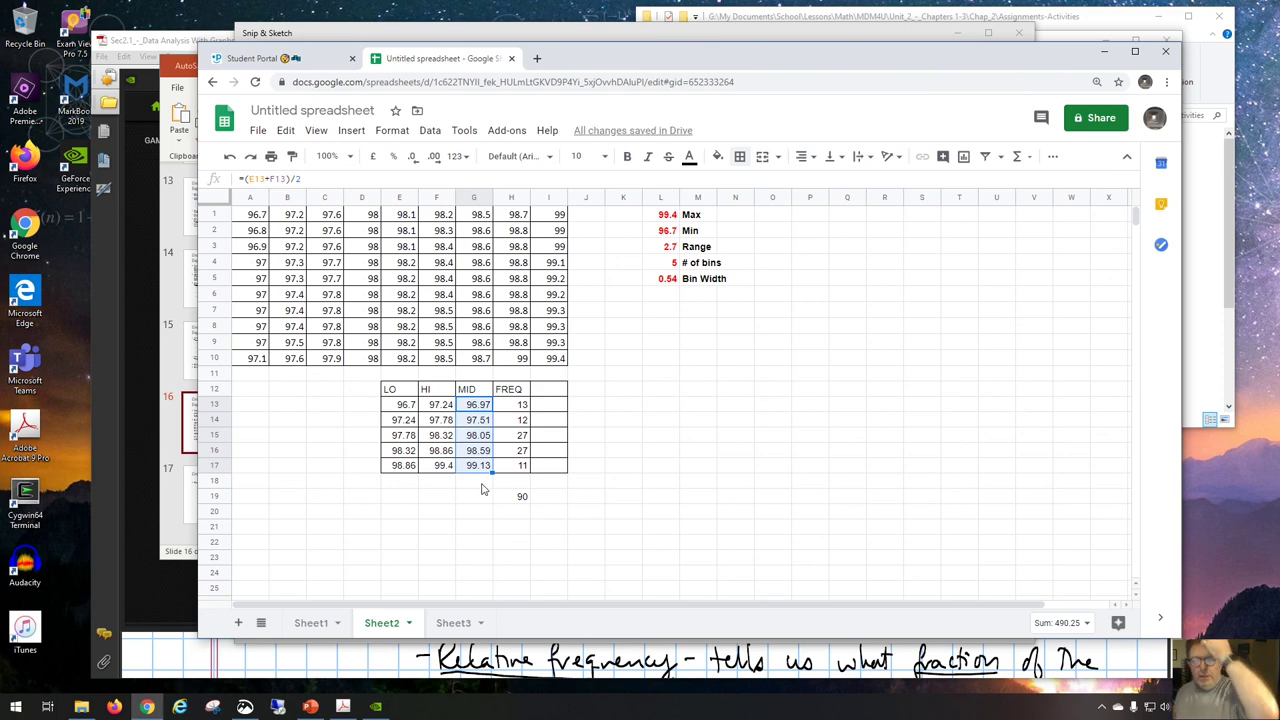
pyautogui.click(480, 483)
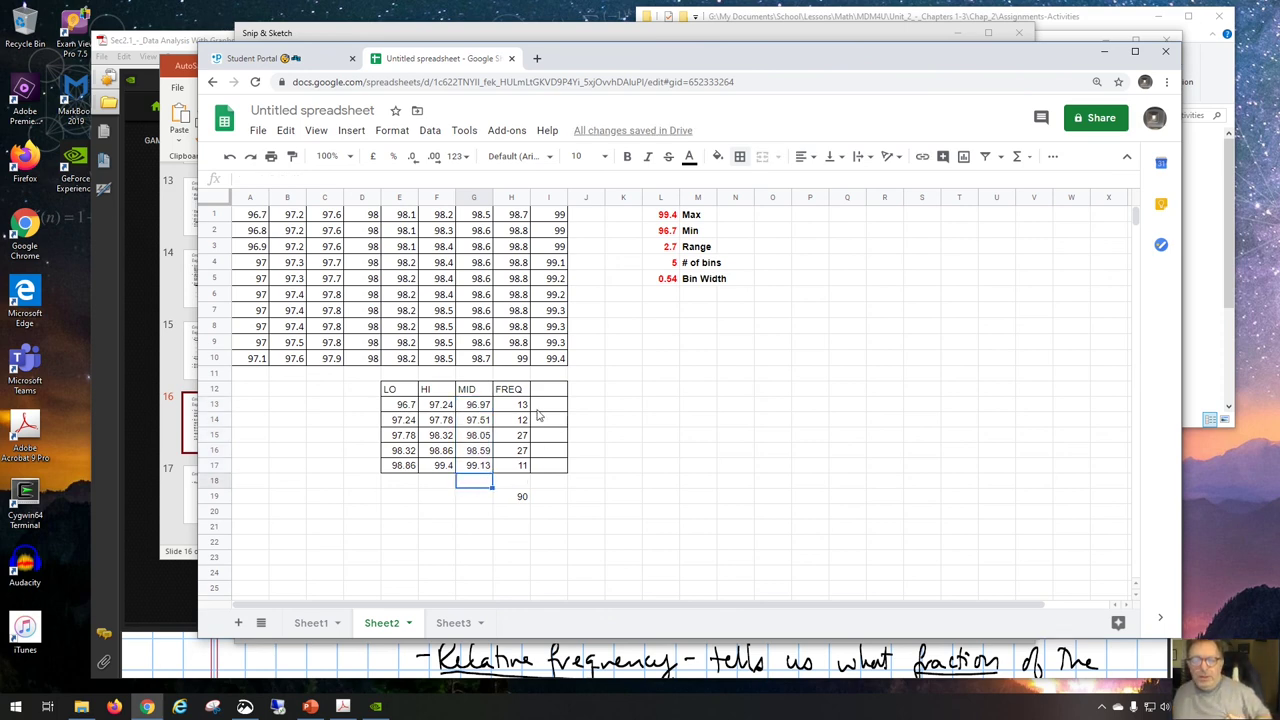
pyautogui.moveTo(467, 393); pyautogui.dragTo(532, 466)
pyautogui.click(688, 406)
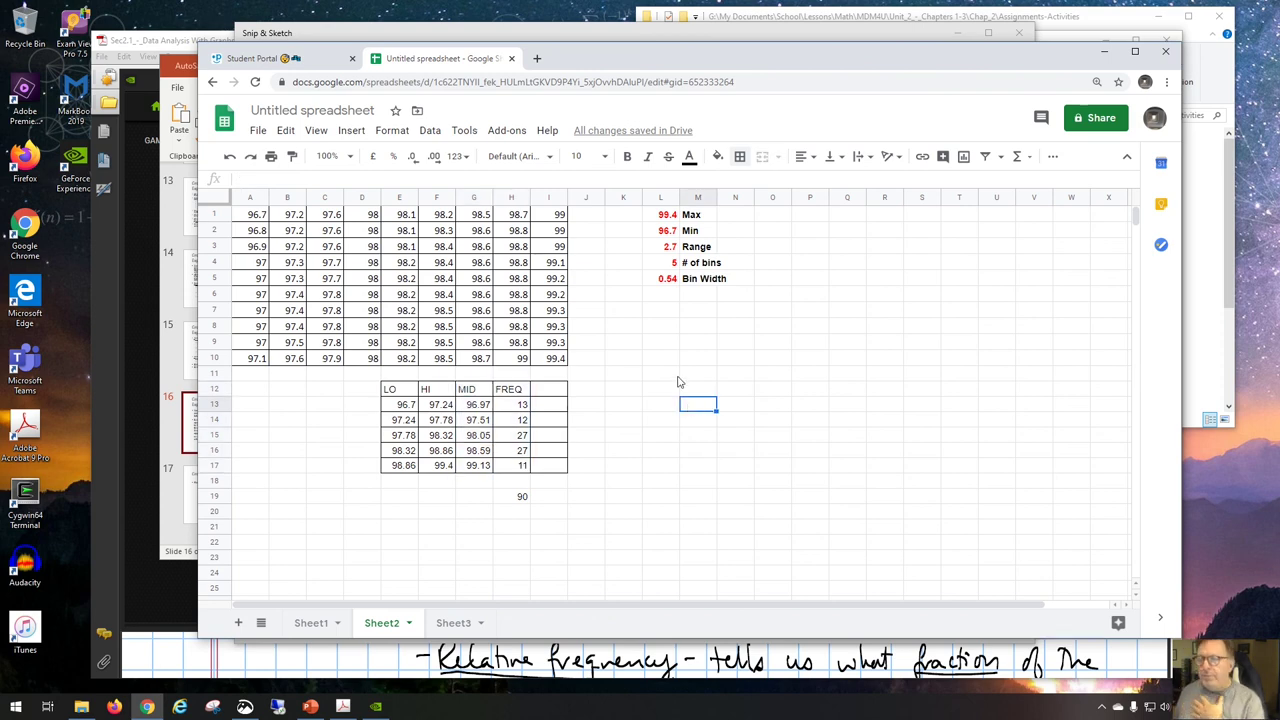
pyautogui.click(678, 378)
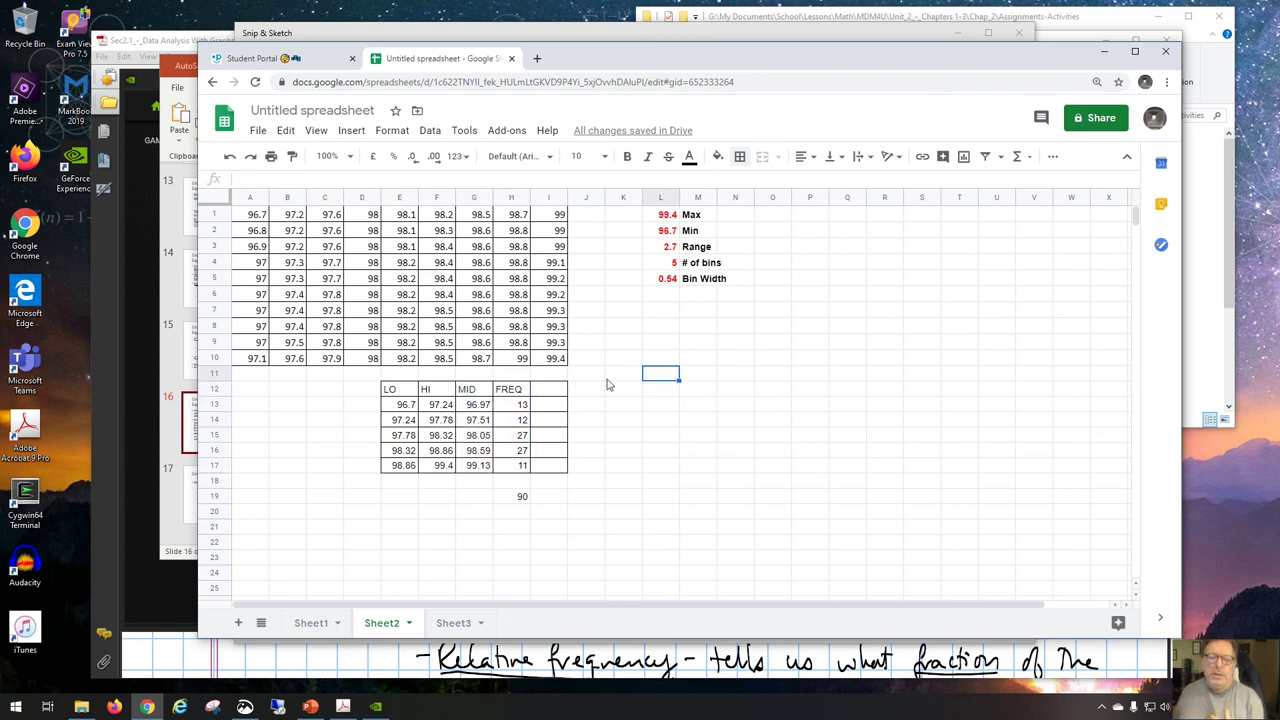
# Step: Insert a chart of the MID and FREQ columns in G12:H17 and make it a column chart
pyautogui.moveTo(480, 392); pyautogui.dragTo(525, 468)
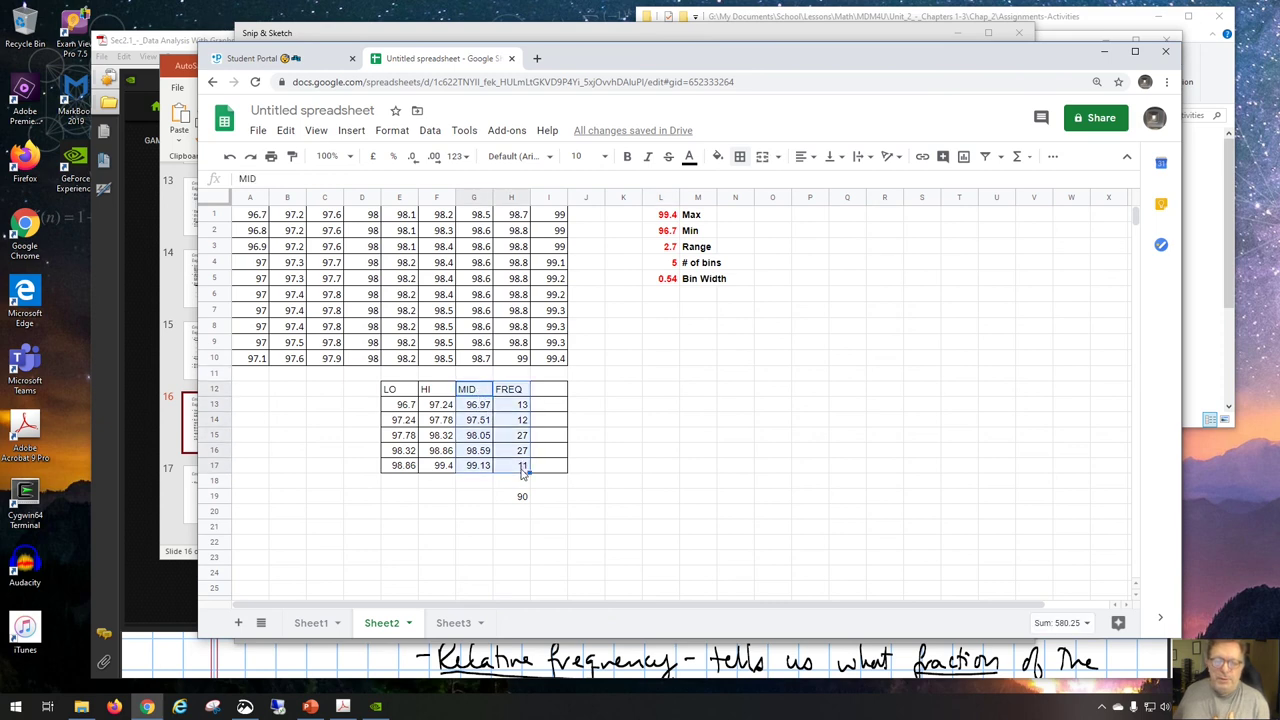
pyautogui.click(351, 130)
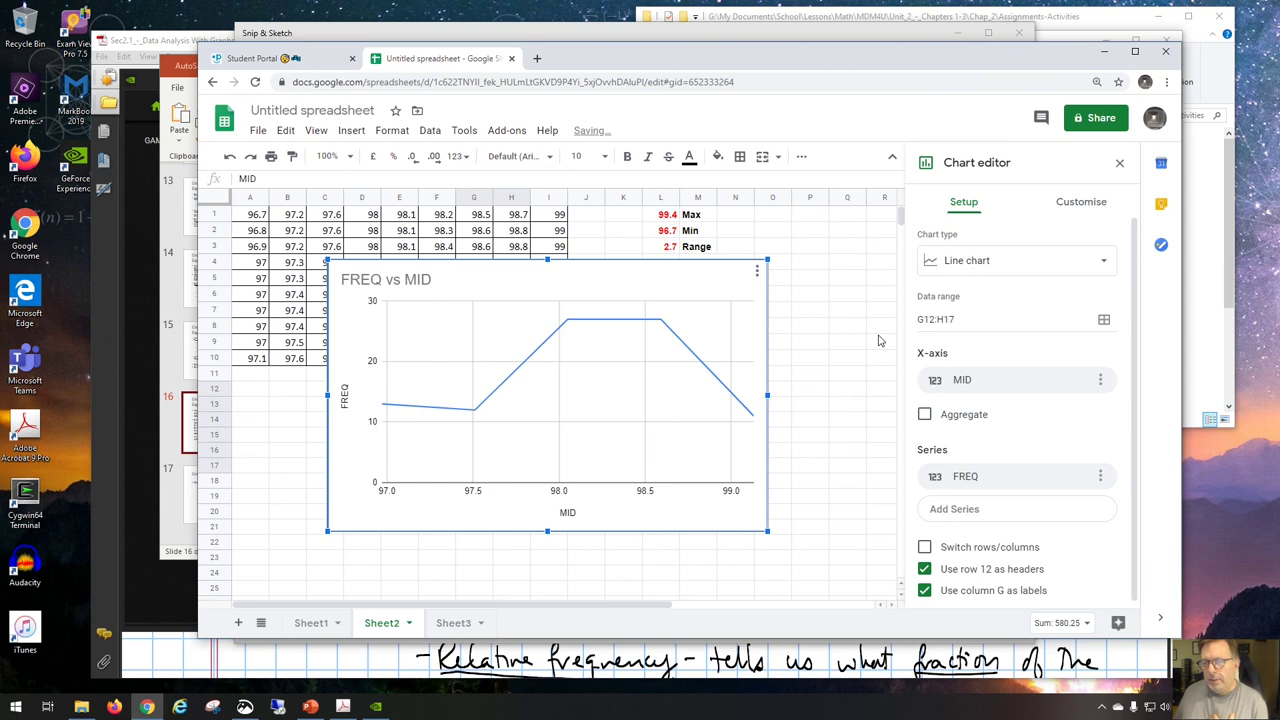
pyautogui.click(962, 262)
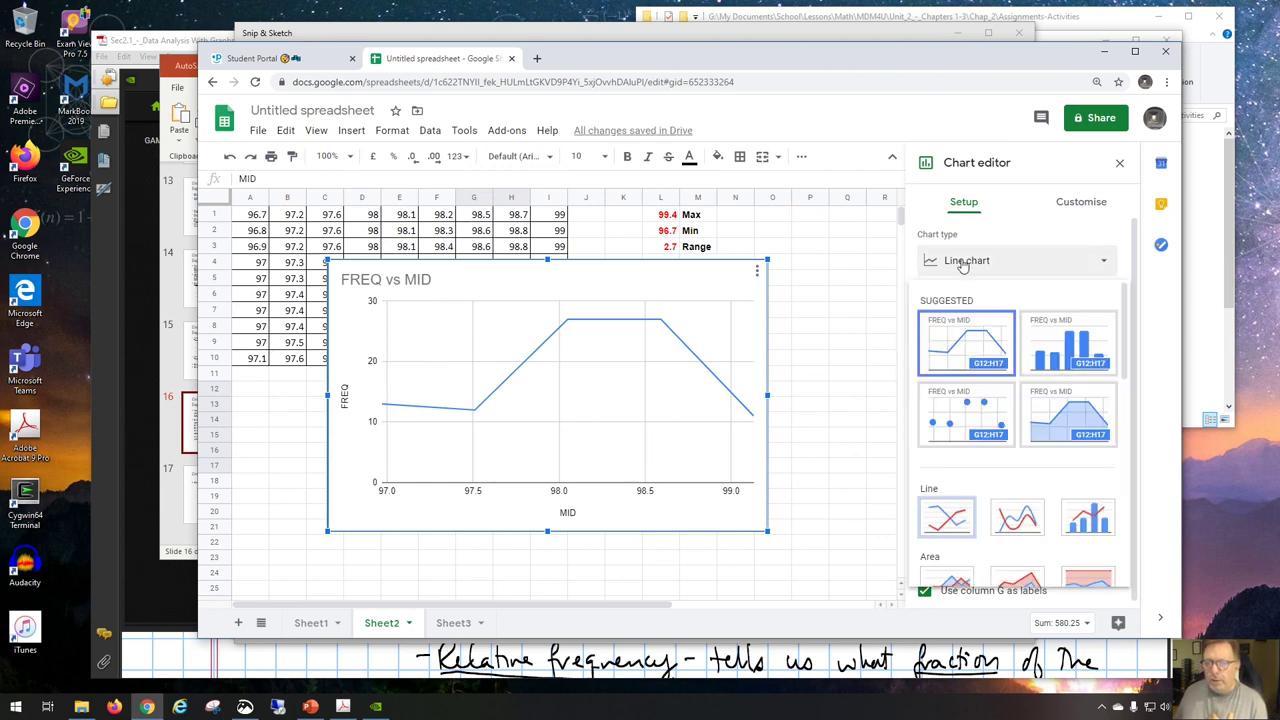
pyautogui.click(1047, 346)
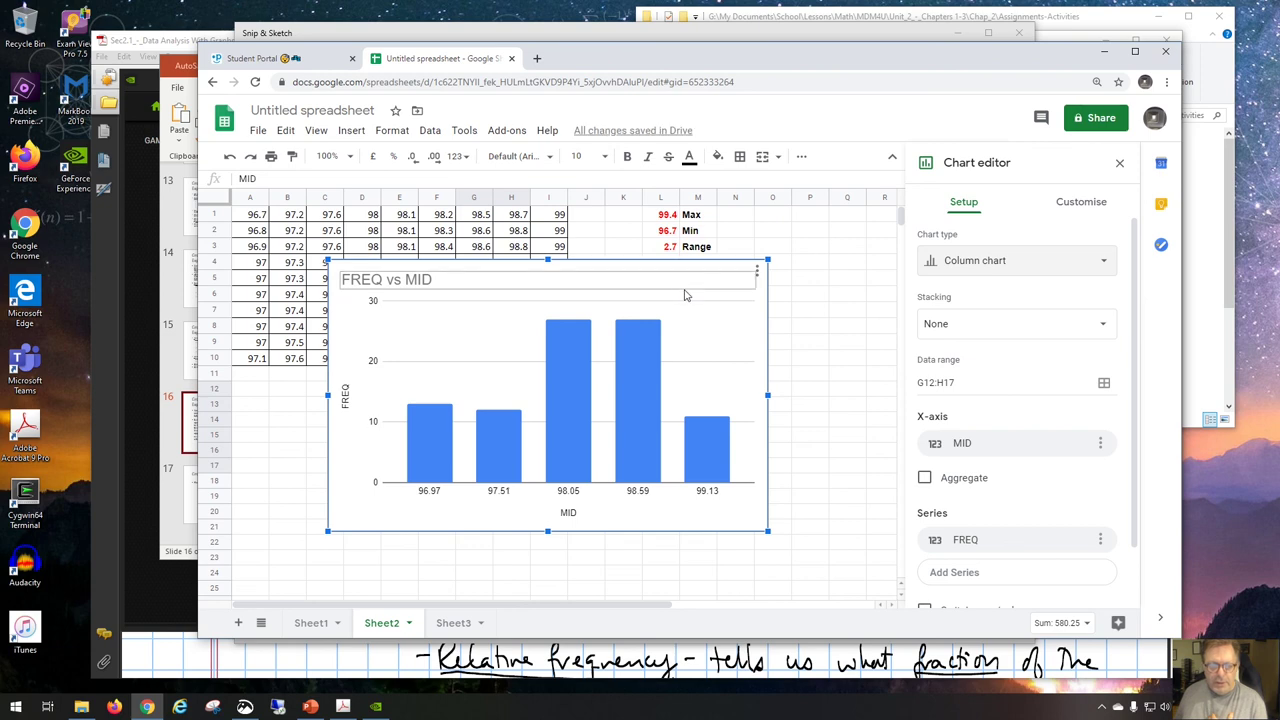
# Step: Close the chart editor, then shrink the chart and place it beside the frequency table, spanning about L9 to S20
pyautogui.moveTo(760, 350); pyautogui.dragTo(855, 396)
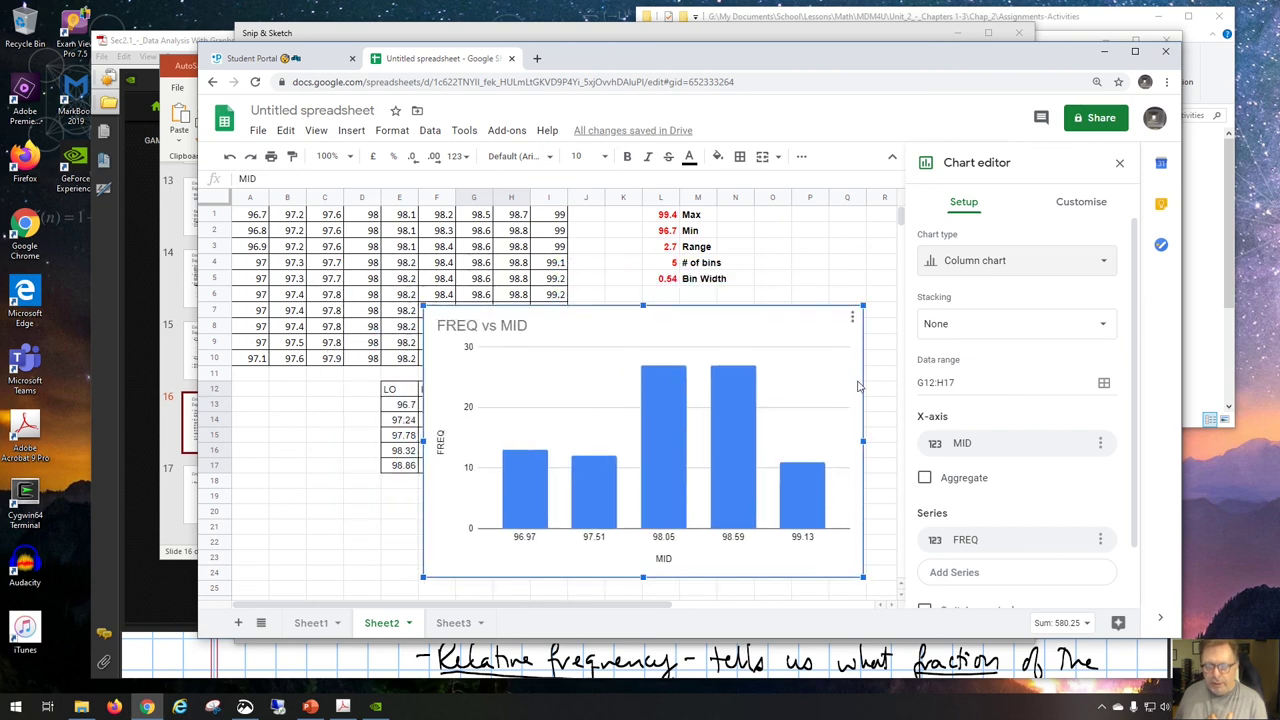
pyautogui.click(1119, 162)
pyautogui.click(862, 317)
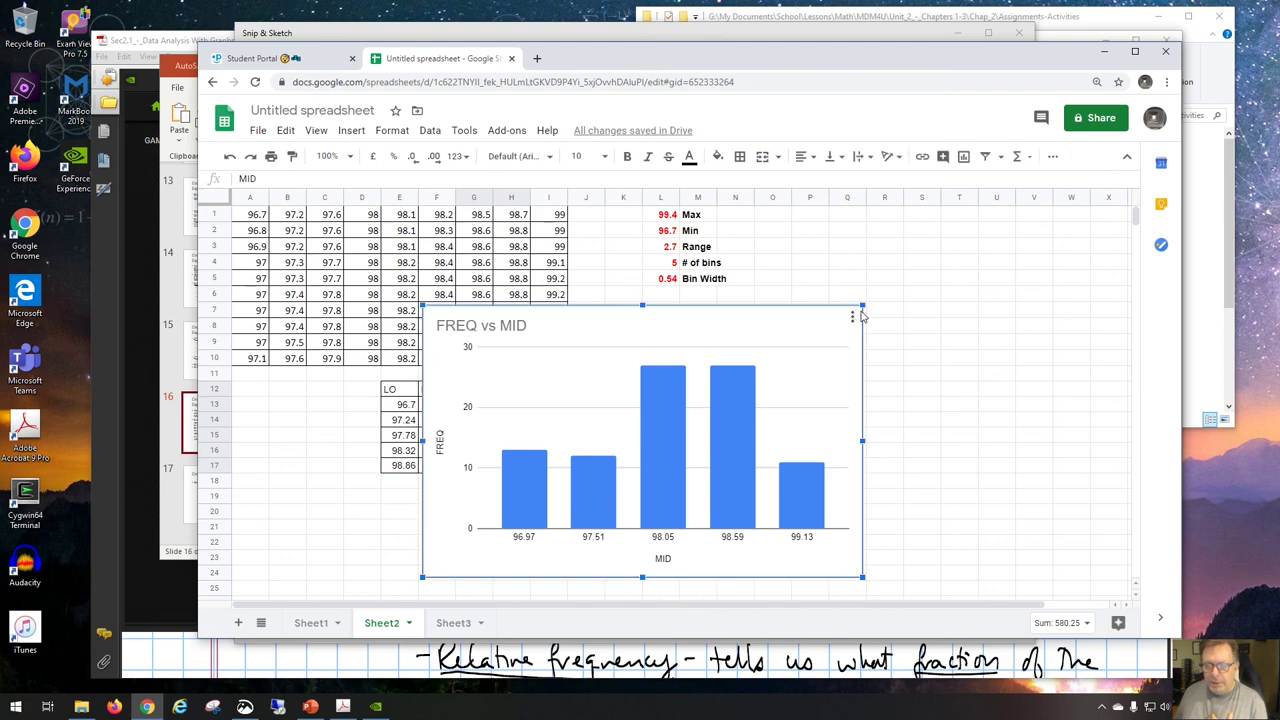
pyautogui.moveTo(866, 300); pyautogui.dragTo(887, 352)
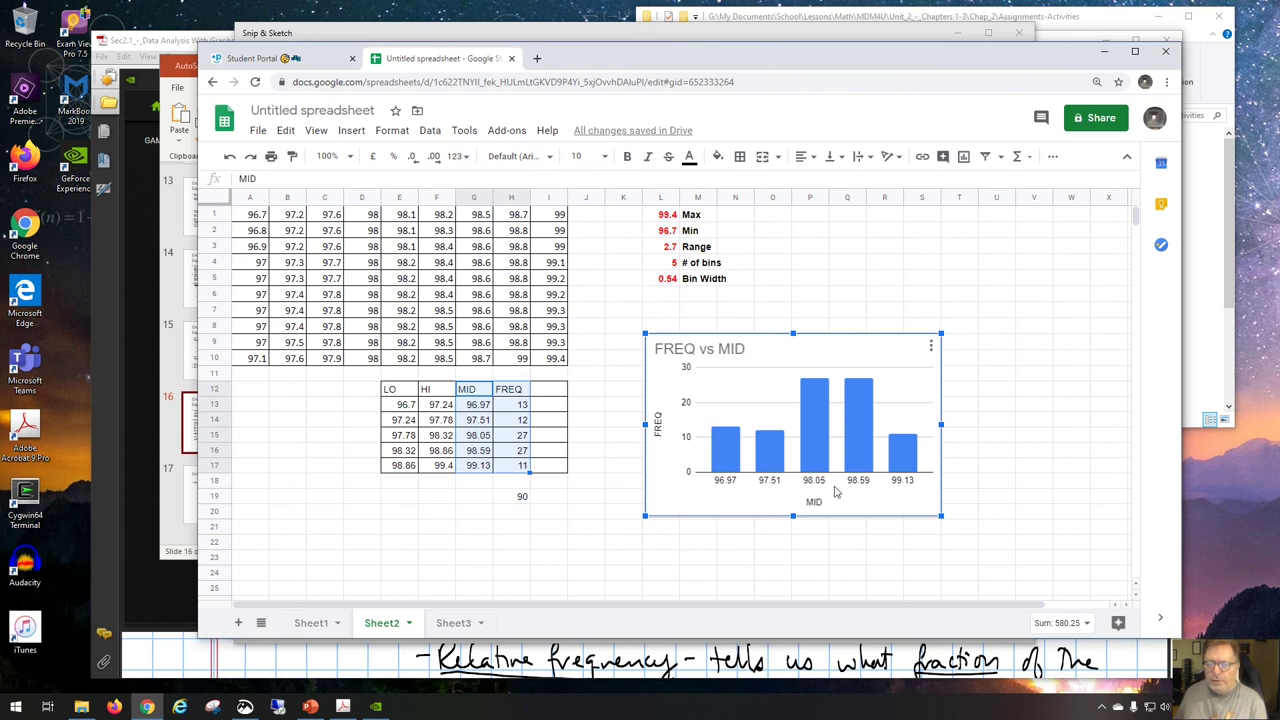
pyautogui.moveTo(757, 477)
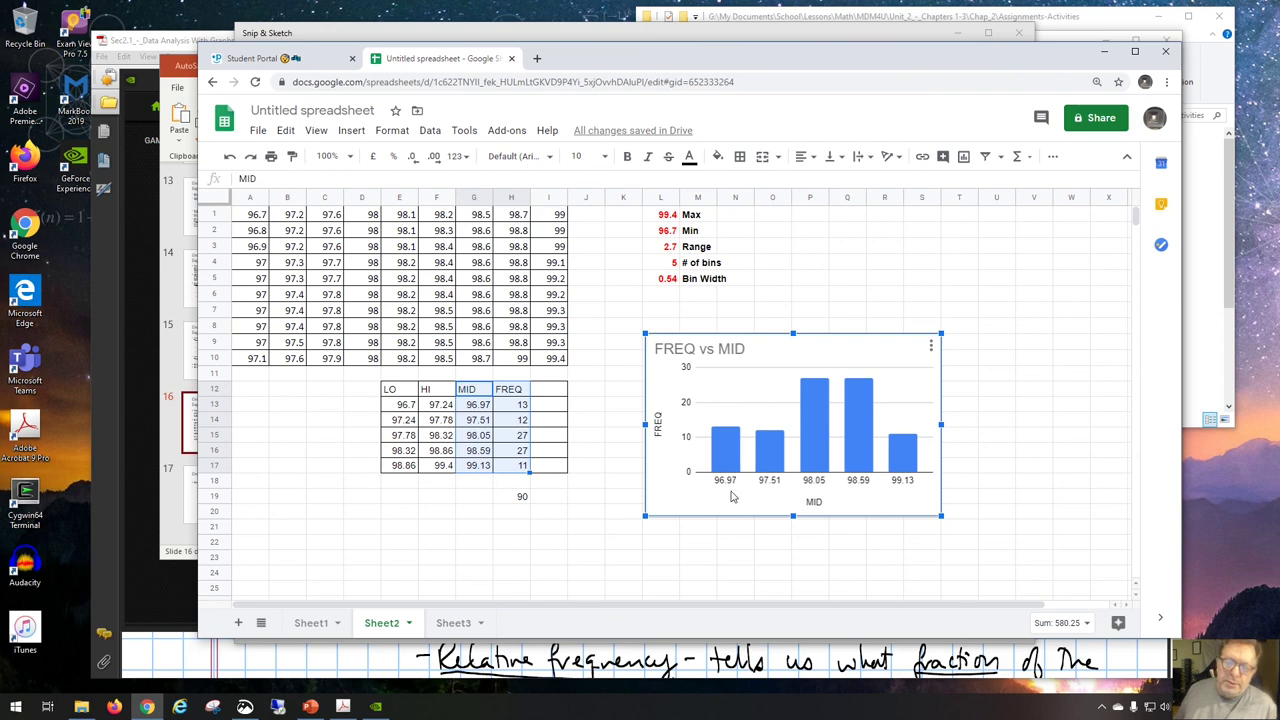
pyautogui.click(624, 514)
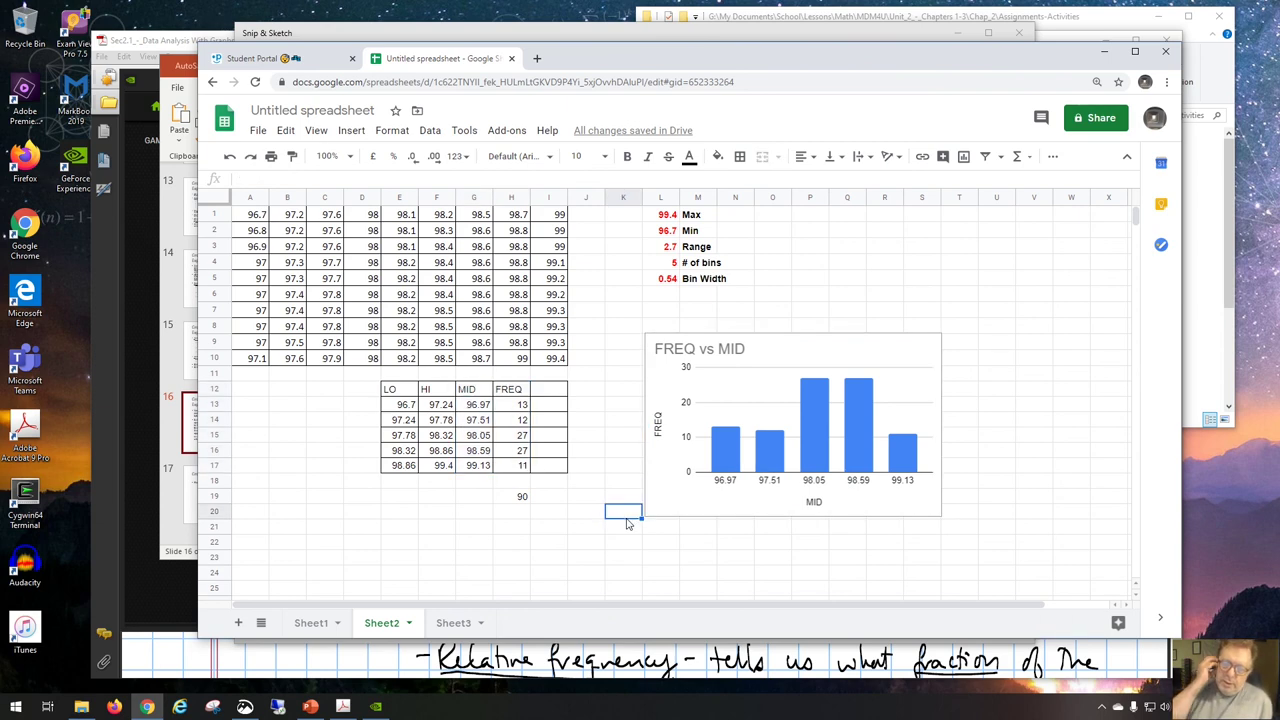